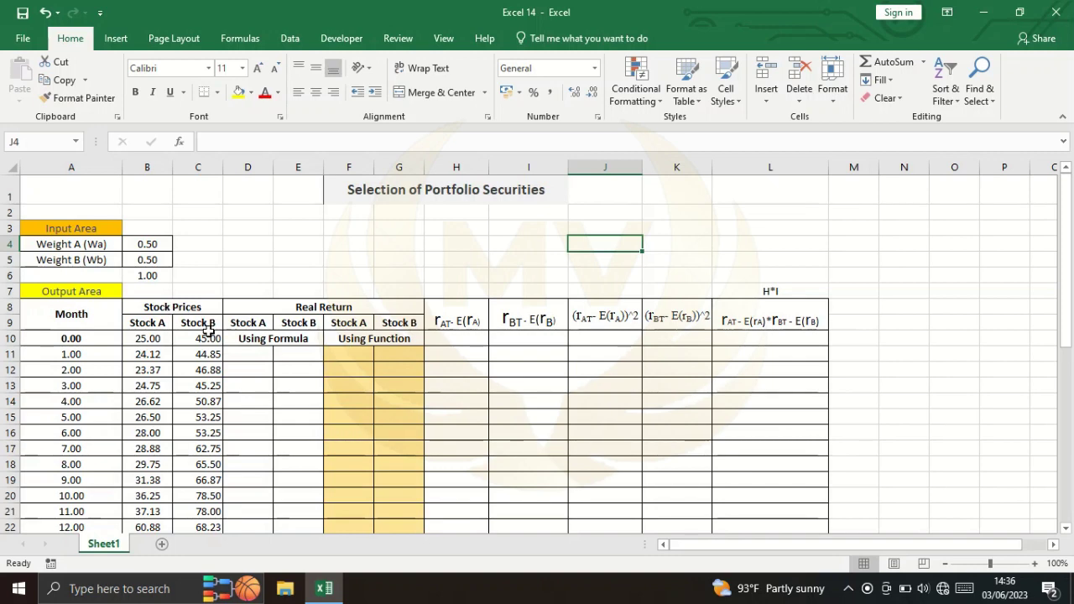
- Scroll down to bring the Stock A Using Formula column into view
scroll(243, 338, "down", 2)
scroll(249, 337, "down", 2)
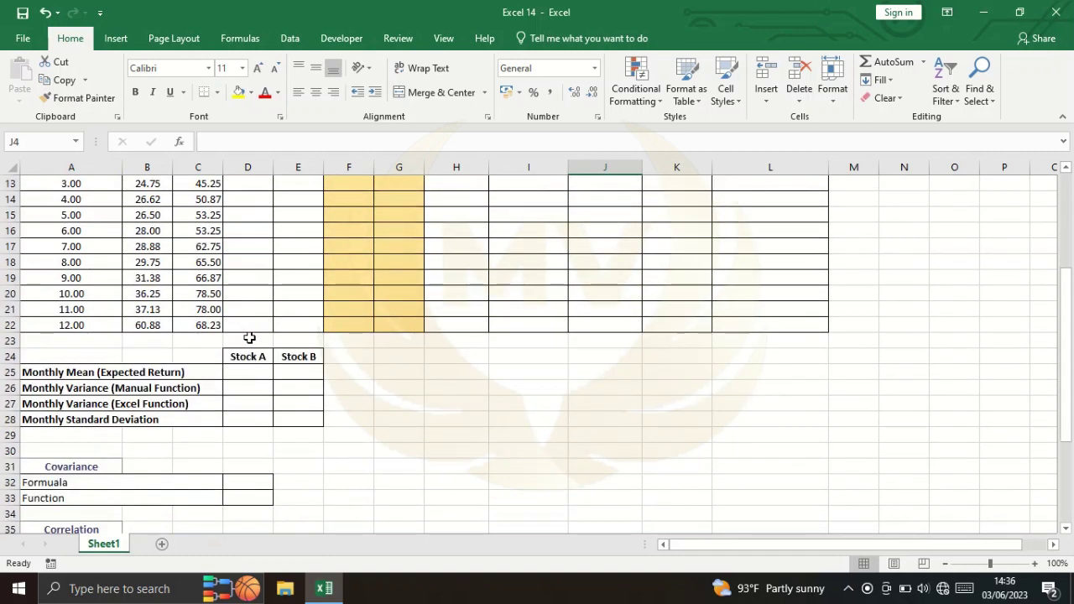
scroll(249, 337, "down", 2)
scroll(249, 336, "down", 1)
scroll(255, 333, "down", 2)
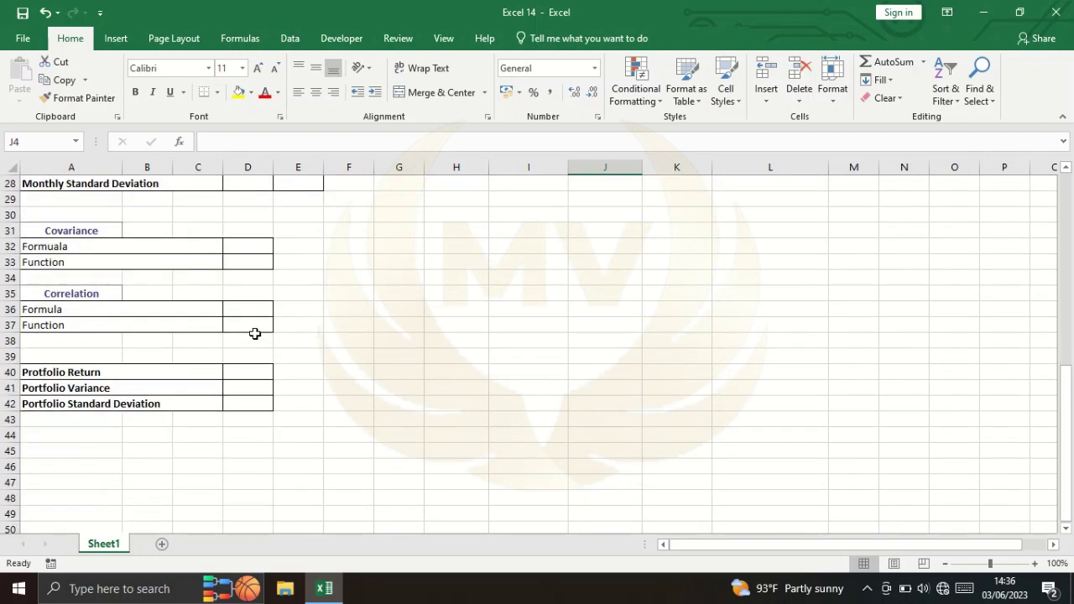
left_click_drag(1066, 424, 1036, 201)
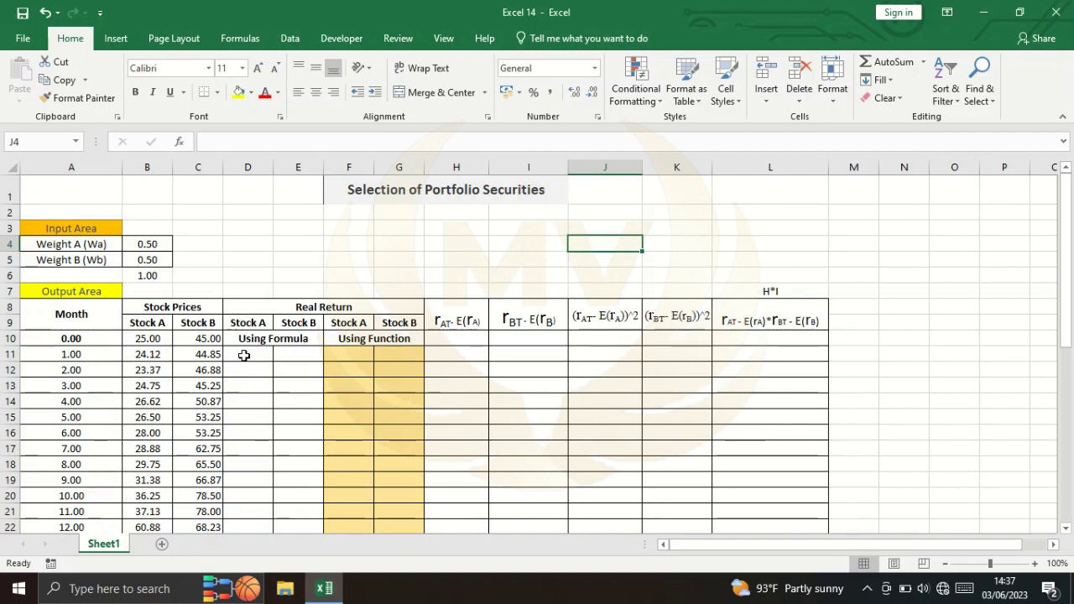
- Enter =(B11-B10)/((B11+B10)/2) in D11 for Stock A's first return of -3.58%
left_click(243, 356)
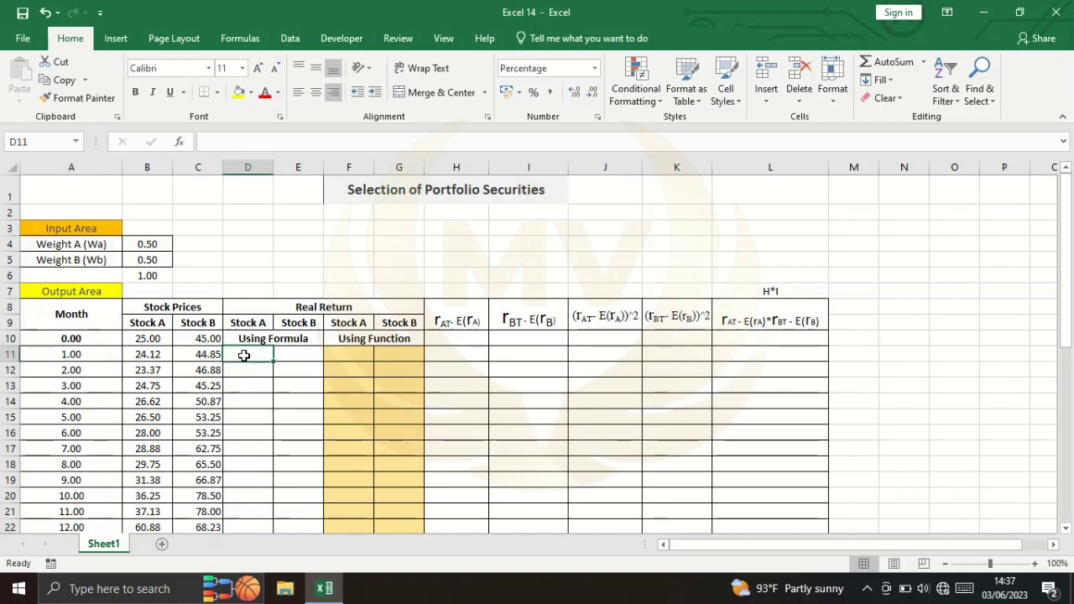
type("=(")
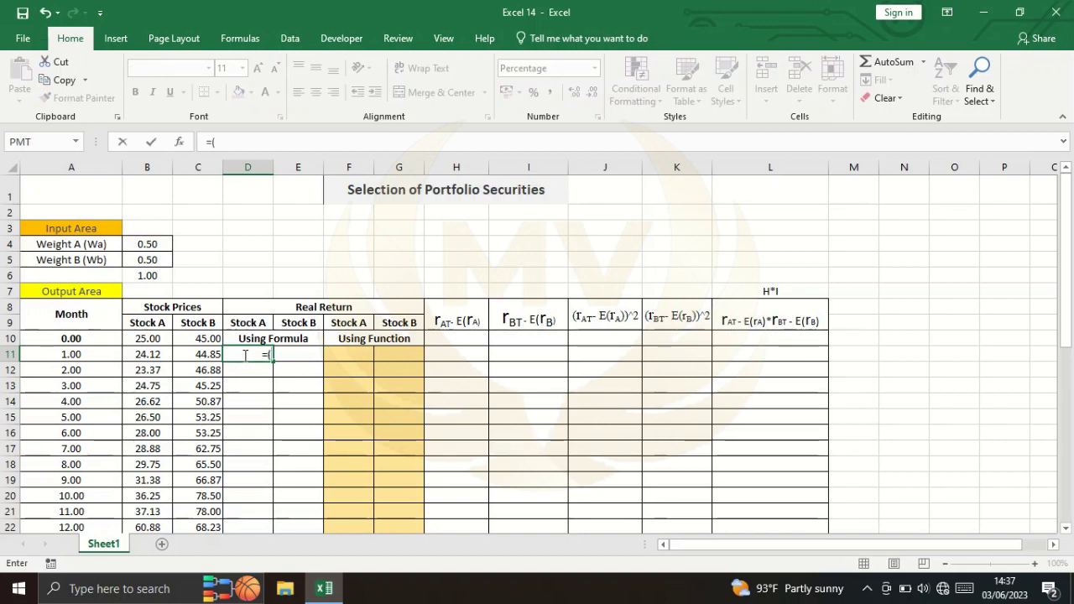
left_click(149, 358)
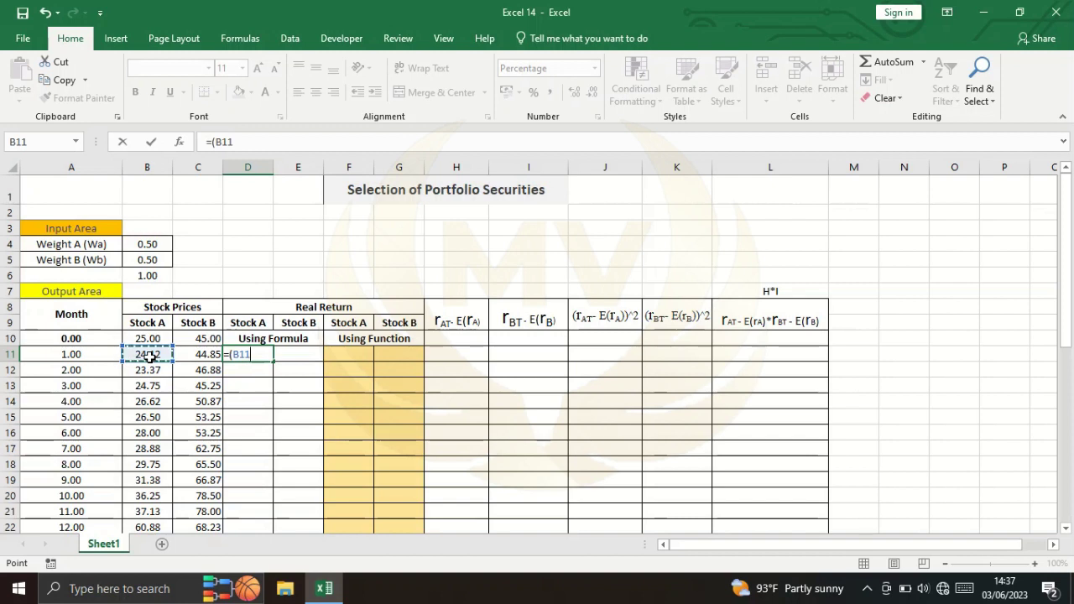
type("-")
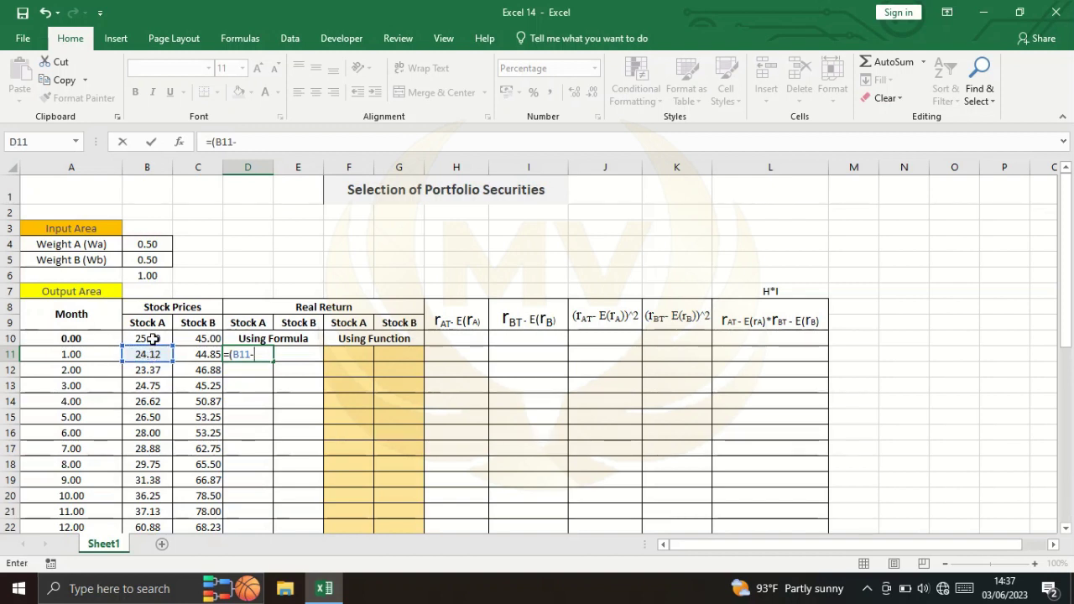
left_click(151, 339)
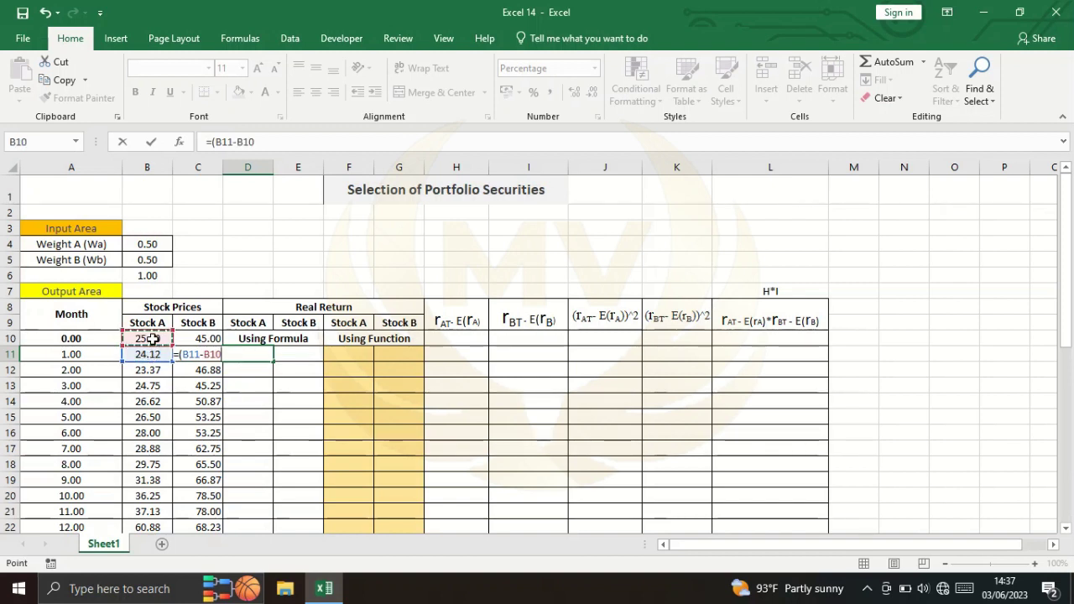
type(")/((")
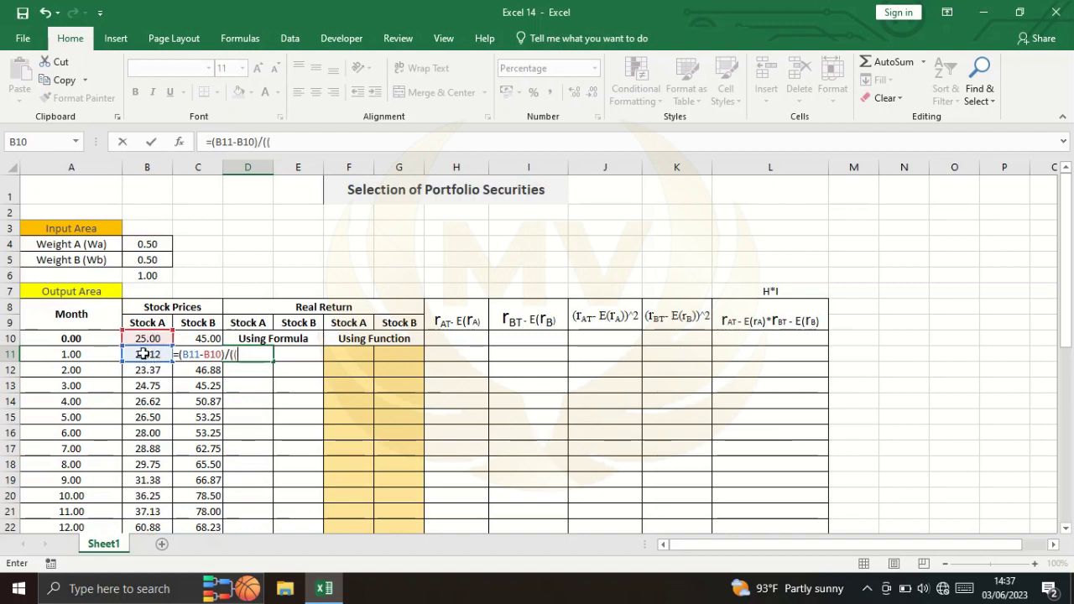
left_click(146, 354)
type("+")
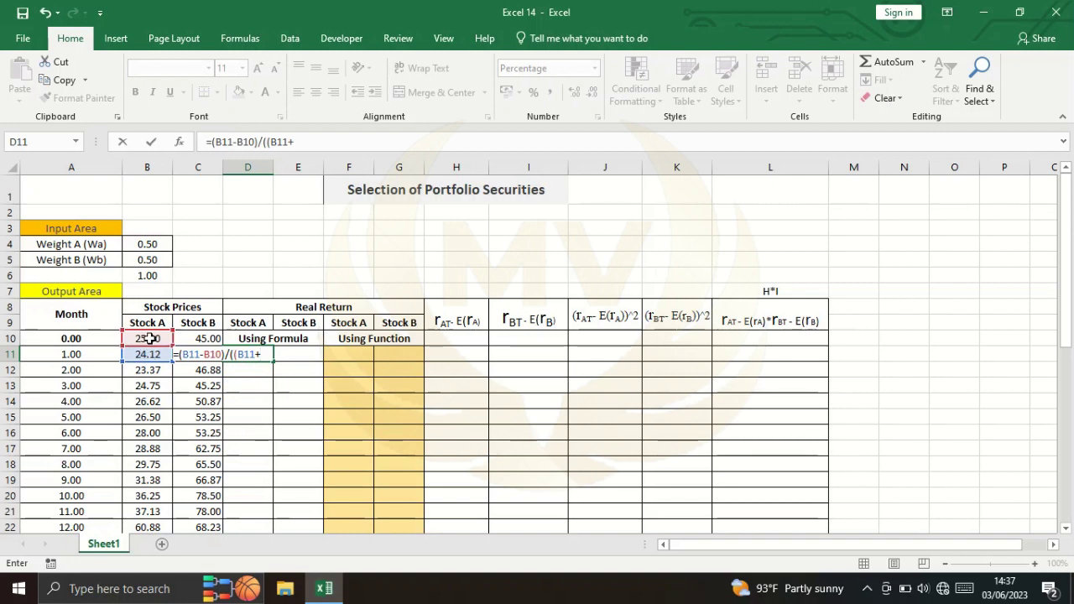
left_click(148, 338)
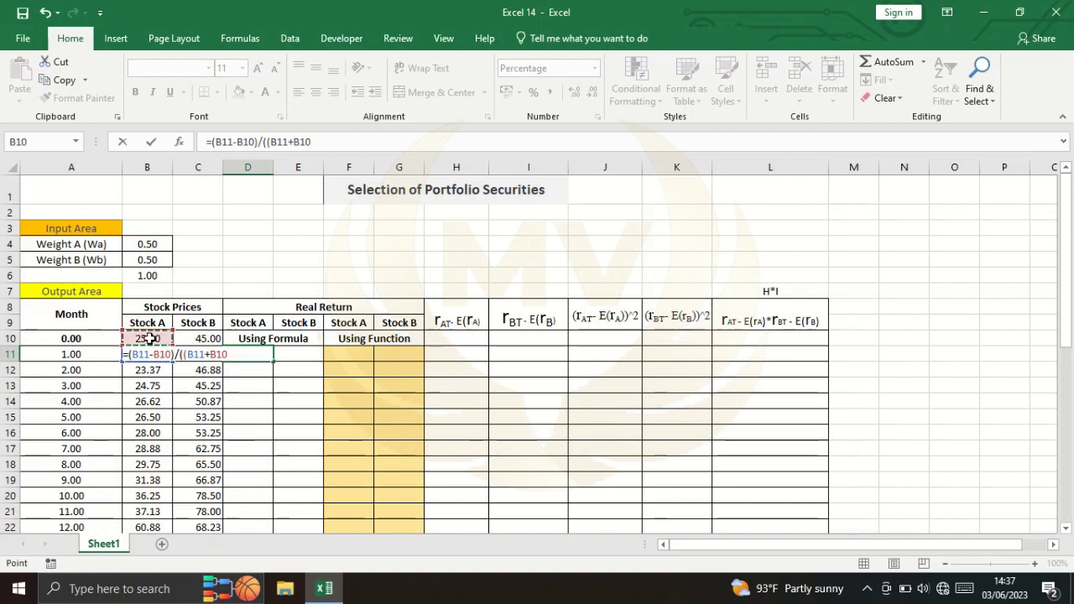
type(")/")
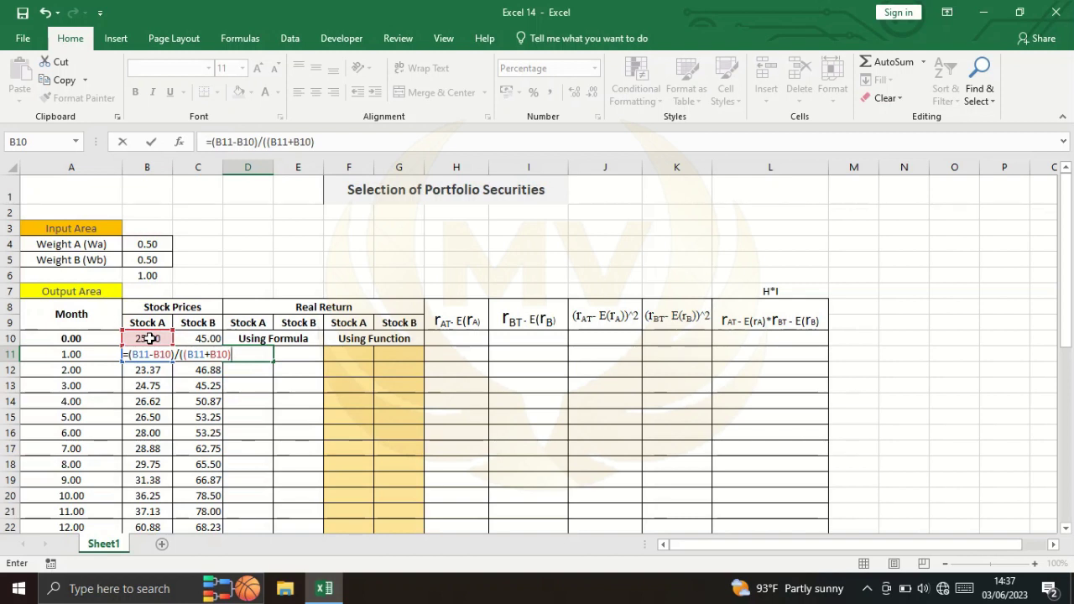
type("2")
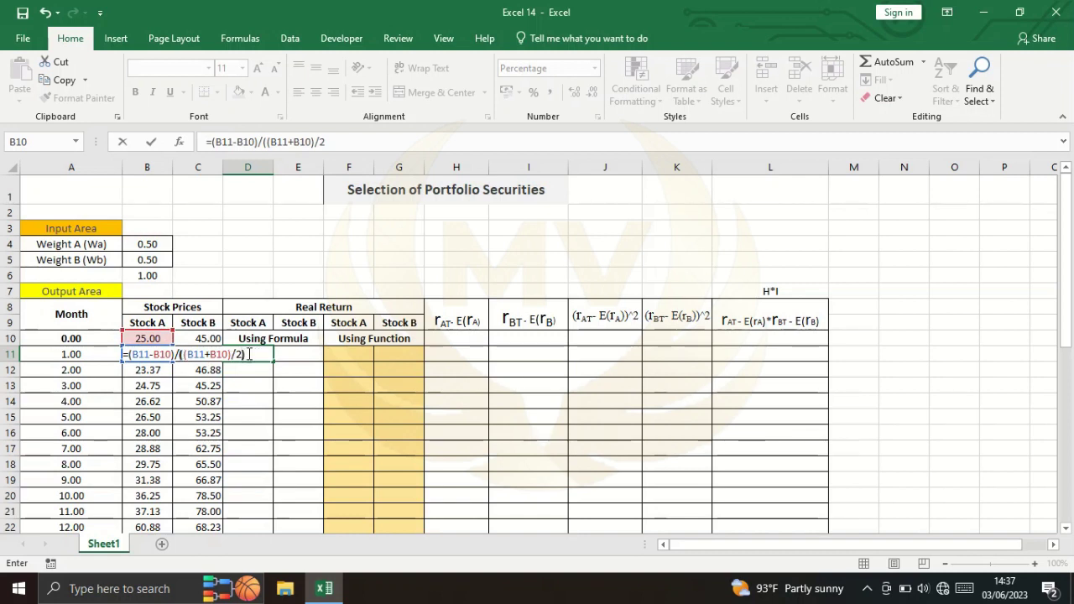
key("ctrl+Return")
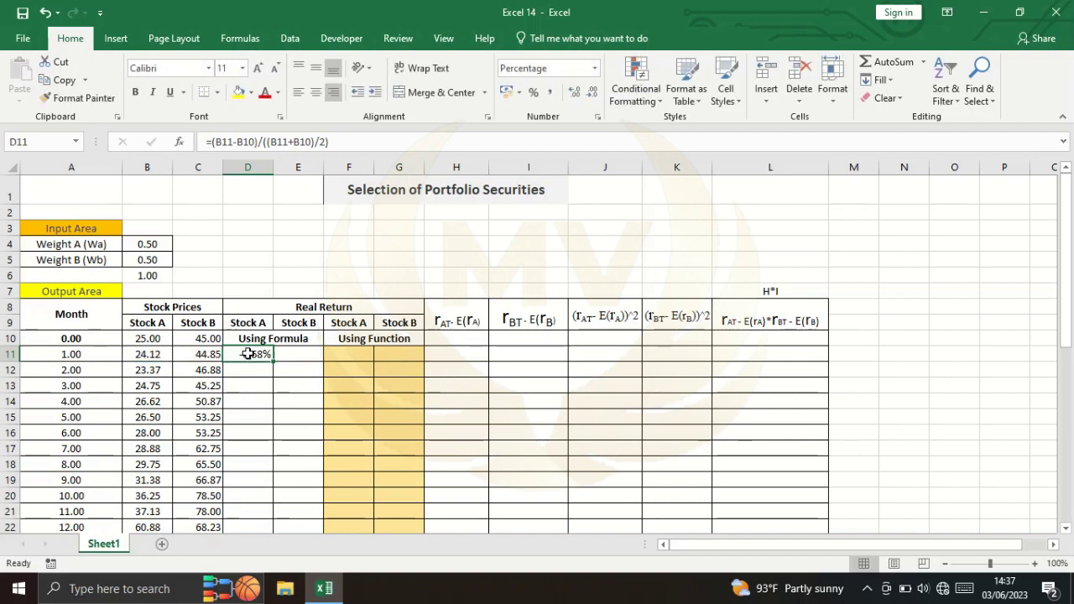
- Copy the Stock A return formula down to D22, ending at 48.46%
scroll(265, 356, "down", 1)
scroll(264, 357, "down", 1)
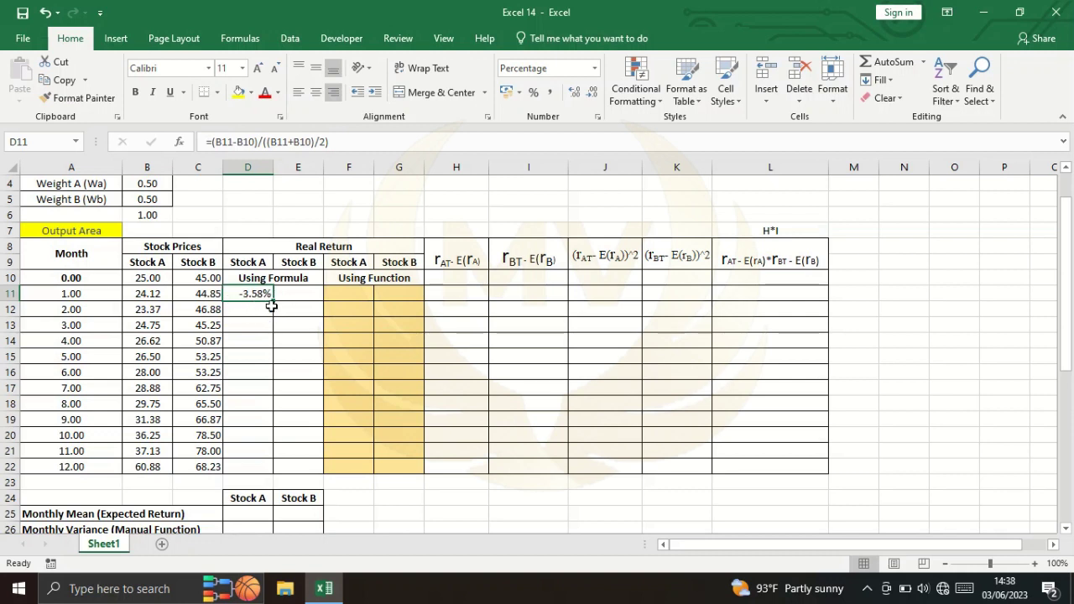
left_click_drag(272, 302, 265, 471)
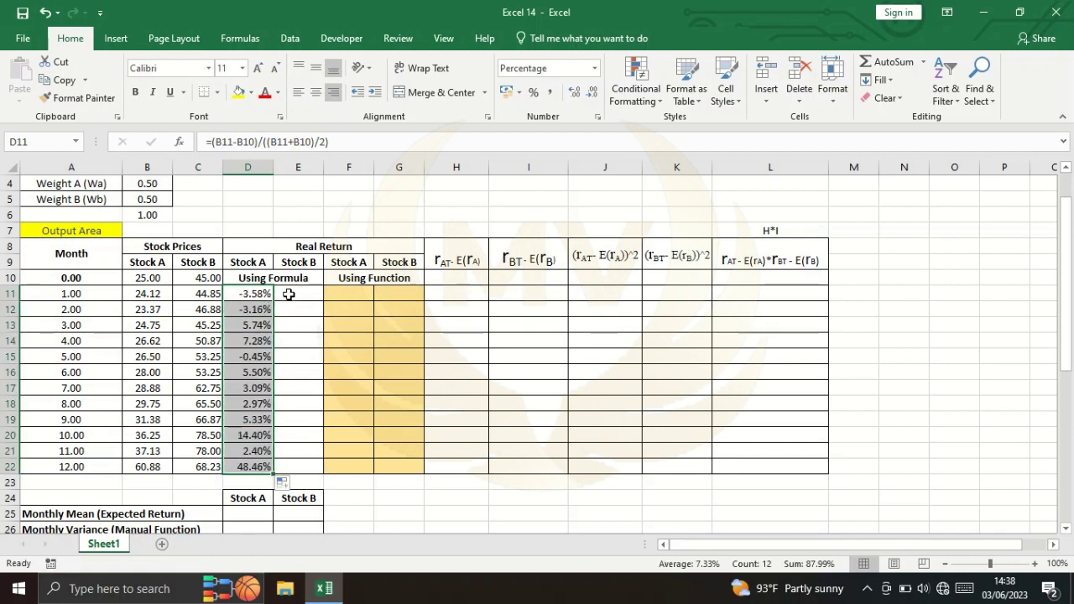
- Build the Stock B return formula from C11 and C10 in E11 and fill to E22 (-0.33% to -13.36%)
left_click(297, 295)
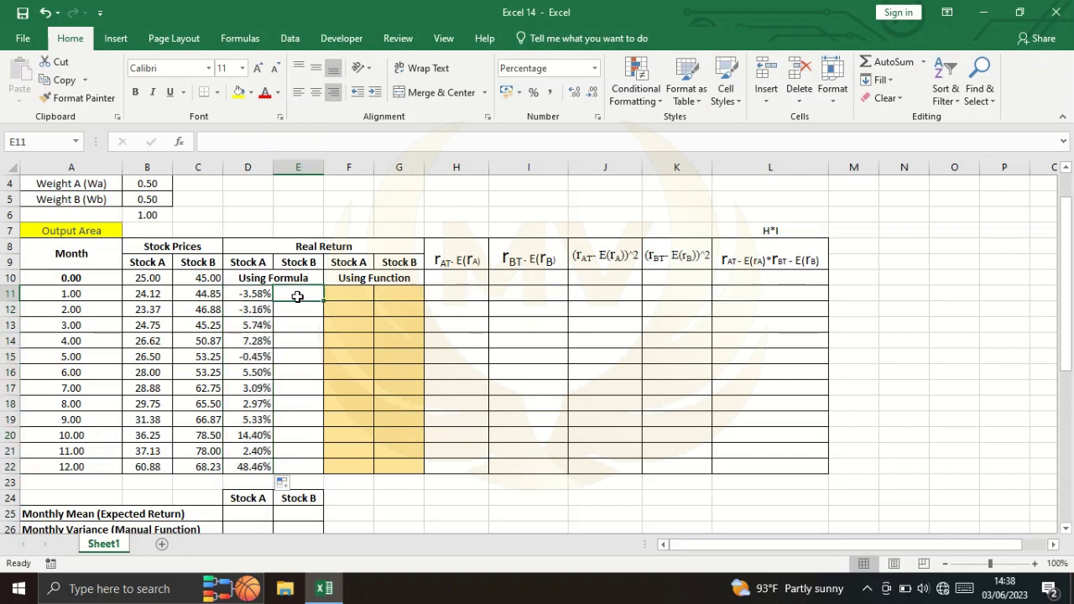
type("=")
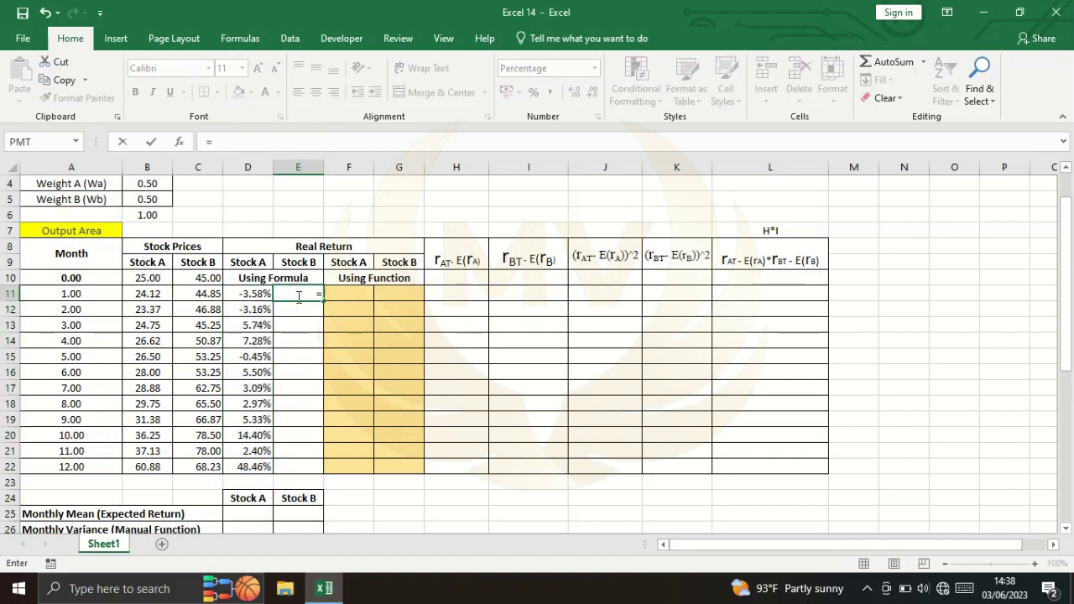
type("(")
left_click(202, 294)
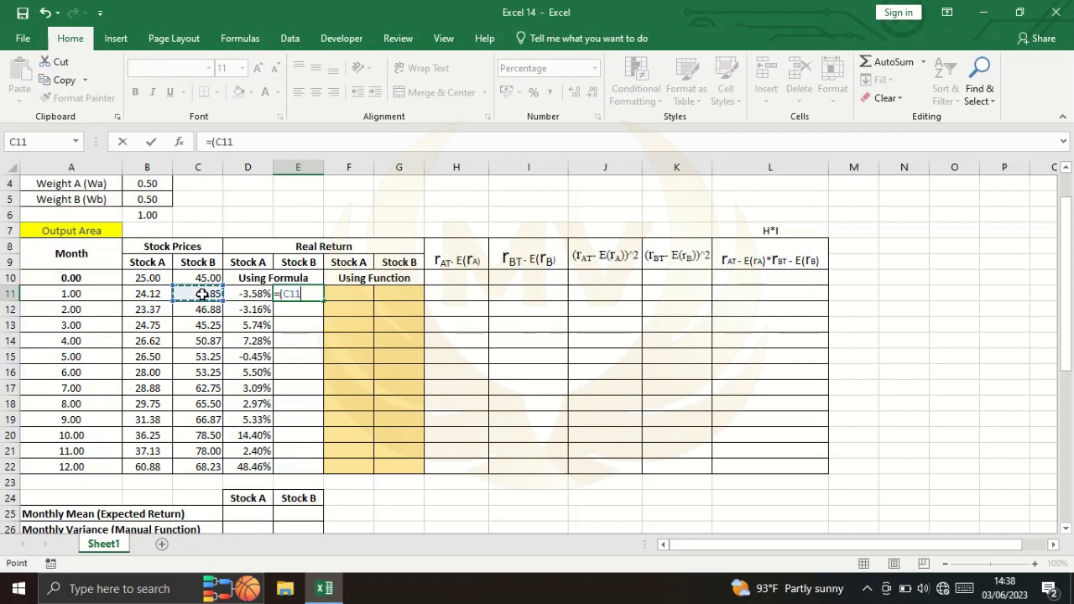
type("-")
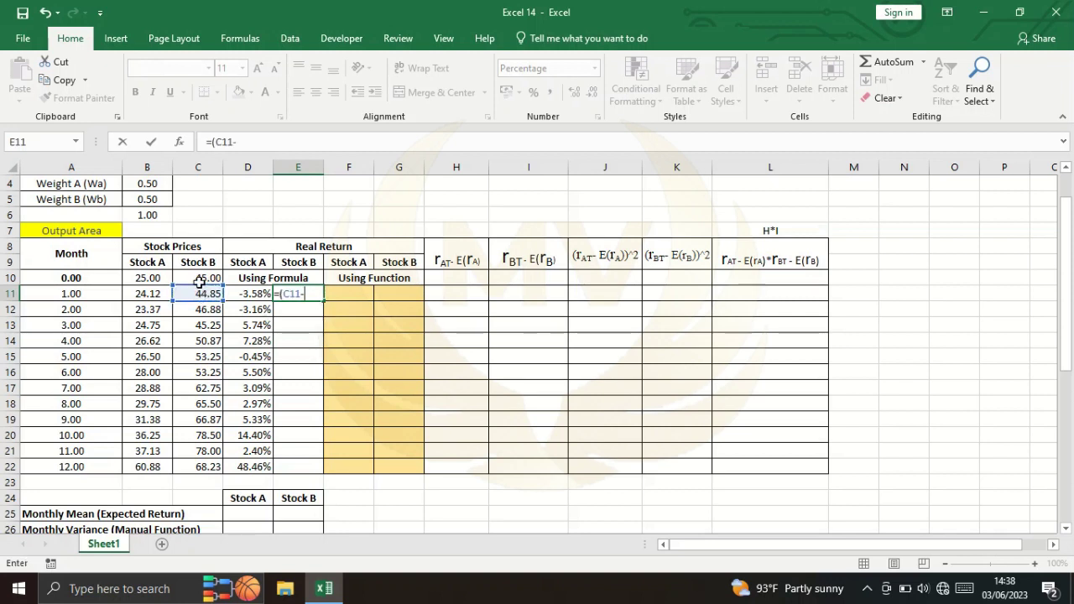
left_click(199, 280)
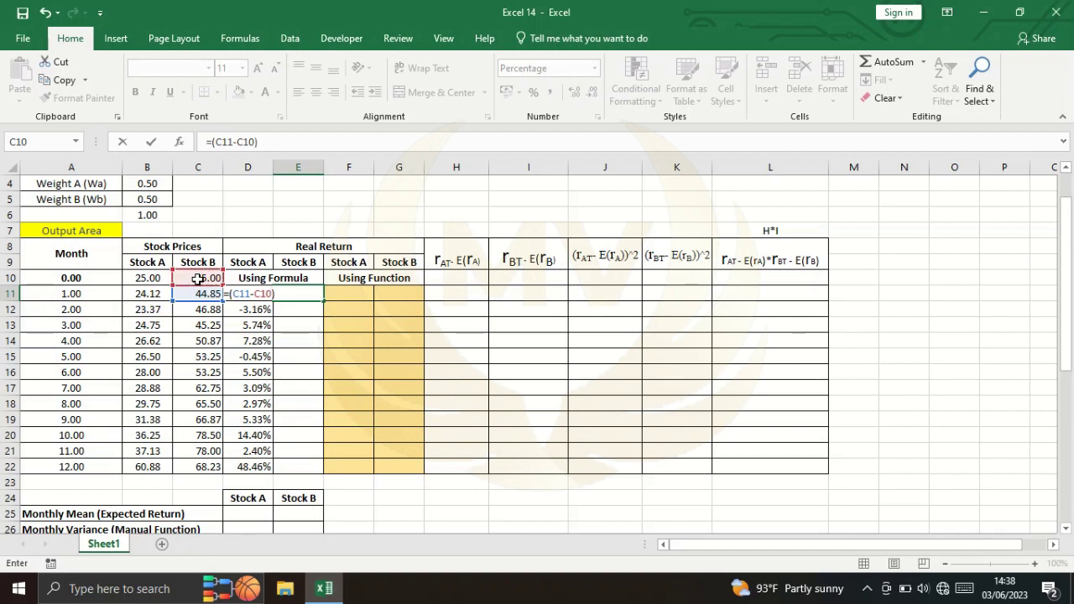
type("/((")
left_click(195, 294)
type("+")
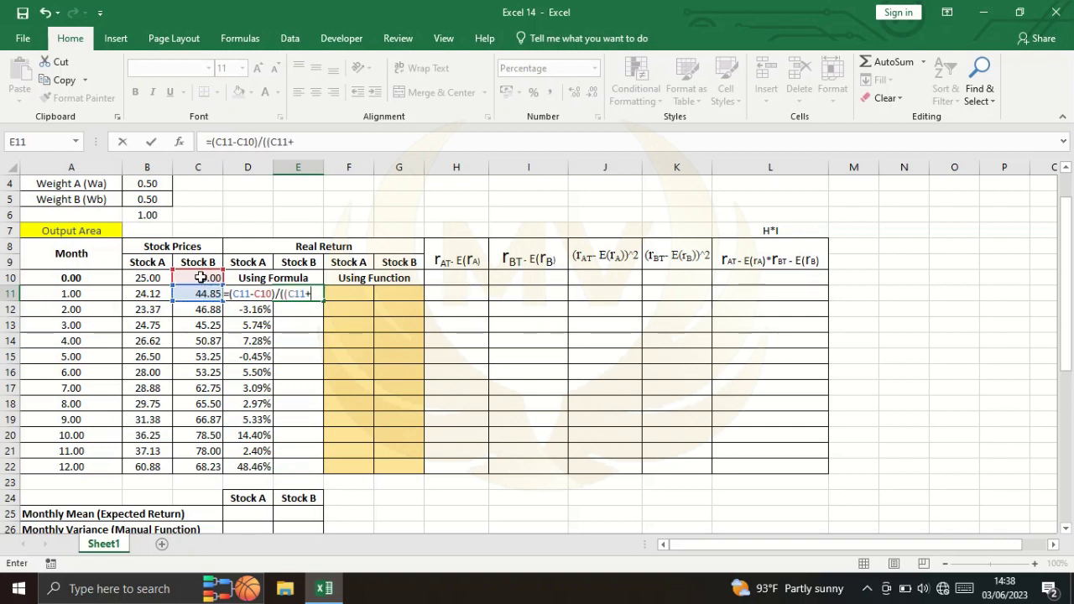
left_click(202, 278)
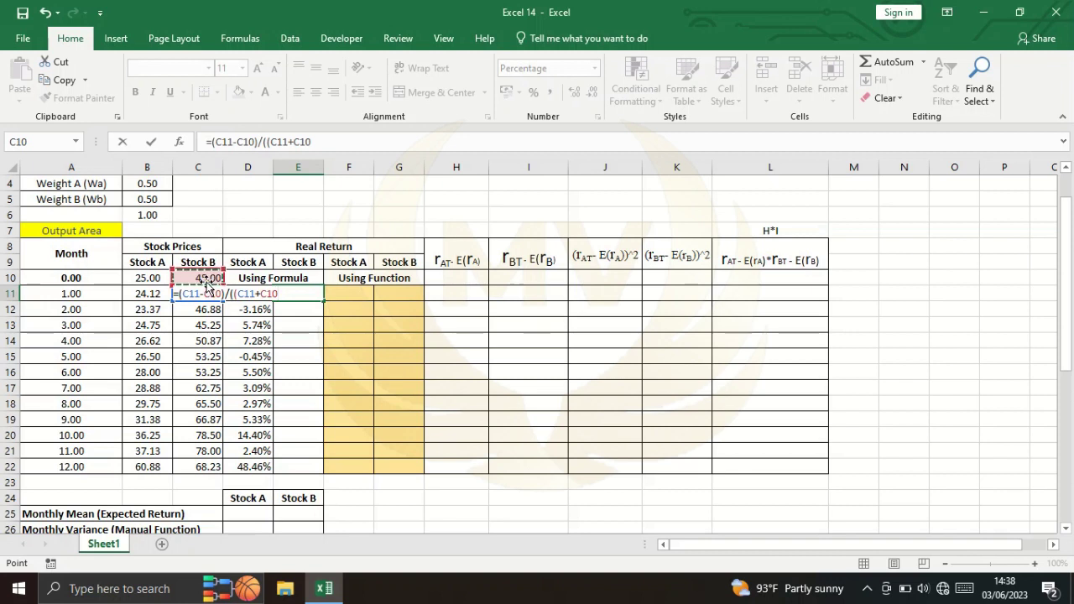
type(")/2")
key("ctrl+Return")
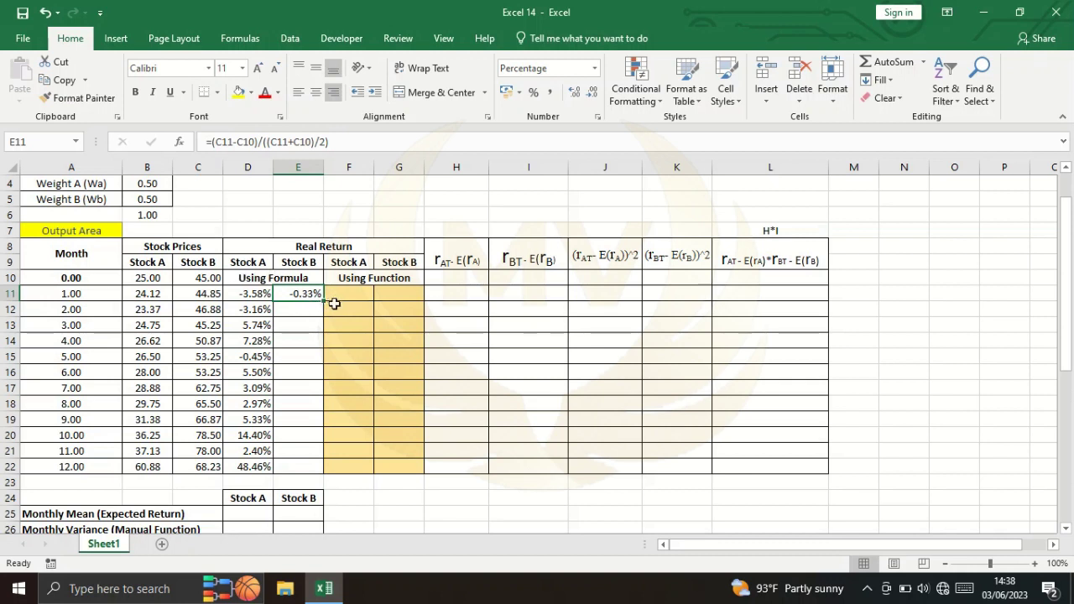
left_click_drag(322, 302, 323, 466)
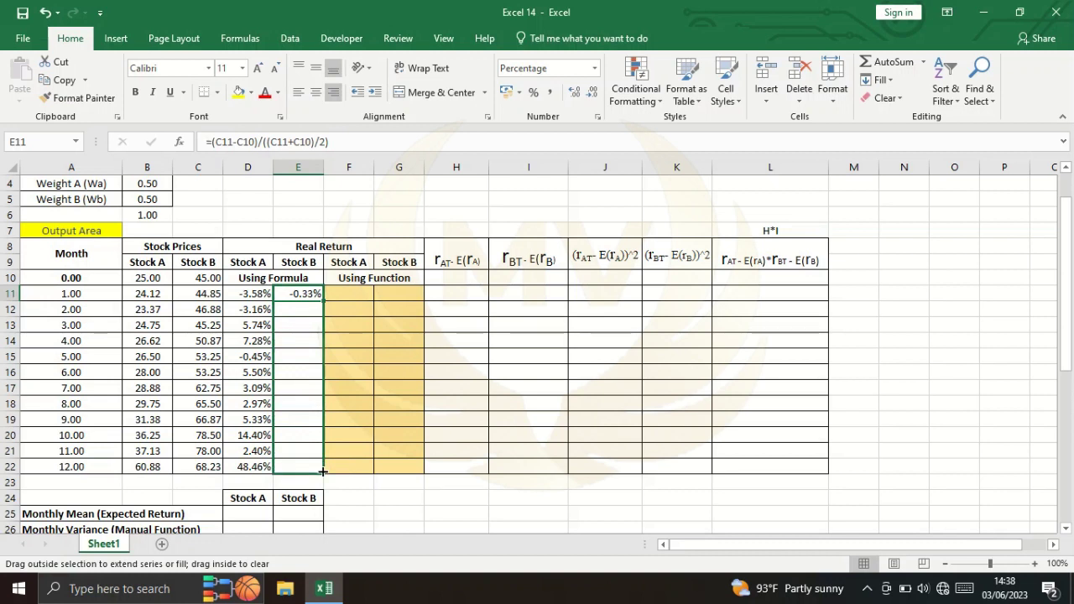
- Enter =LN(B11/B10) in F11 and copy it down to F22 (-3.58% to 49.45%)
left_click(349, 298)
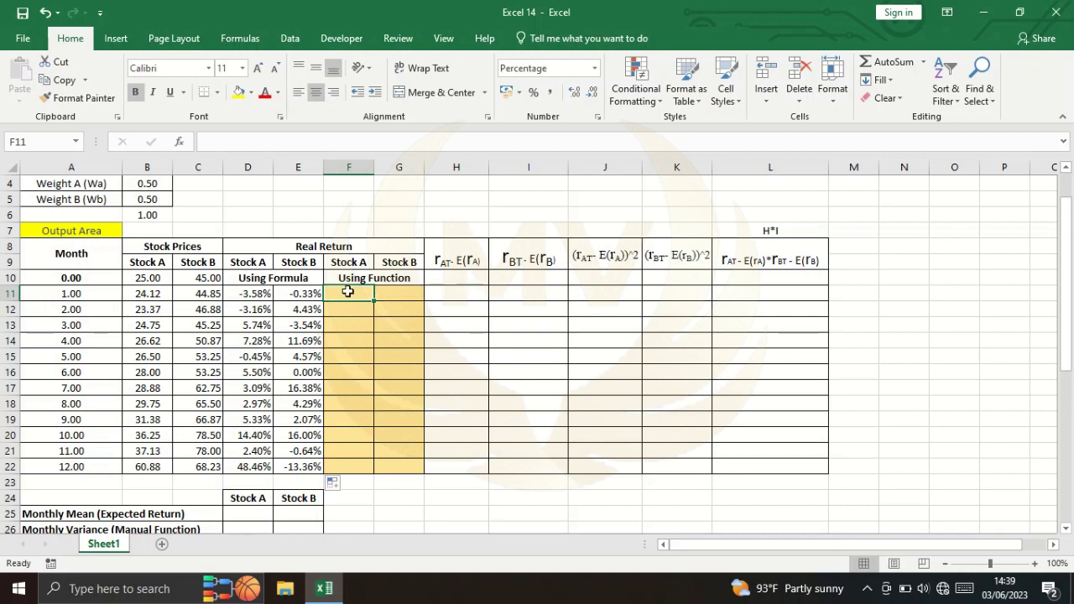
type("=")
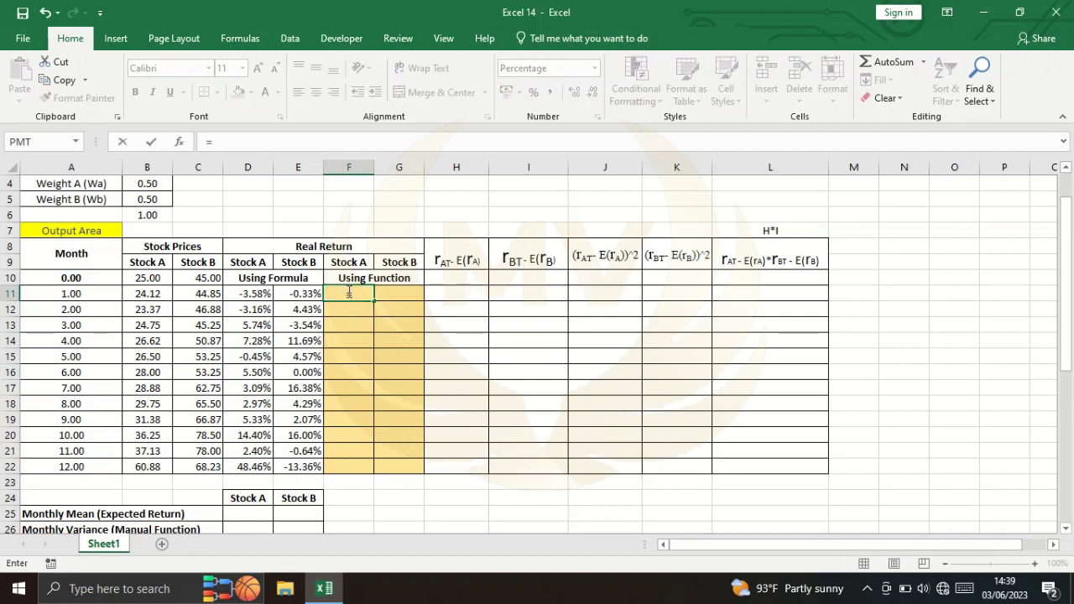
type("ln")
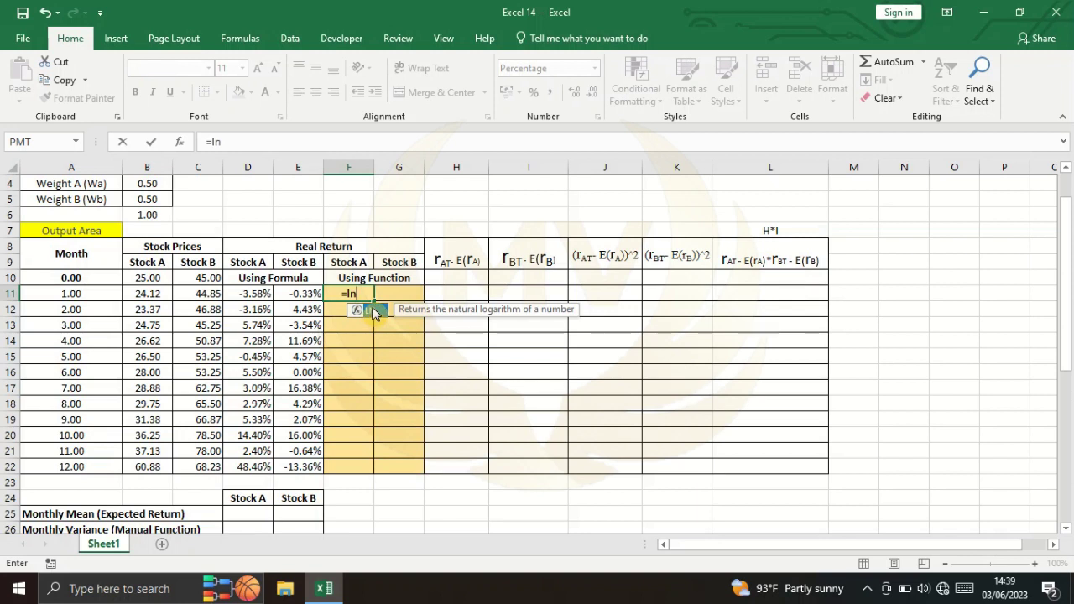
double_click(373, 310)
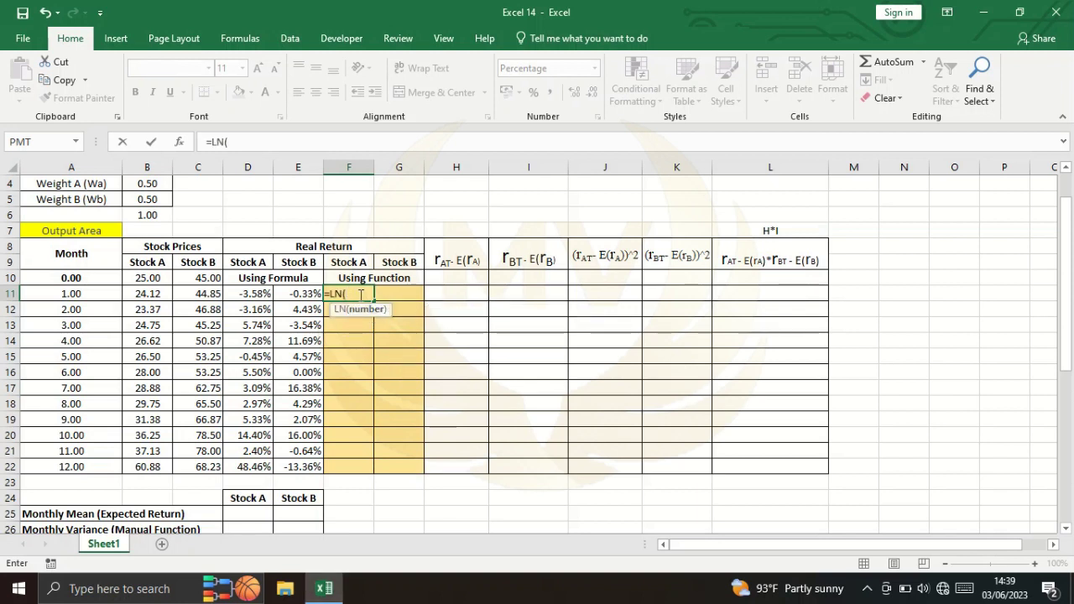
left_click(141, 294)
type("/")
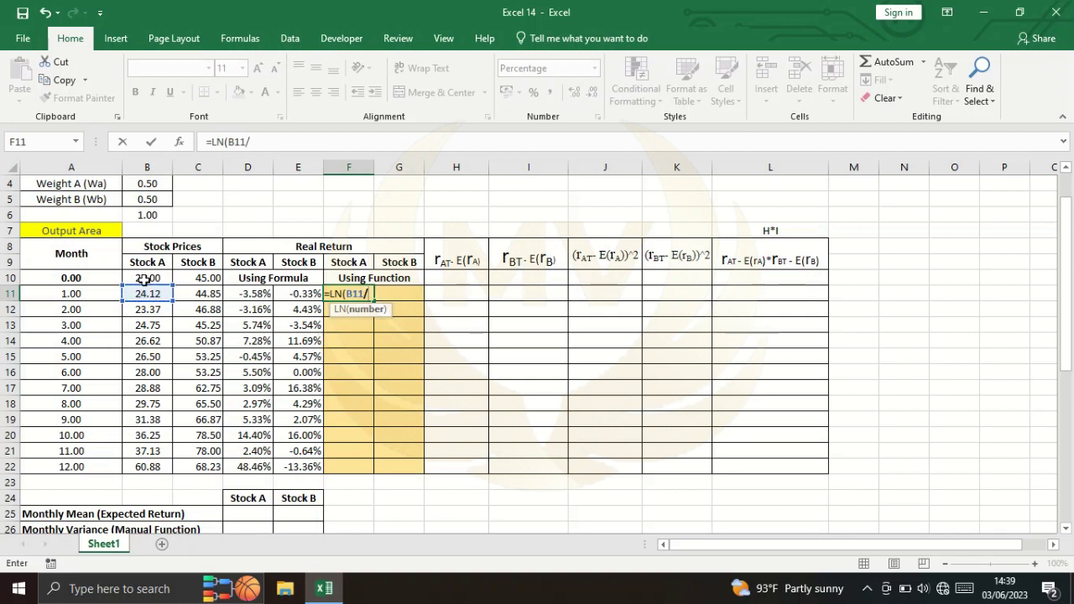
left_click(144, 280)
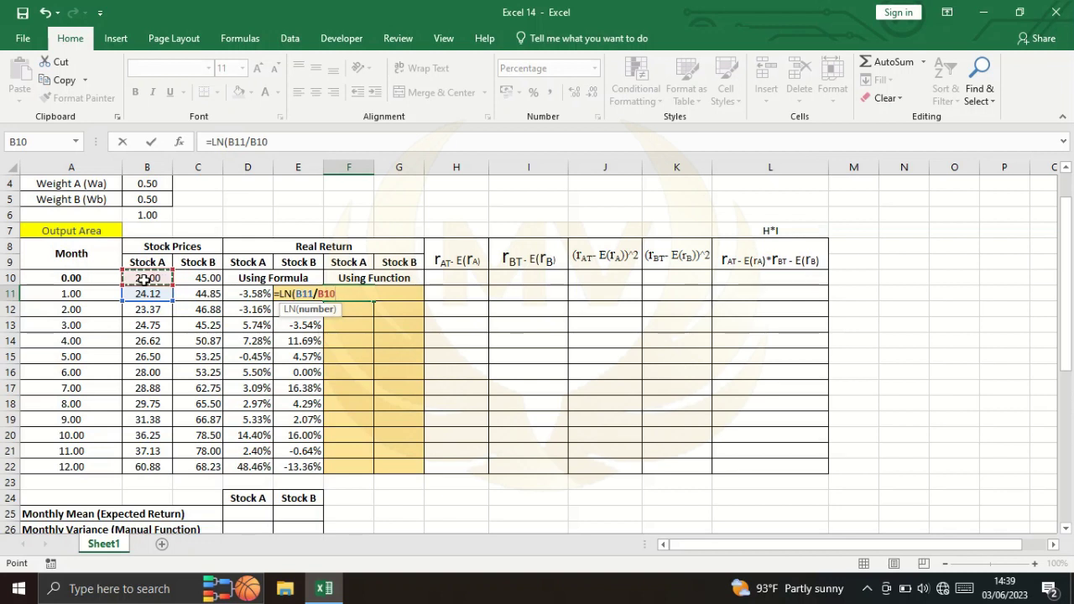
type(")")
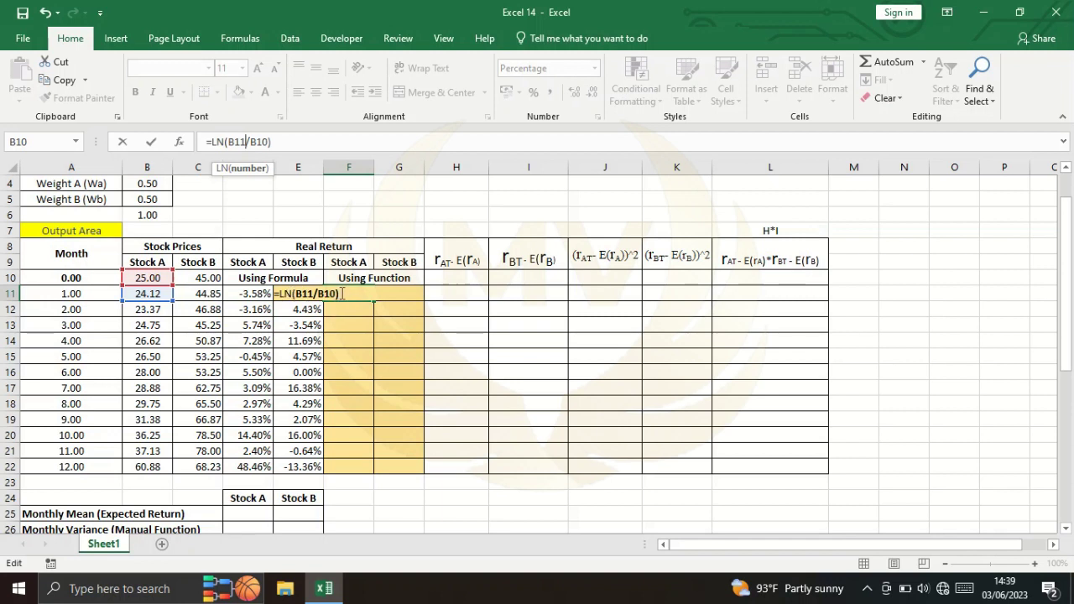
key("ctrl+Return")
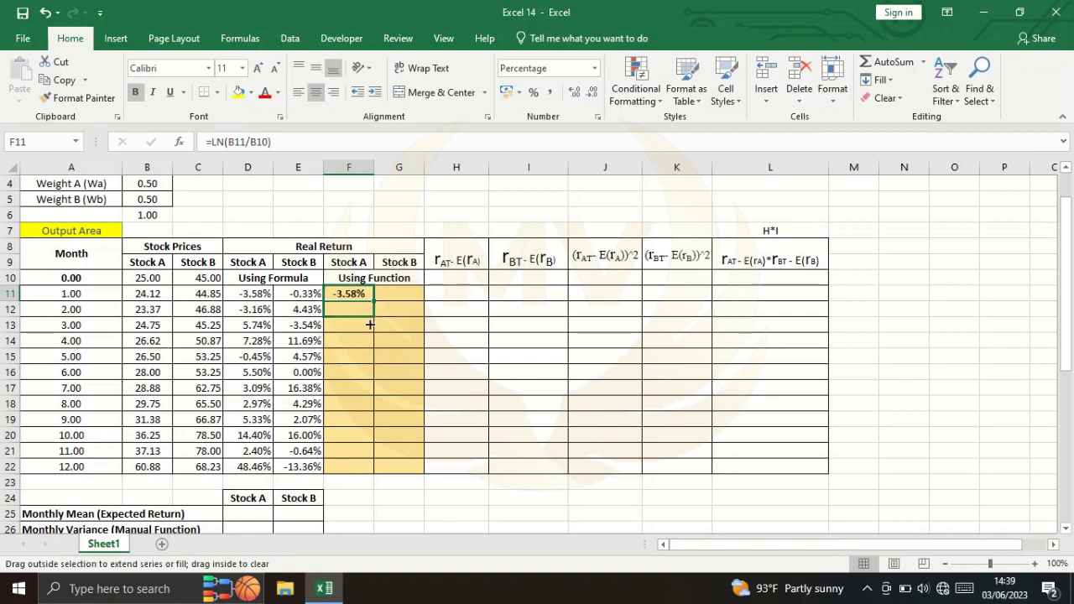
left_click_drag(375, 299, 372, 466)
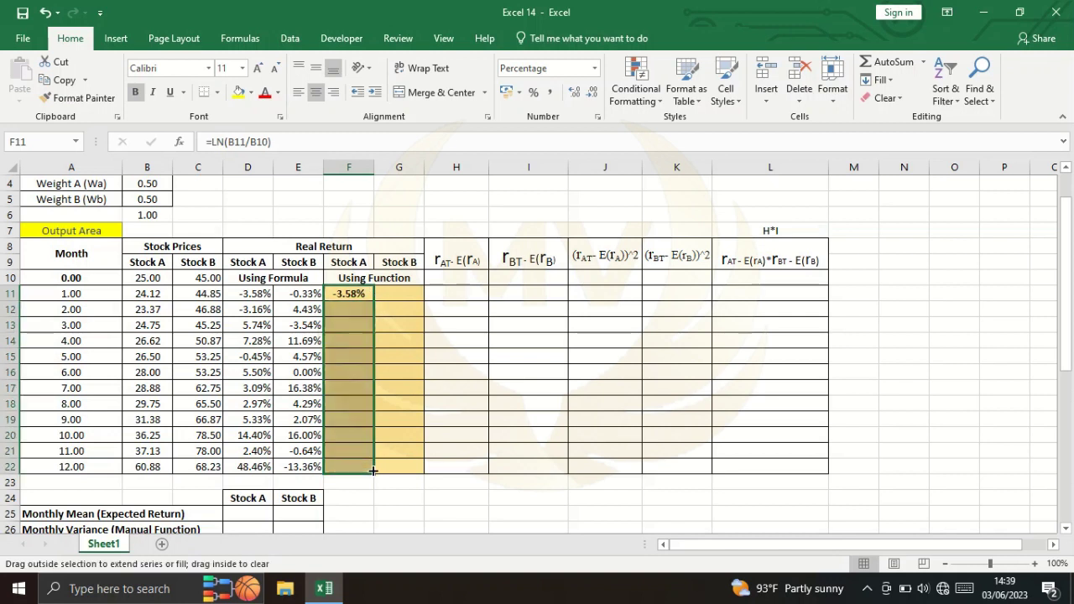
- Enter =LN(C11/C10) in G11 and fill it down to G22 (-0.33% to -13.38%)
left_click(392, 293)
type("=")
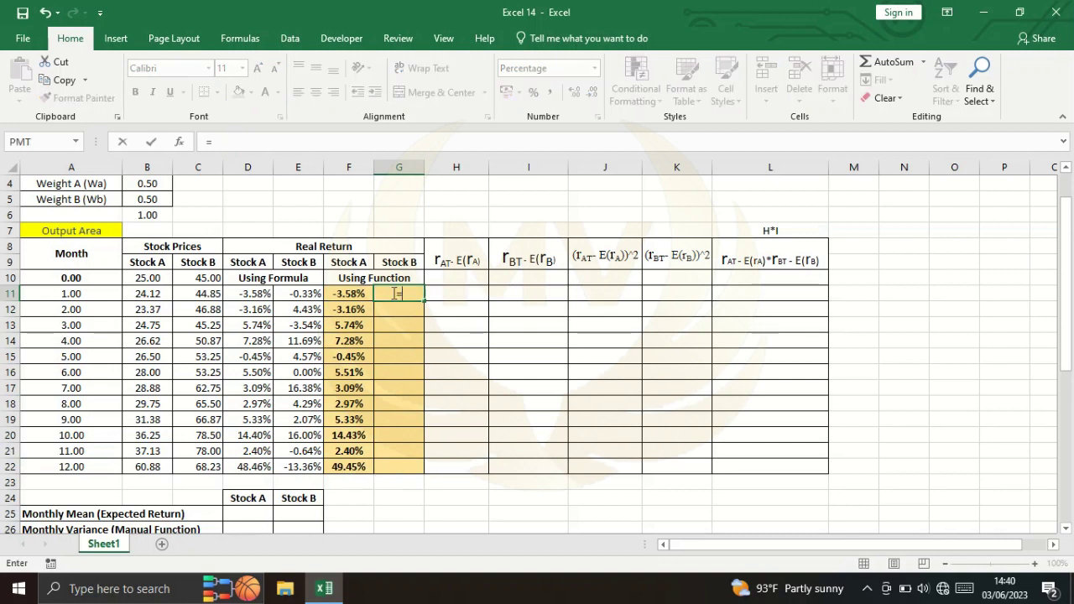
type("n")
double_click(415, 307)
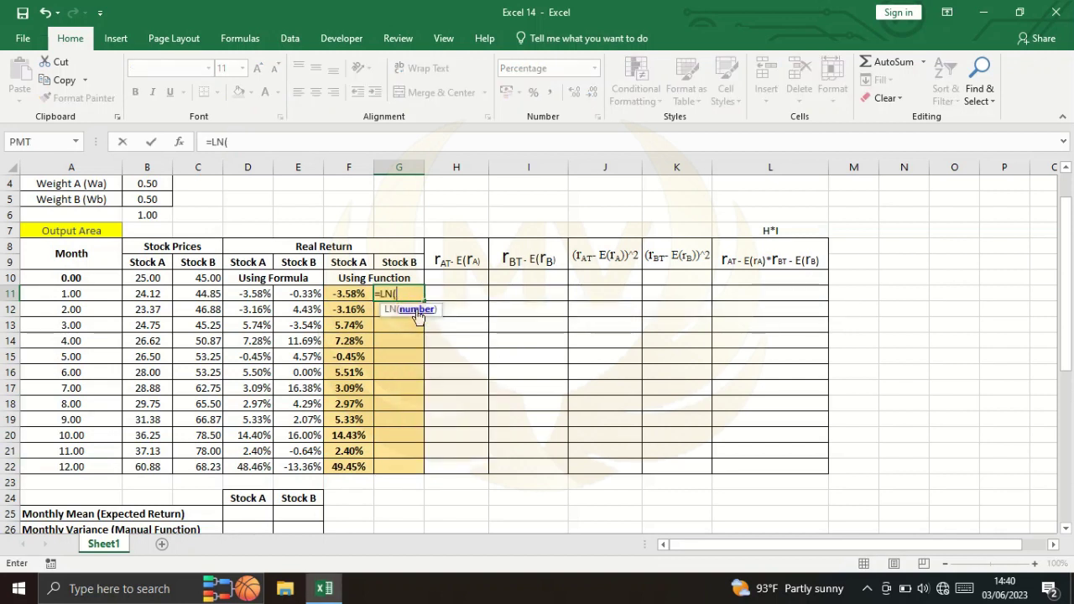
left_click(202, 295)
type("/")
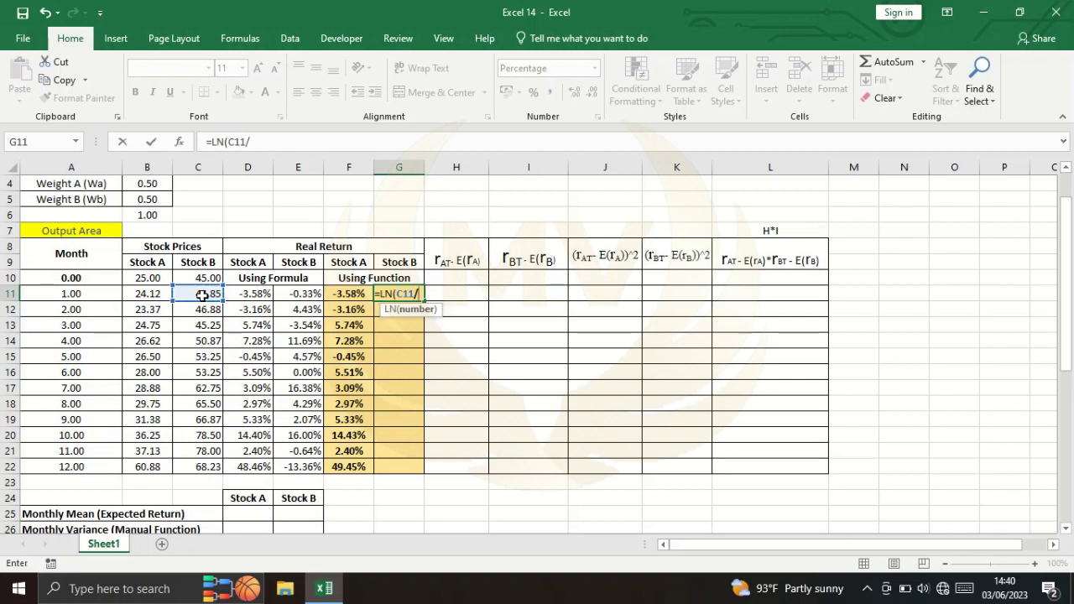
left_click(206, 280)
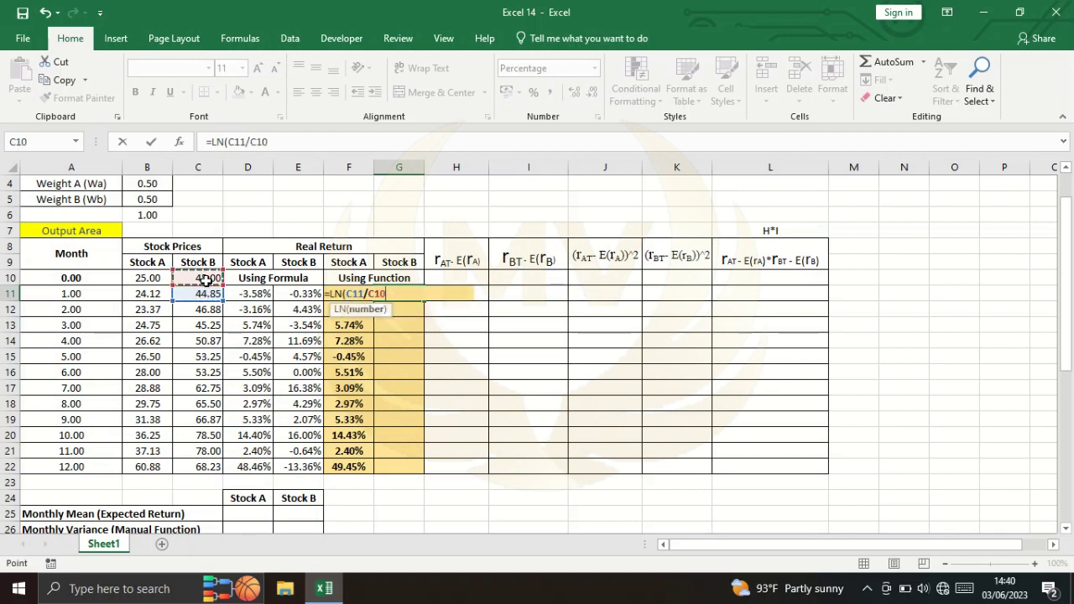
type(")")
key("ctrl+Return")
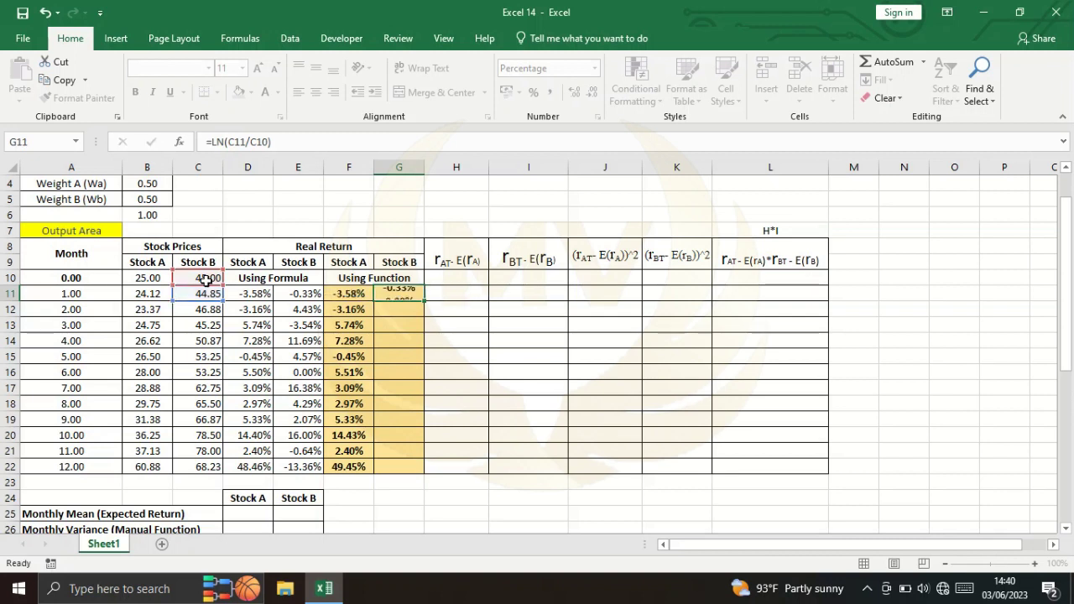
double_click(424, 298)
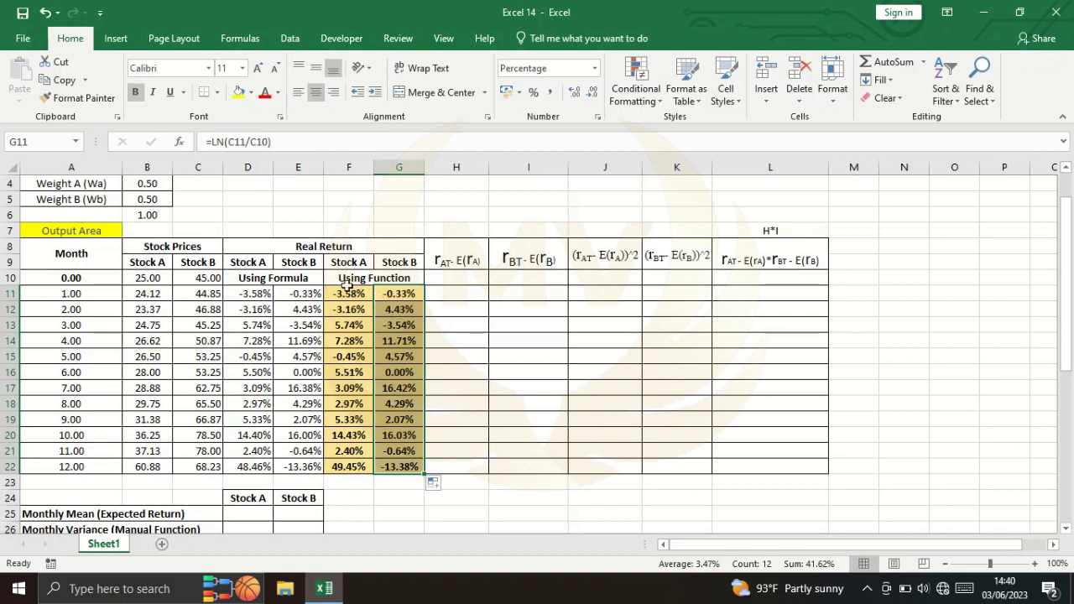
left_click(385, 279)
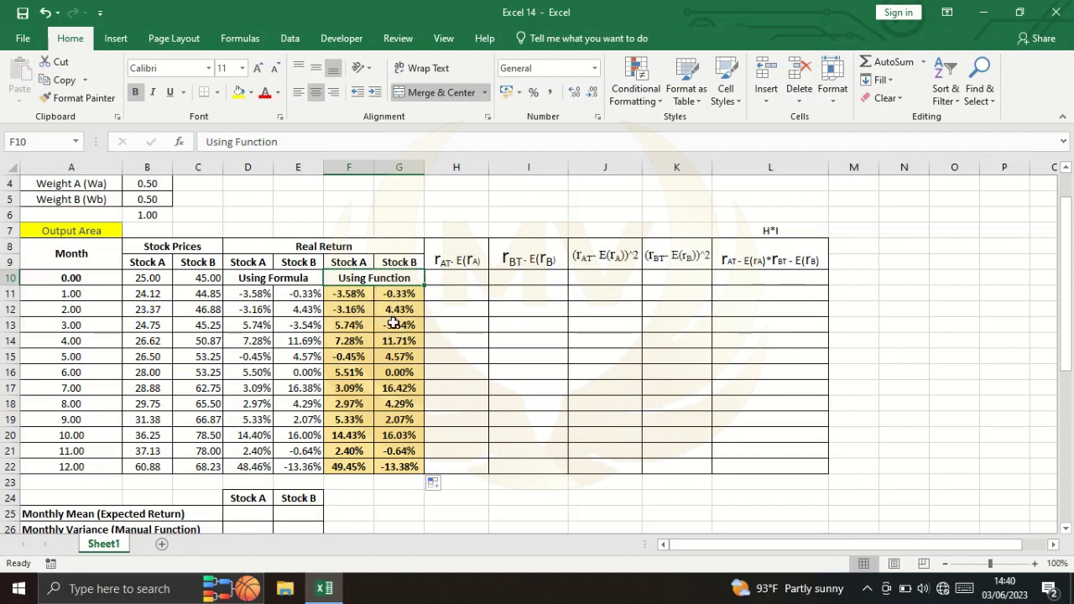
scroll(392, 323, "down", 1)
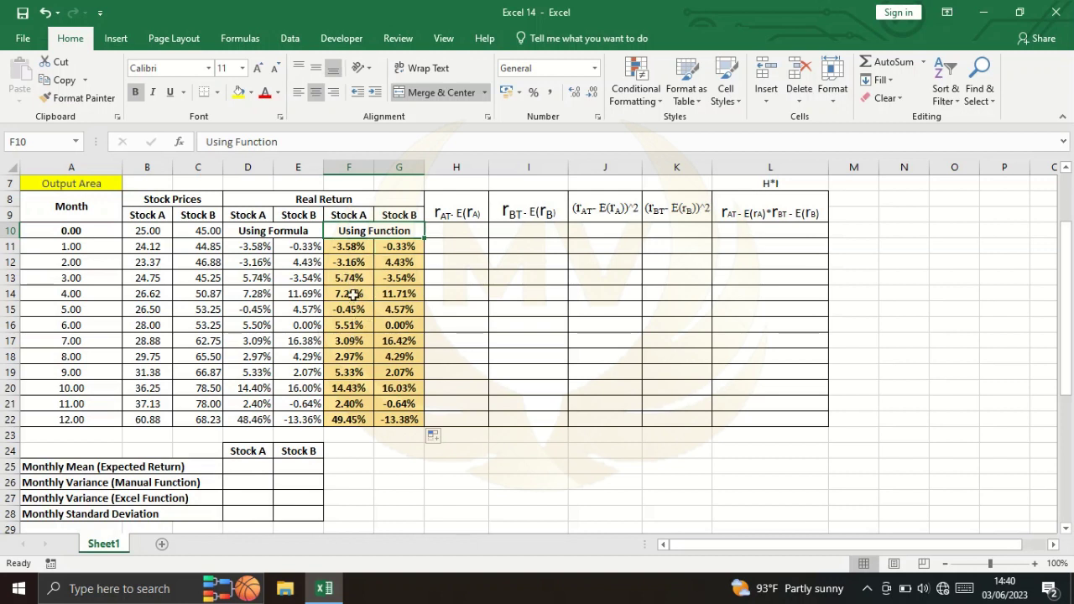
- Enter =AVERAGE(F11:F22) in D25 and copy it right to E25, giving 7.42% and 3.47%
left_click(259, 466)
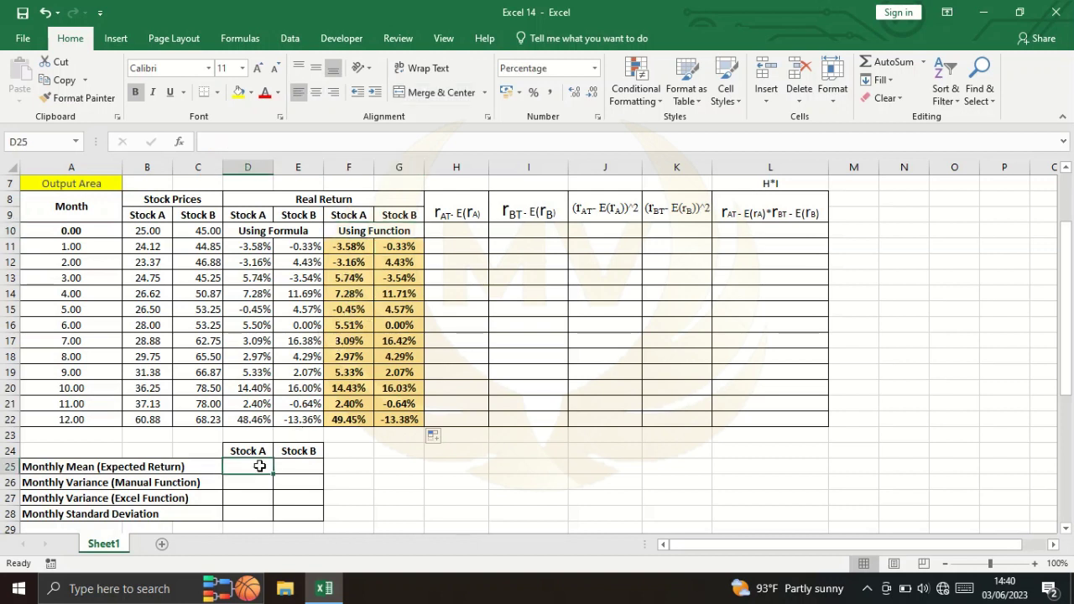
type("=ave")
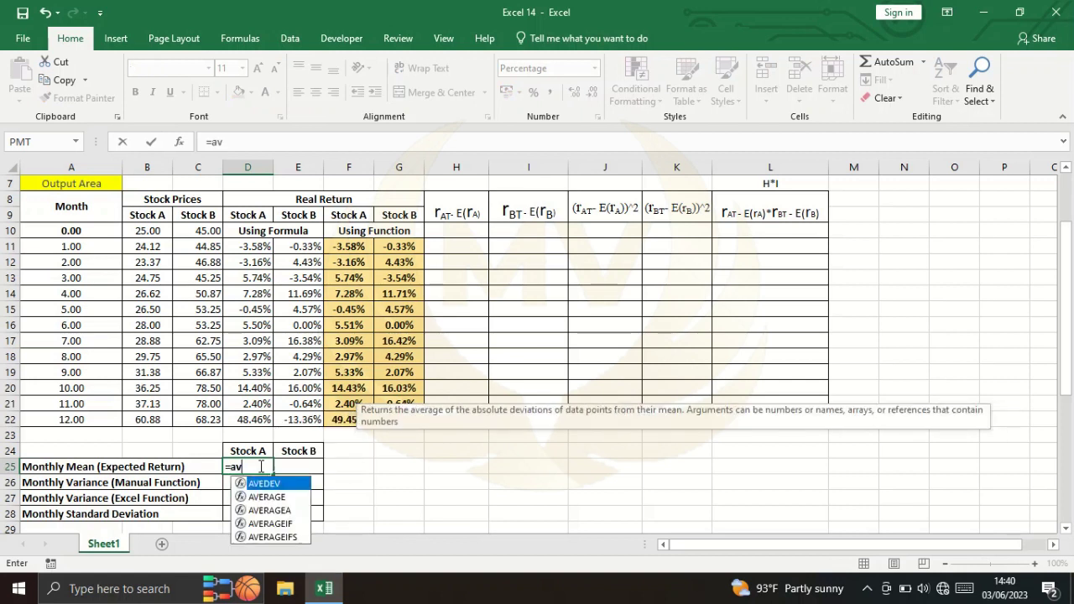
double_click(265, 496)
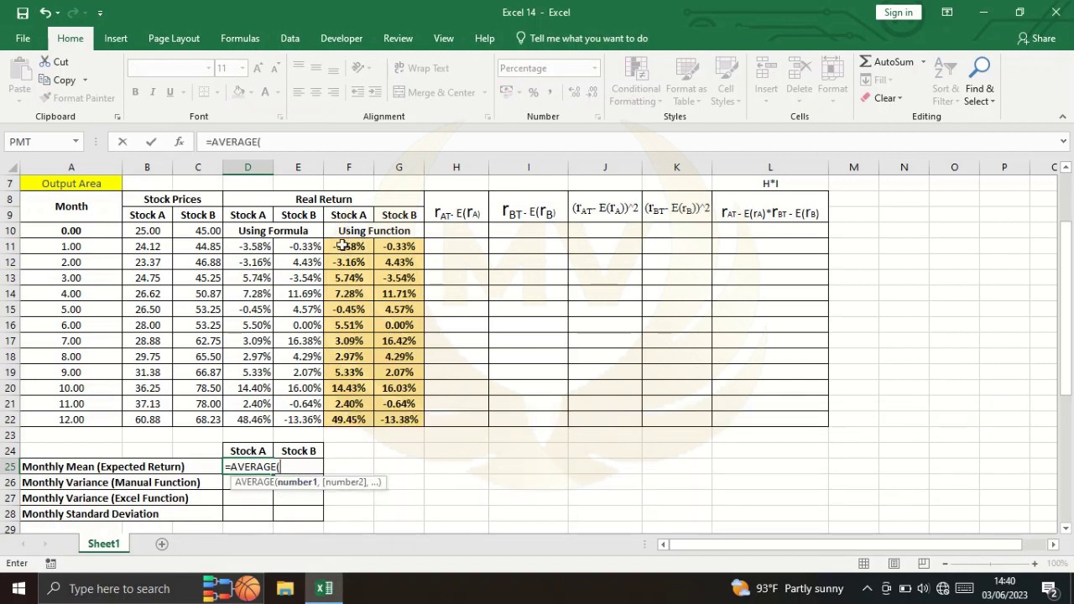
left_click_drag(342, 245, 337, 419)
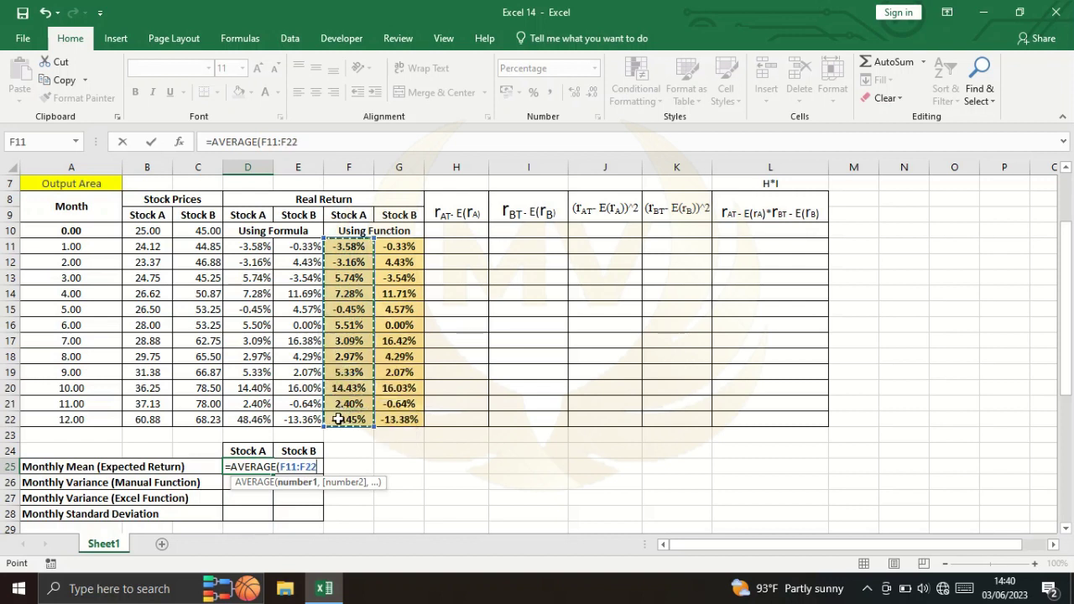
type(")")
key("ctrl+Return")
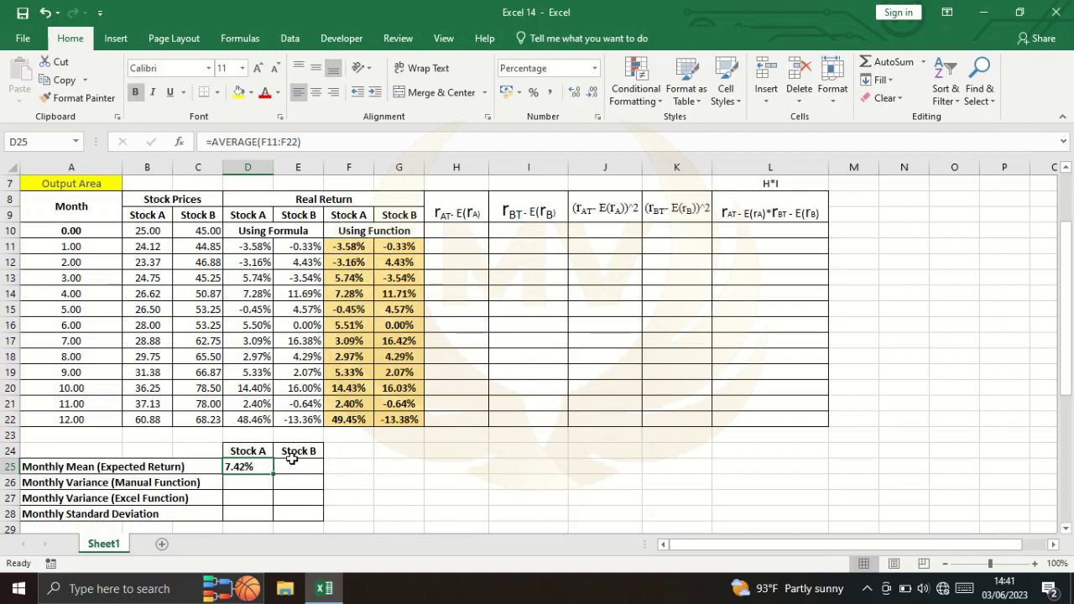
left_click_drag(273, 475, 312, 470)
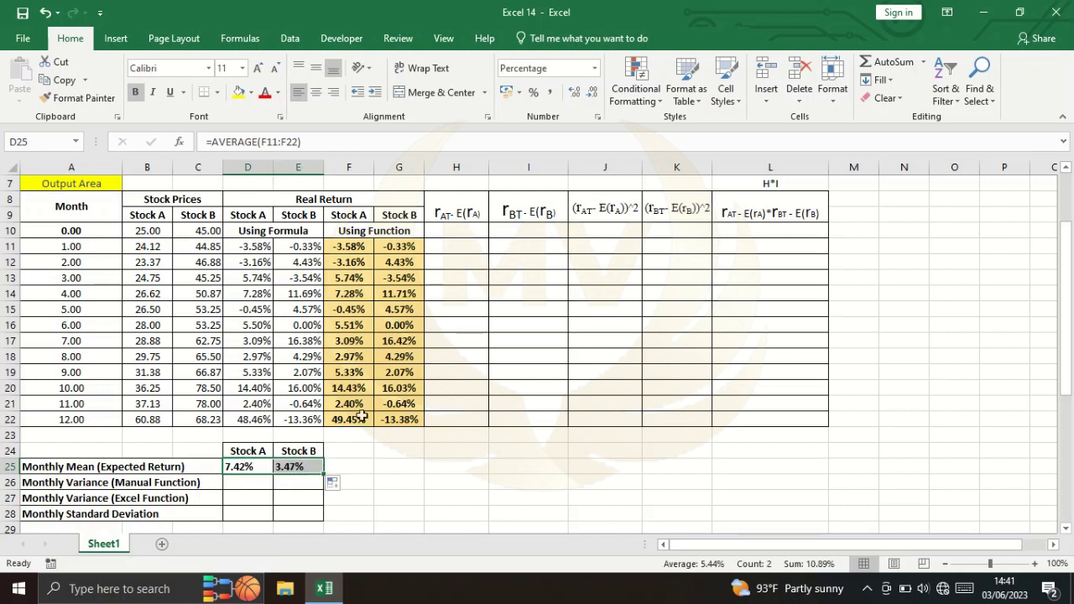
scroll(206, 484, "down", 1)
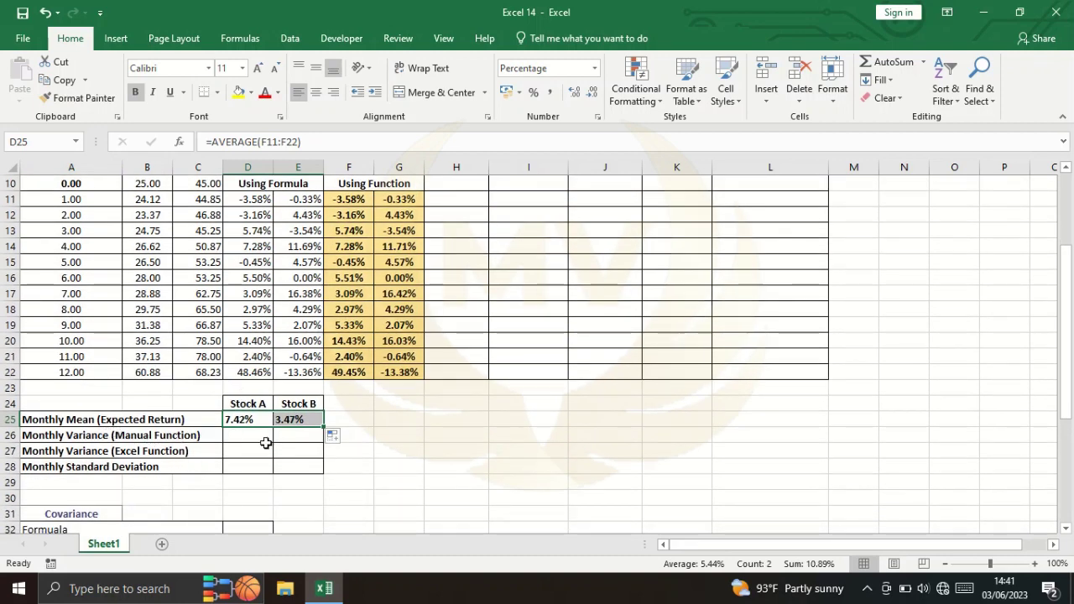
scroll(460, 430, "up", 1)
scroll(460, 430, "up", 1)
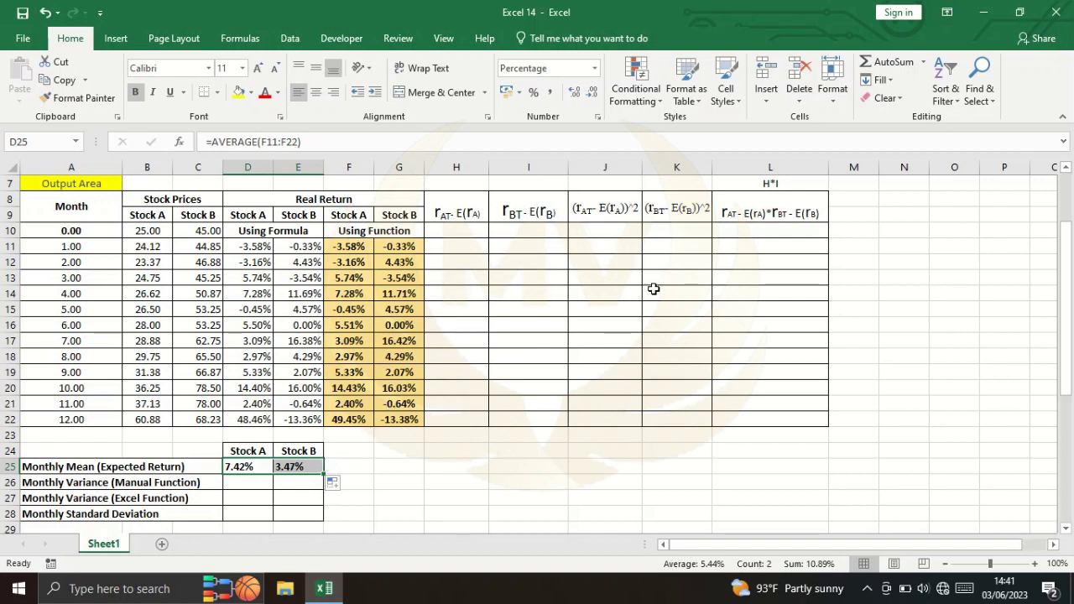
- Enter =(F11-$D$25) in H11 and fill it down to H22 (-11.00% to 42.03%)
left_click(454, 244)
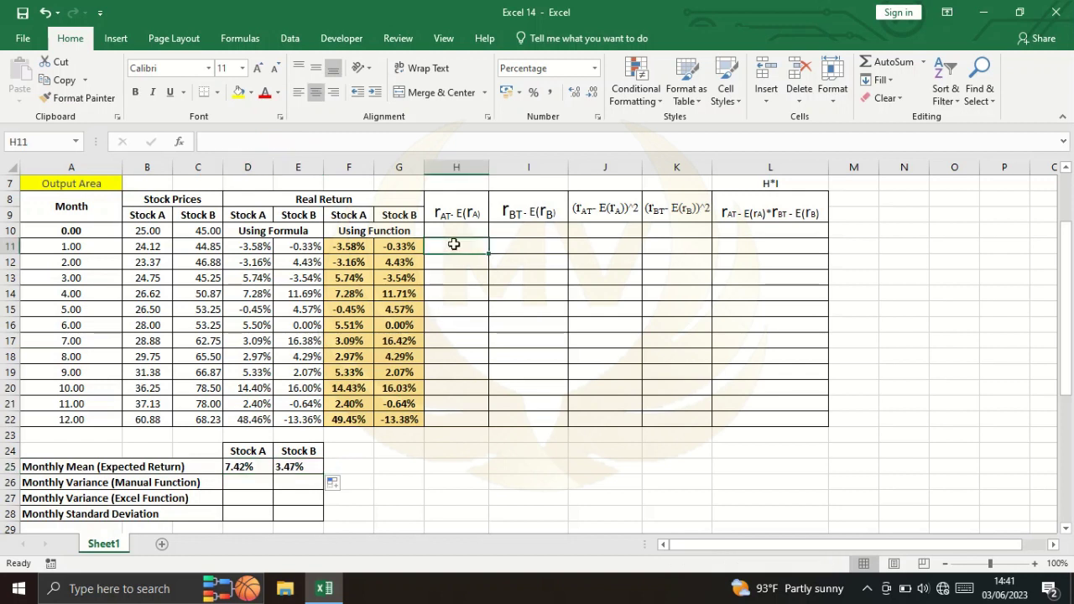
type("=(")
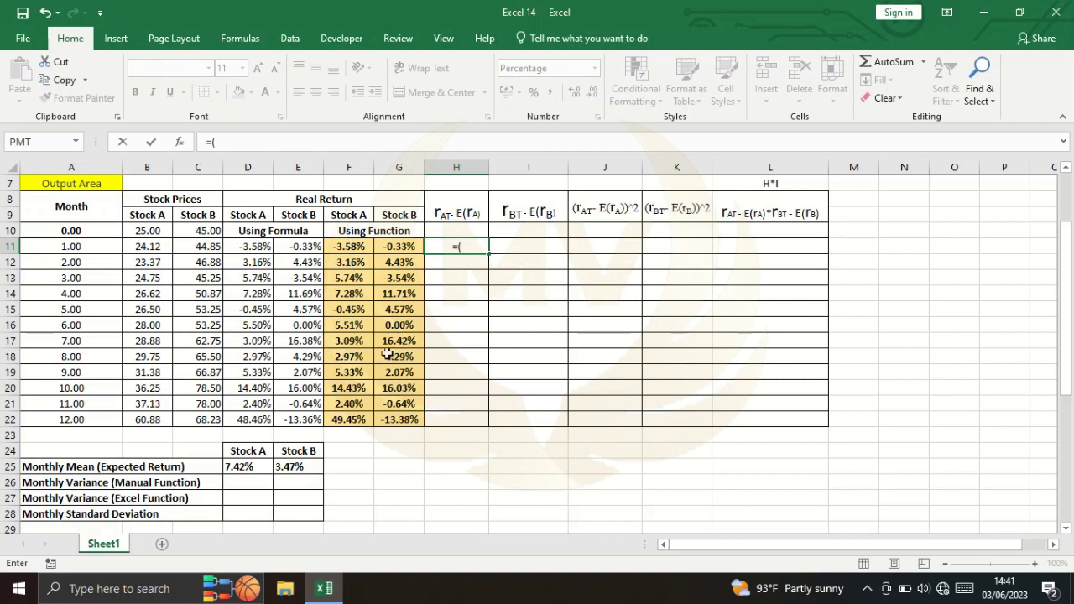
left_click(352, 246)
type("-")
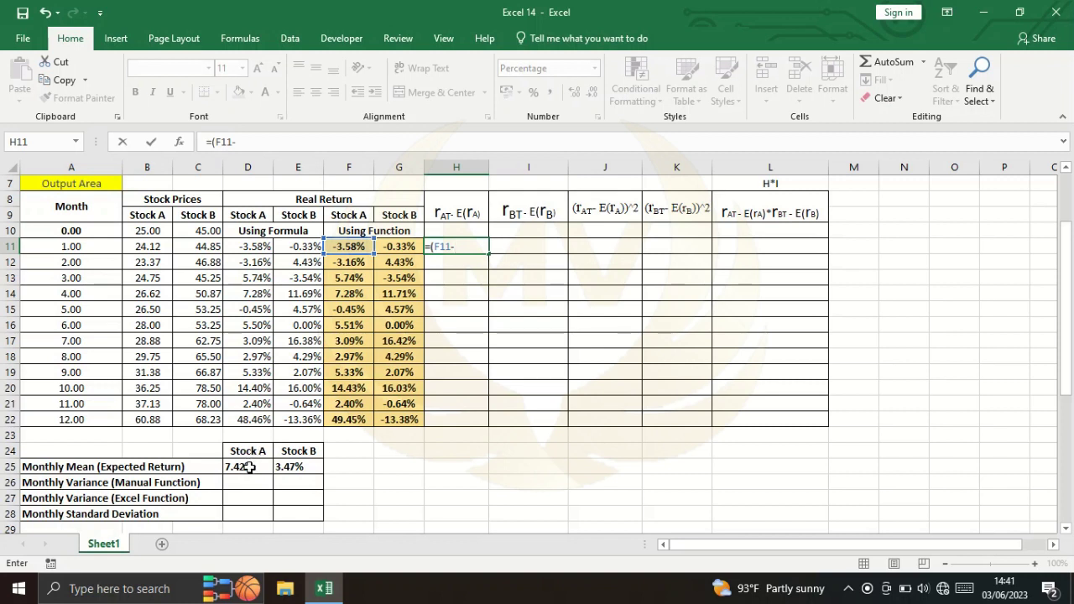
left_click(249, 467)
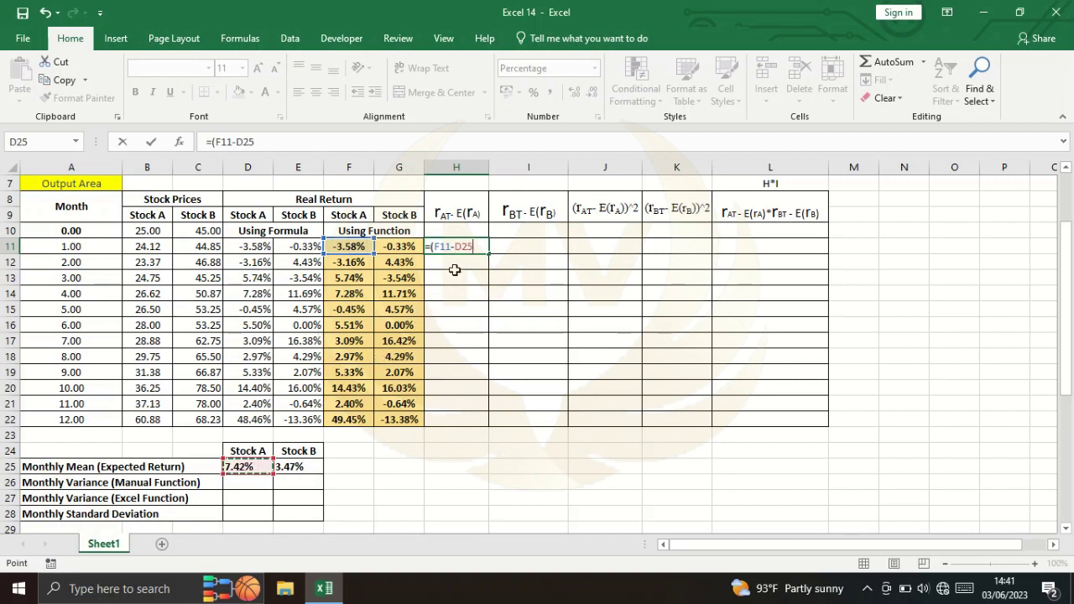
key("F4")
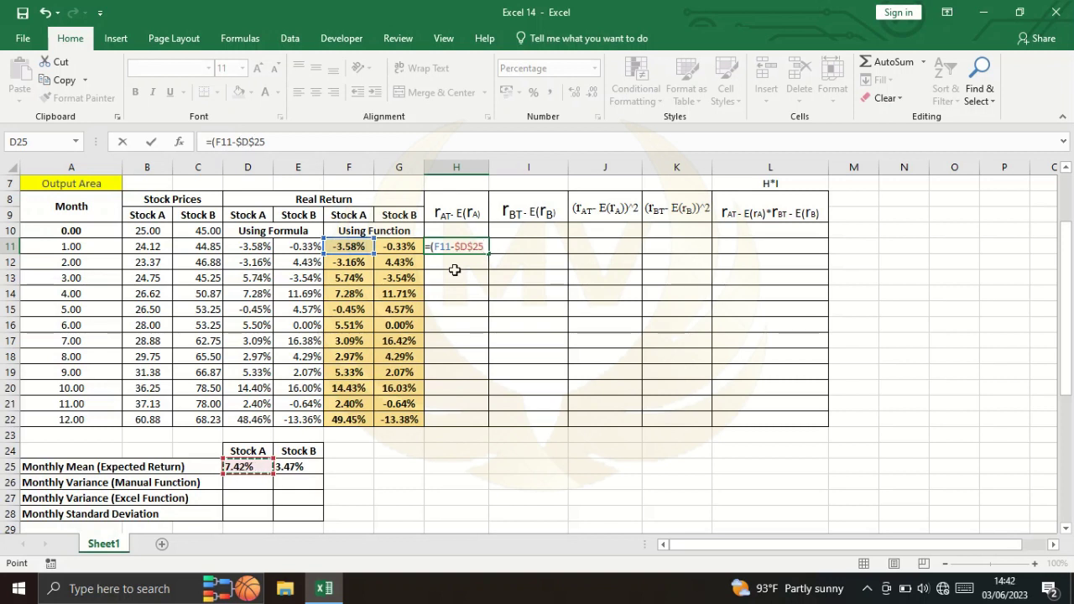
key("ctrl+Return")
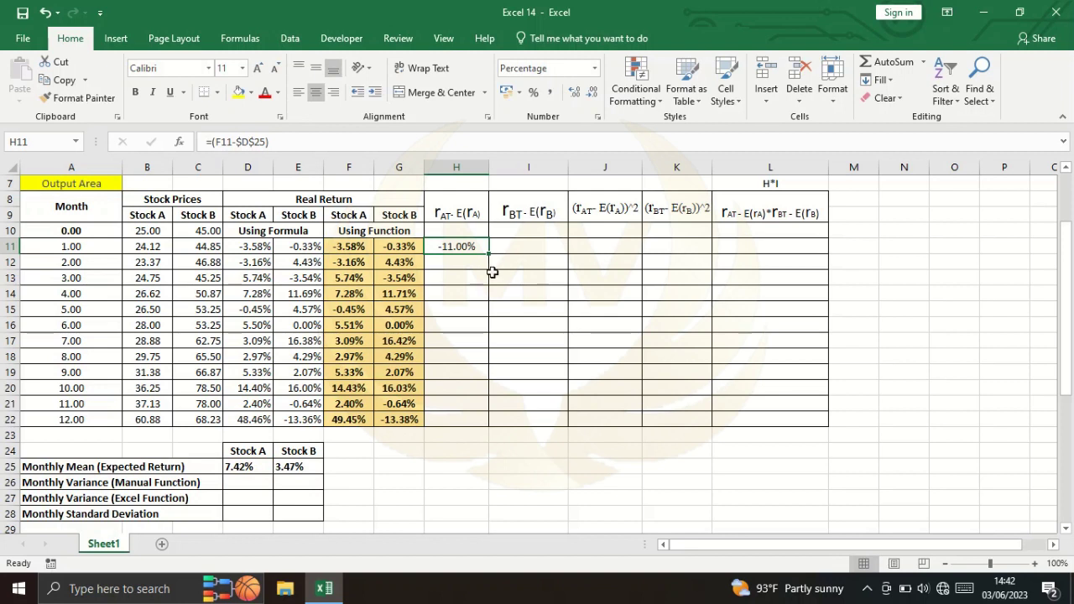
left_click_drag(488, 253, 486, 424)
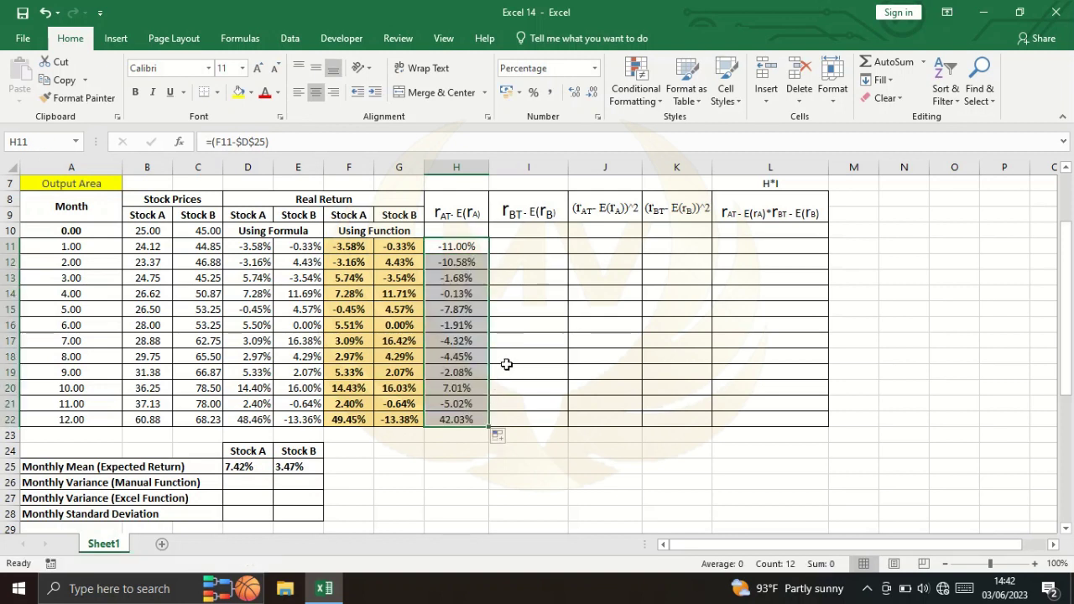
left_click(525, 245)
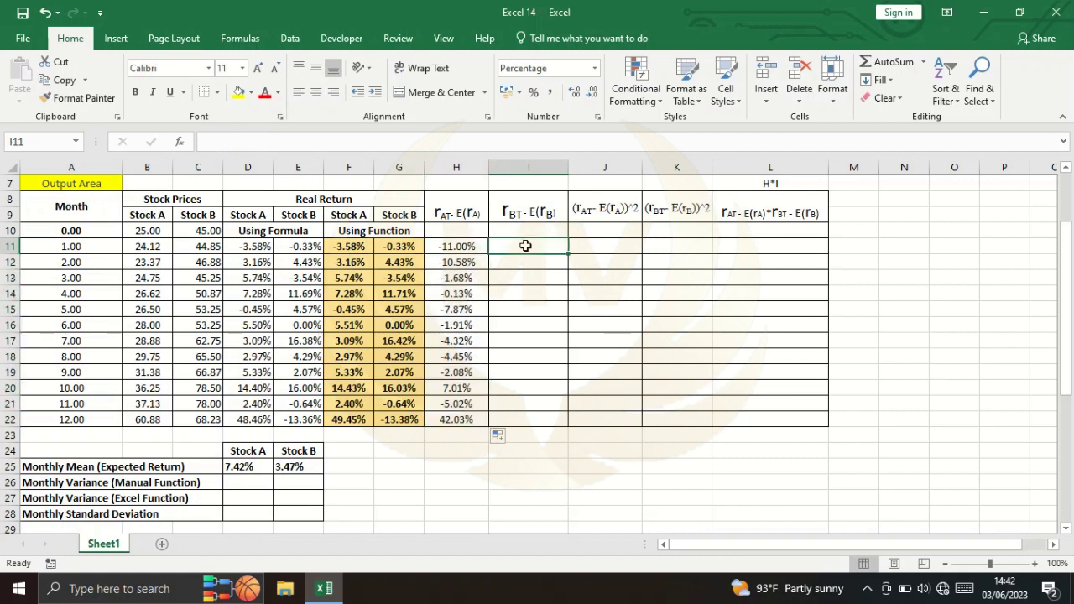
- Enter =(G11-$E$25) in I11 and fill it down to I22 (-3.80% to -16.85%)
type("=(")
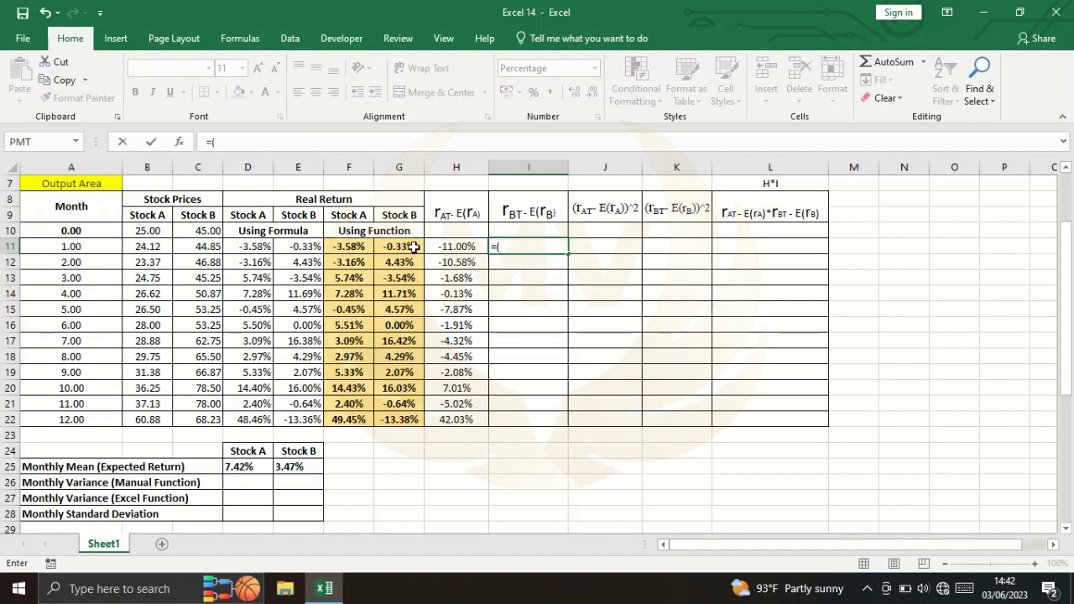
left_click(417, 246)
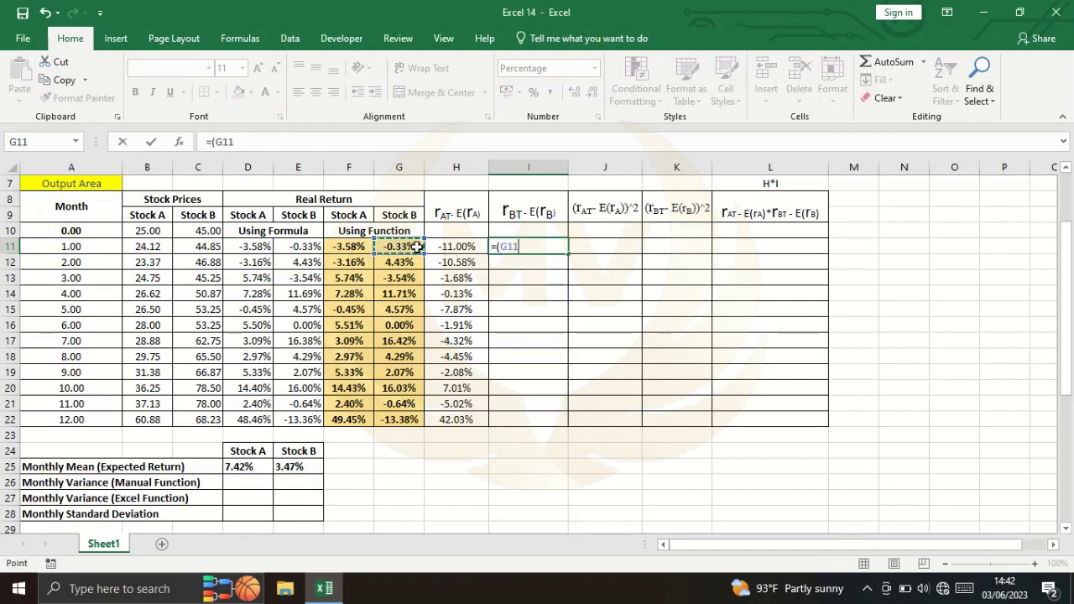
type("-")
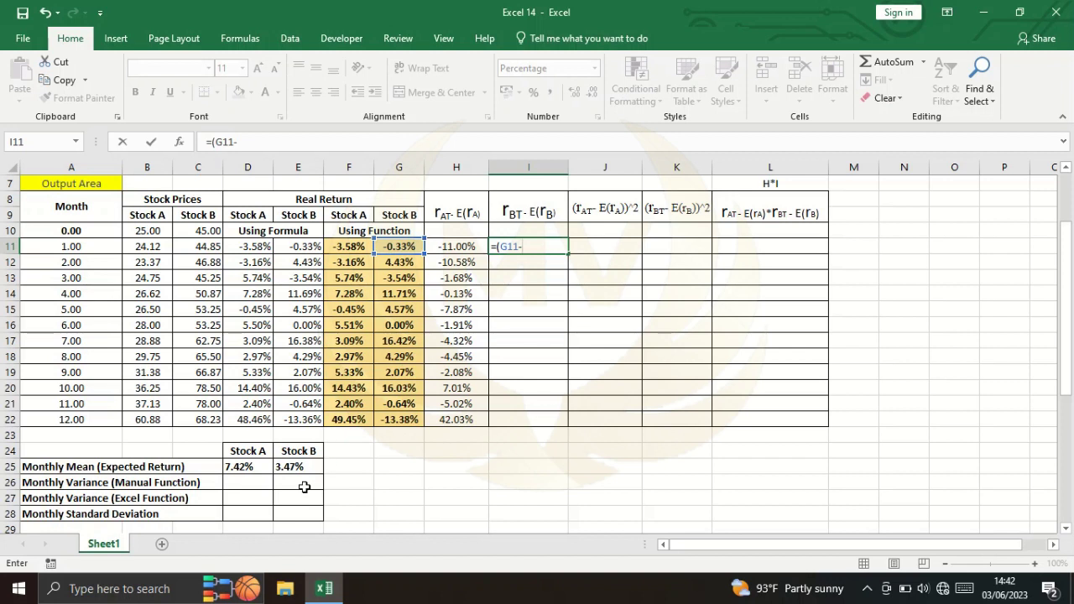
left_click(299, 467)
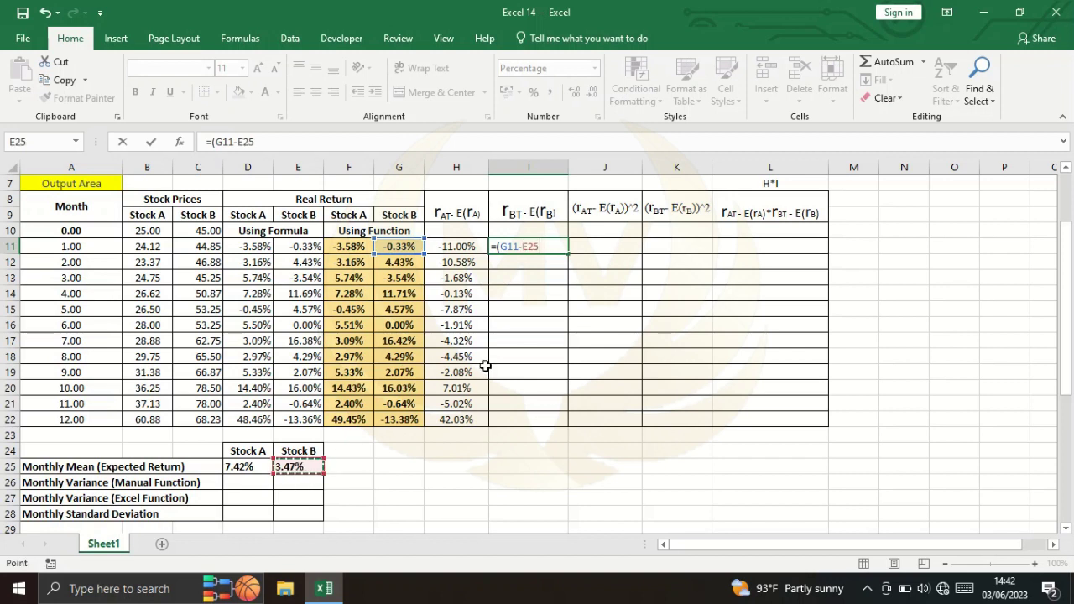
key("F4")
type(")")
key("ctrl+Return")
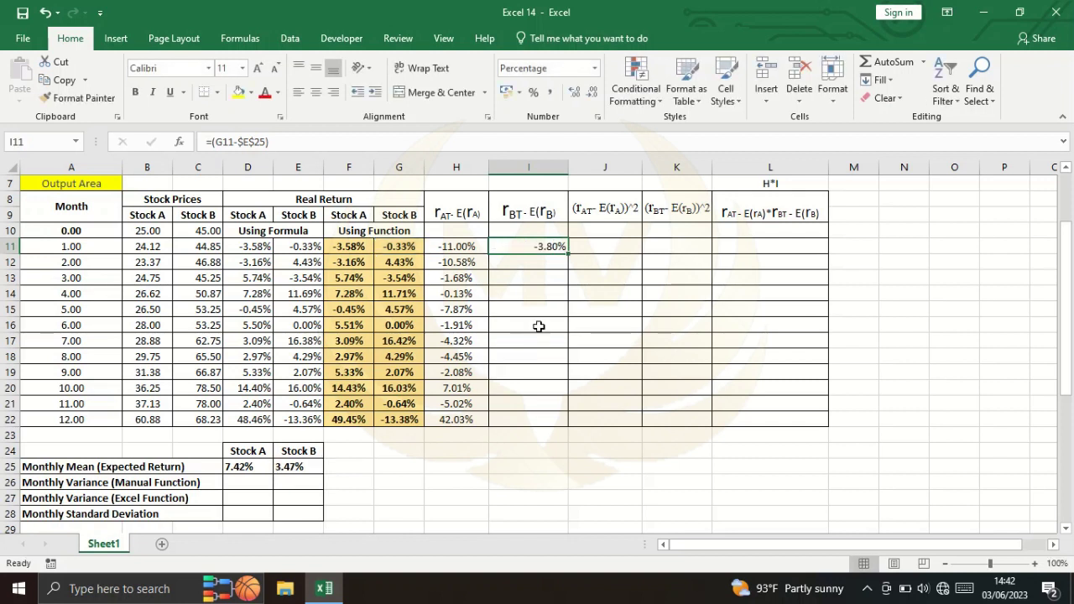
left_click_drag(566, 254, 561, 422)
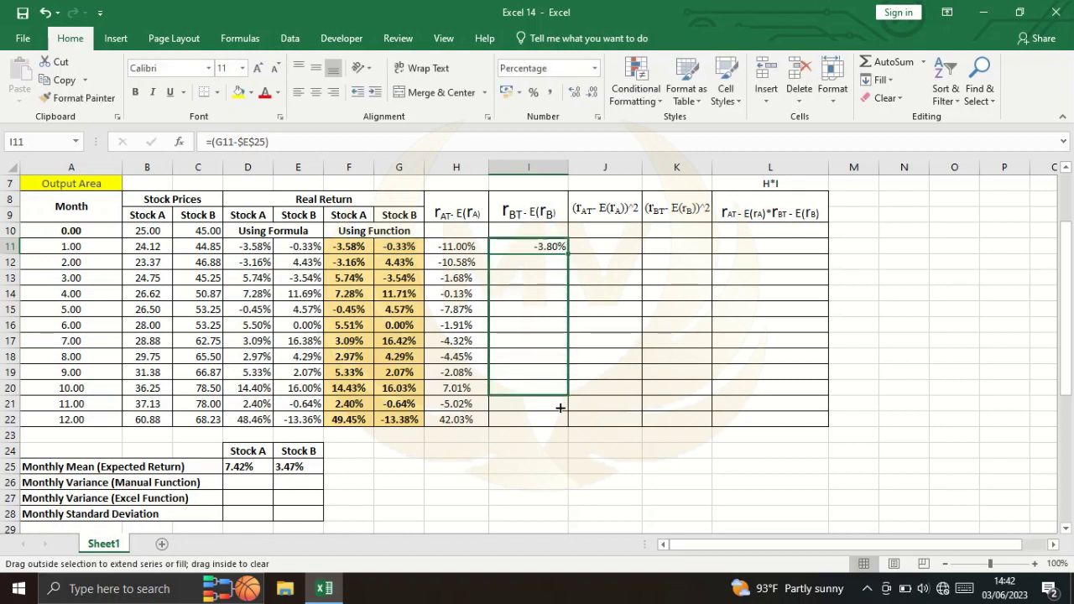
left_click(522, 307)
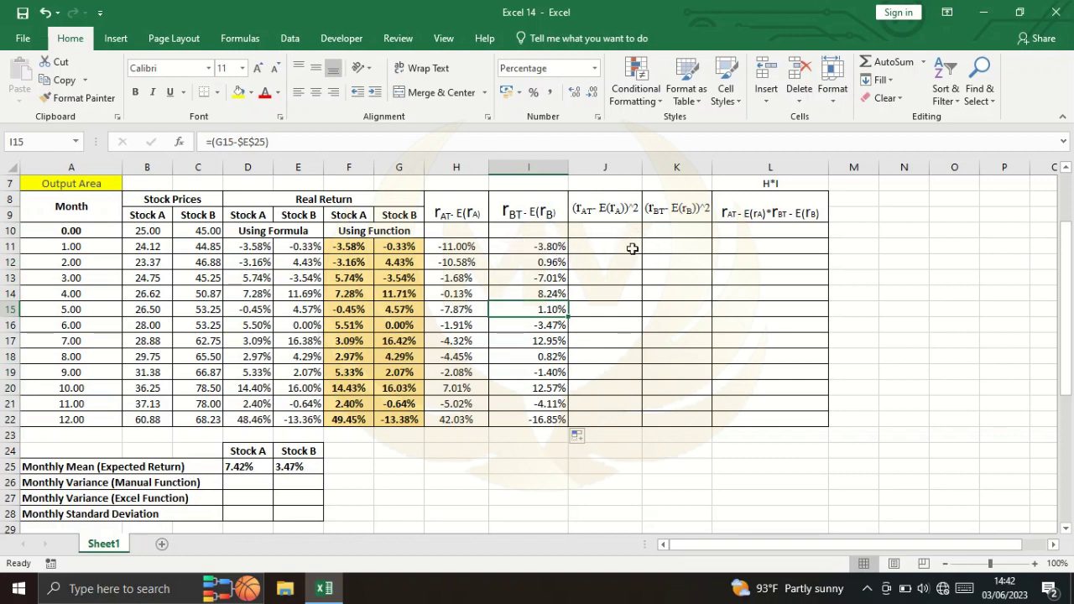
left_click(614, 245)
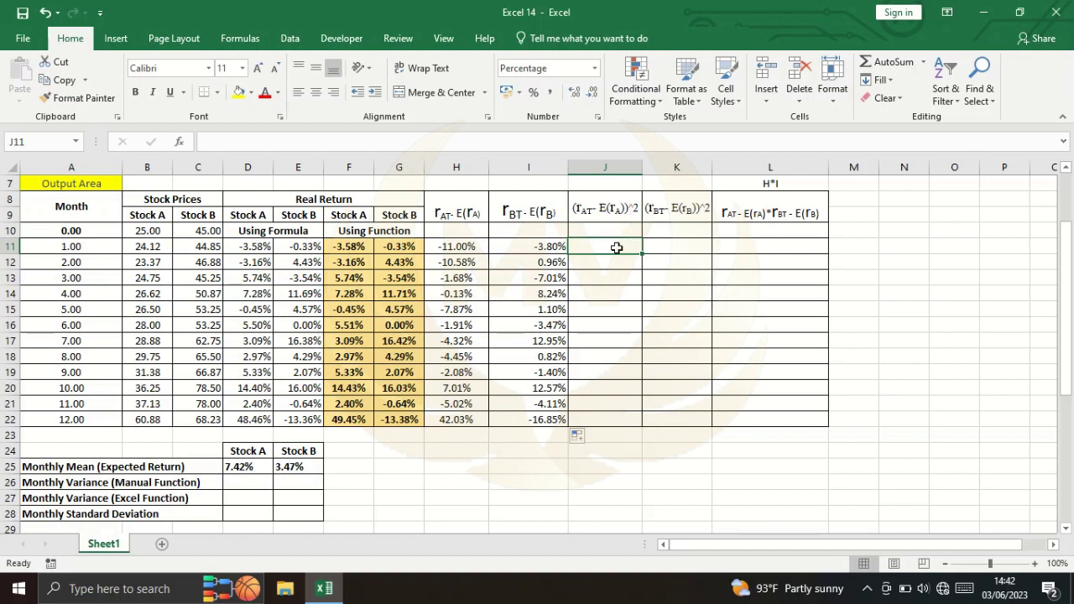
- Enter =H11^2 in J11 for Stock A's squared deviation
type("=")
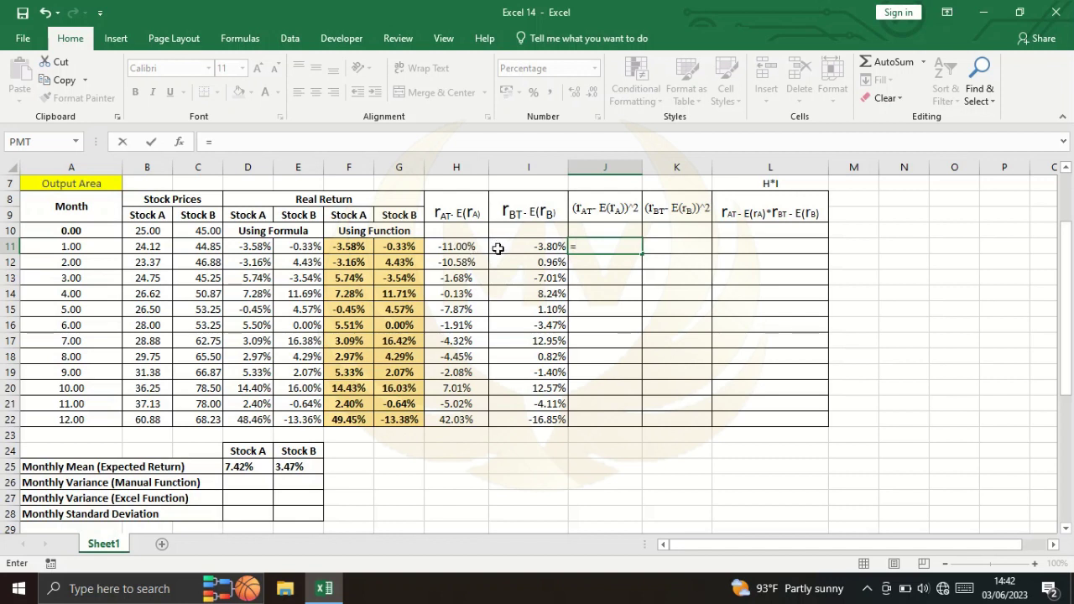
left_click(453, 246)
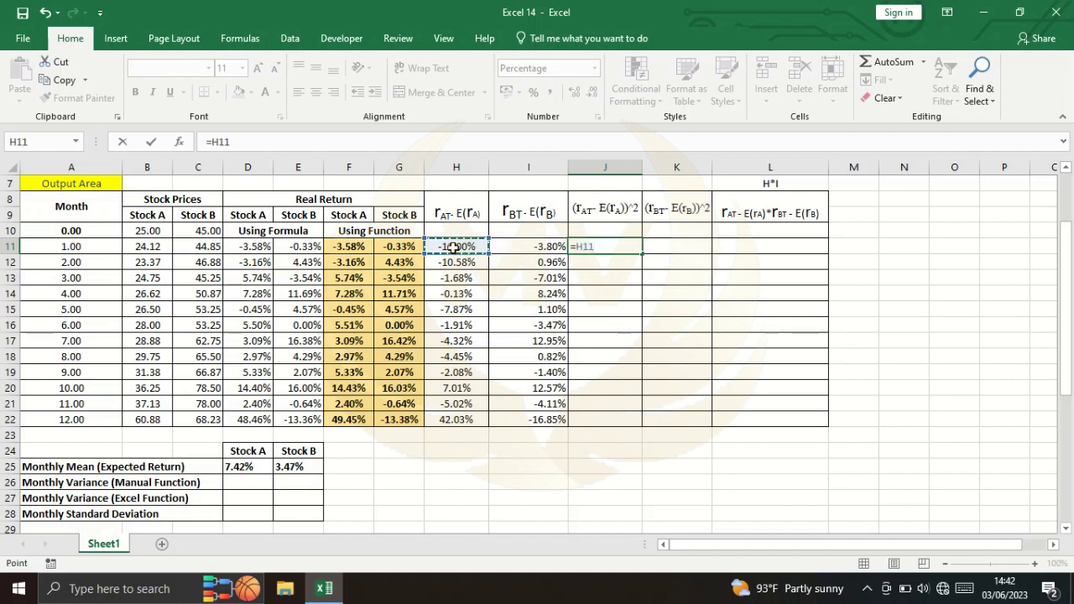
type("^2")
key("ctrl+Return")
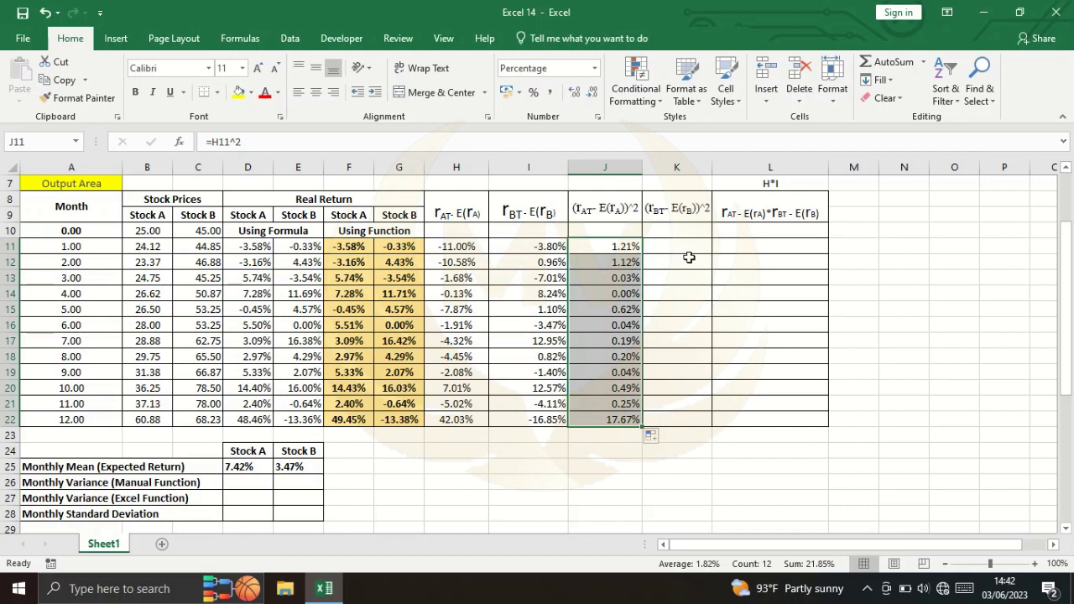
- Enter =I11^2 in K11 and fill the squared deviations down to row 22
left_click(678, 244)
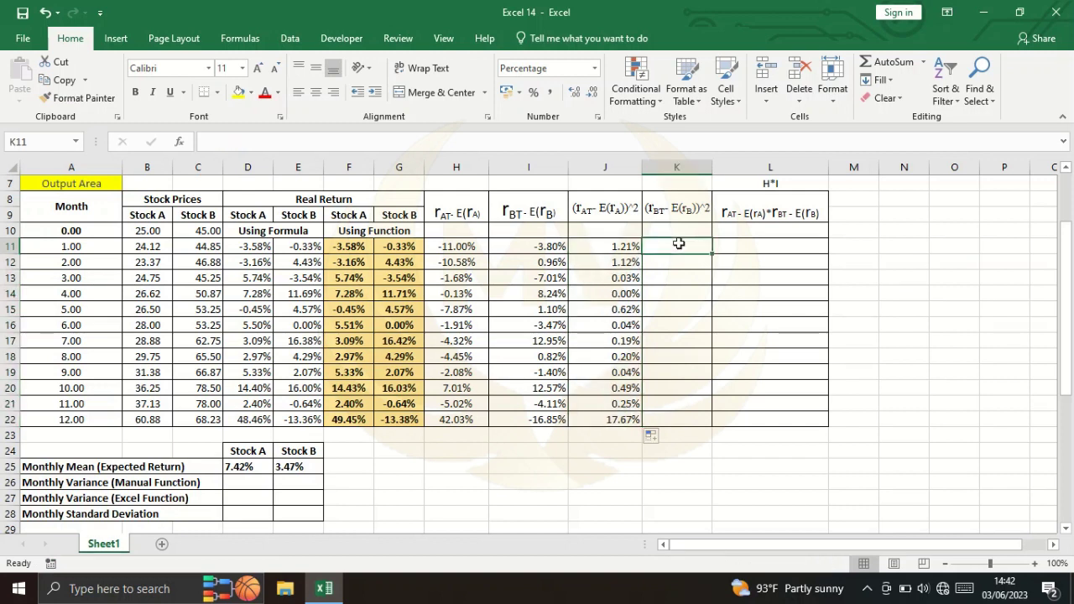
type("=")
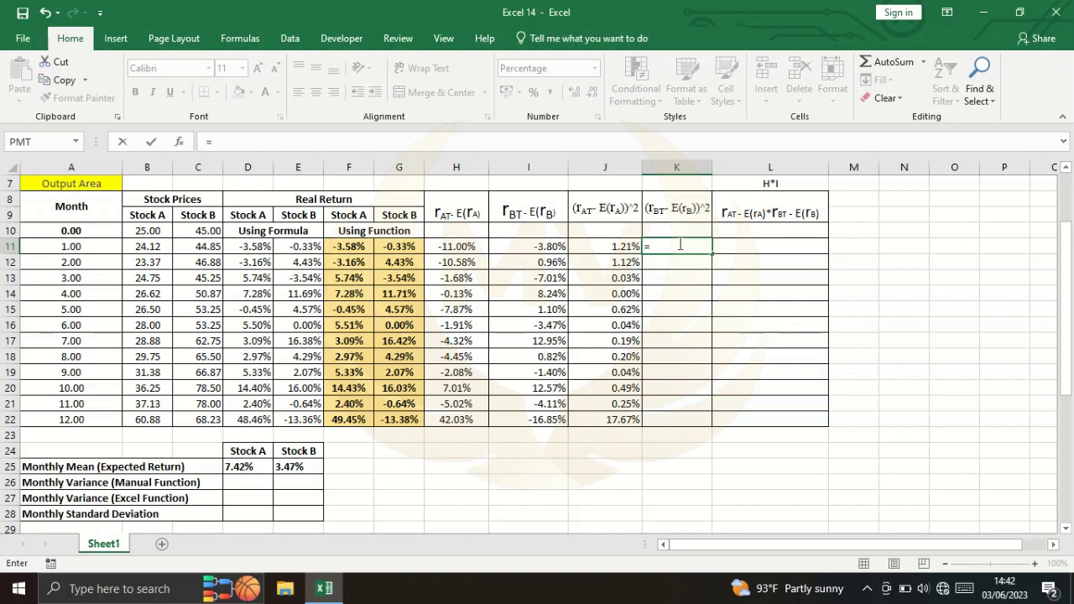
left_click(531, 247)
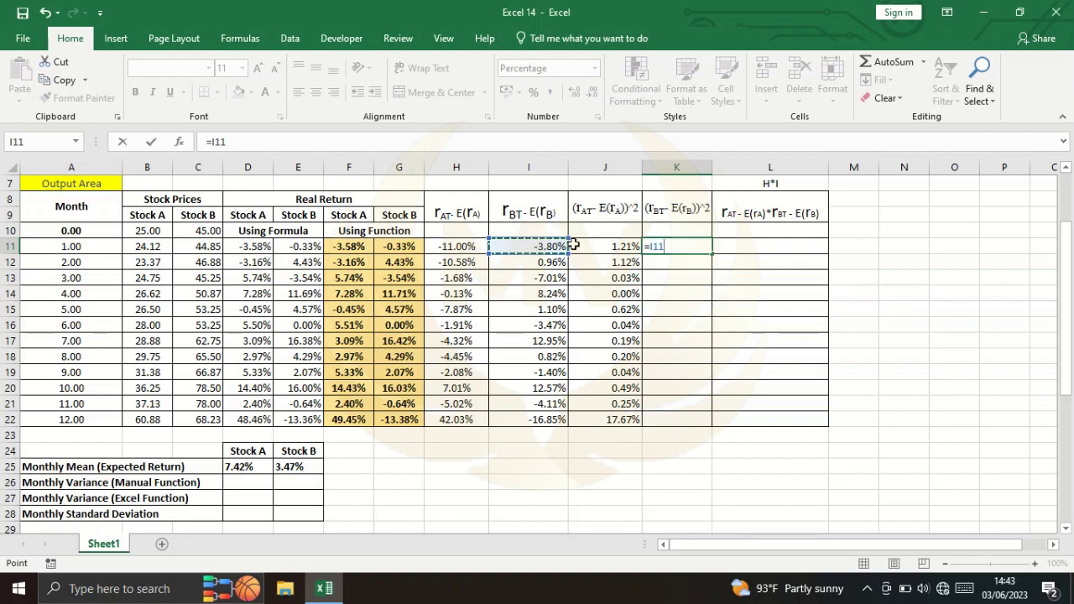
type("^2")
key("ctrl+Return")
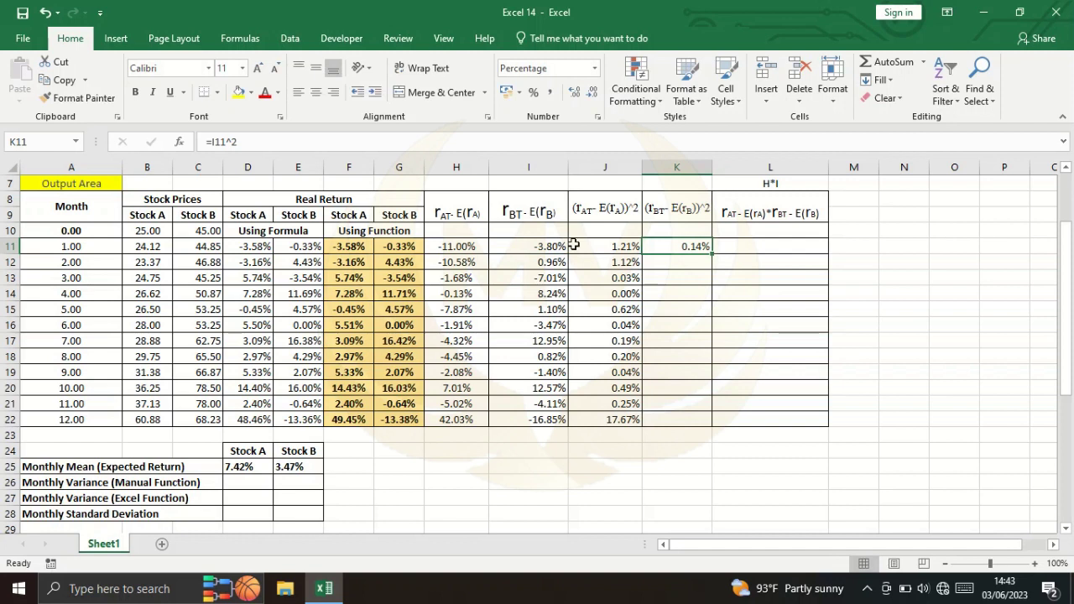
left_click_drag(712, 254, 711, 419)
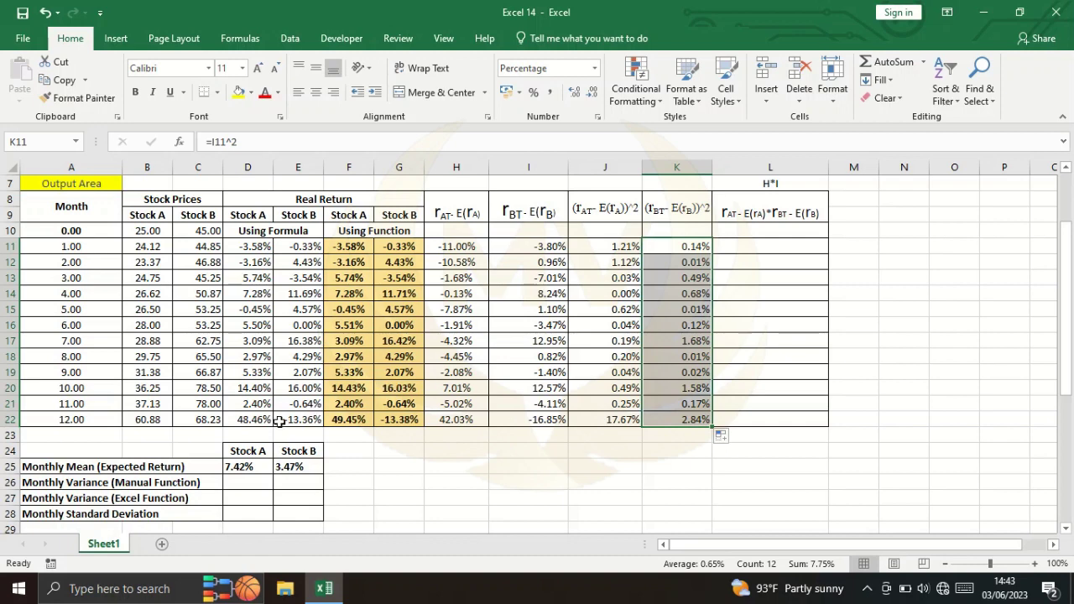
scroll(291, 434, "down", 1)
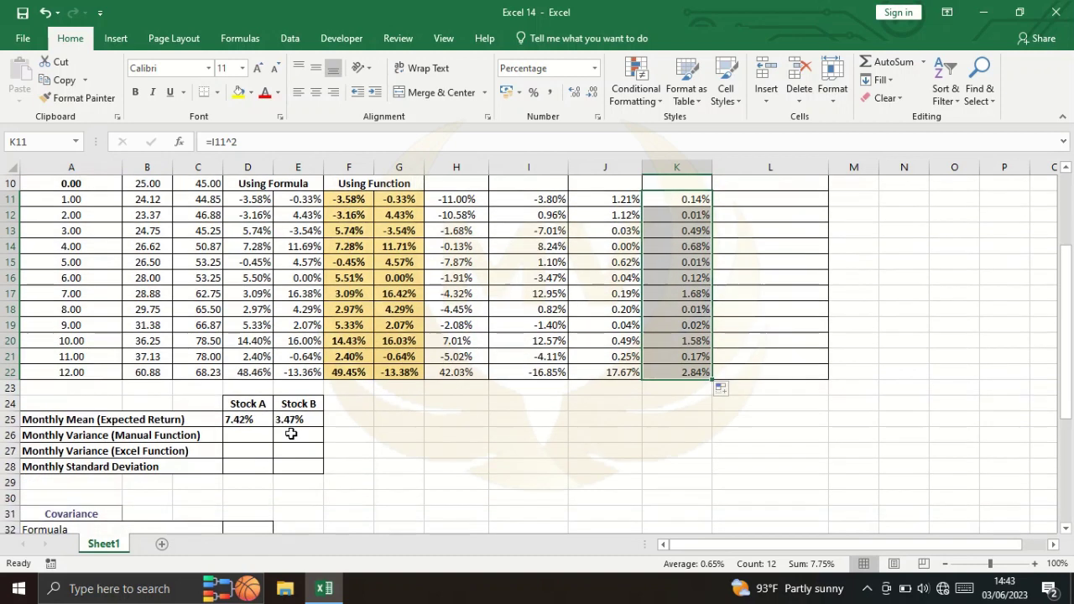
- Change the row 26 label to 'Monthly Variance (Manual Formula)'
left_click(246, 438)
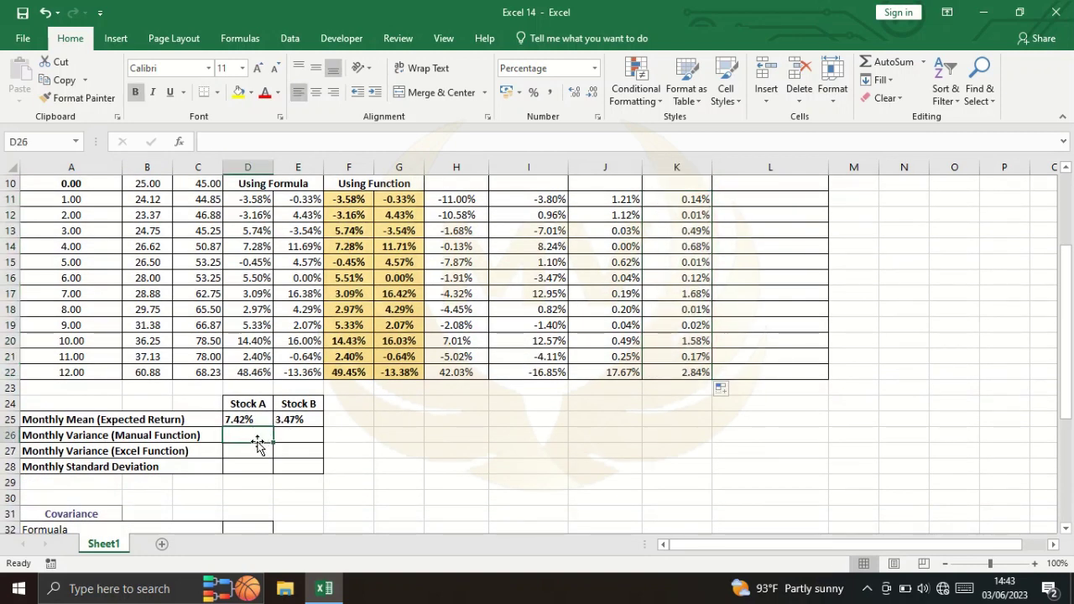
scroll(257, 445, "up", 1)
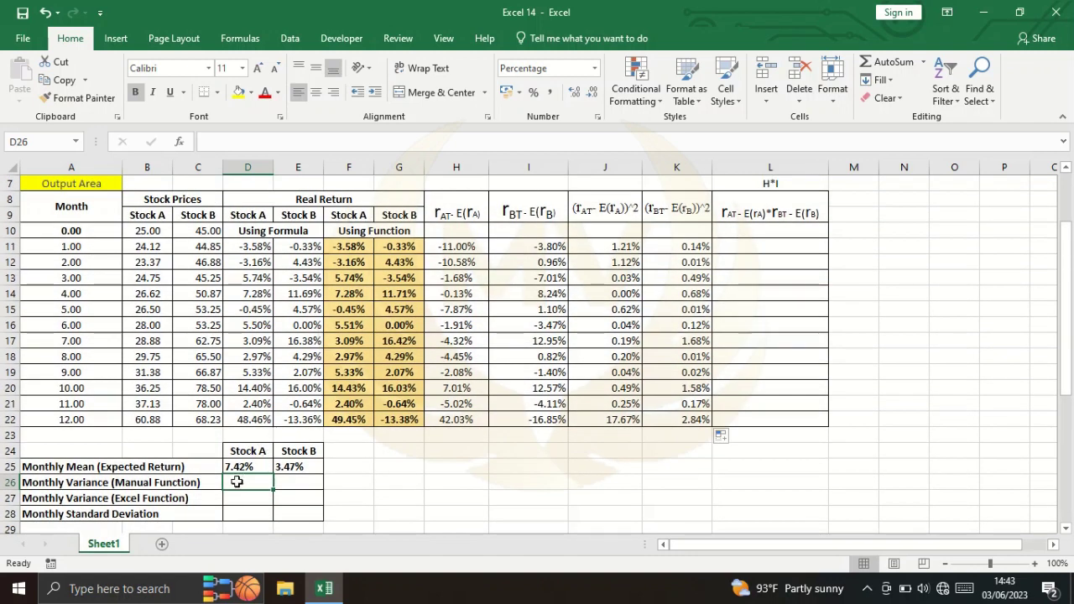
type("=")
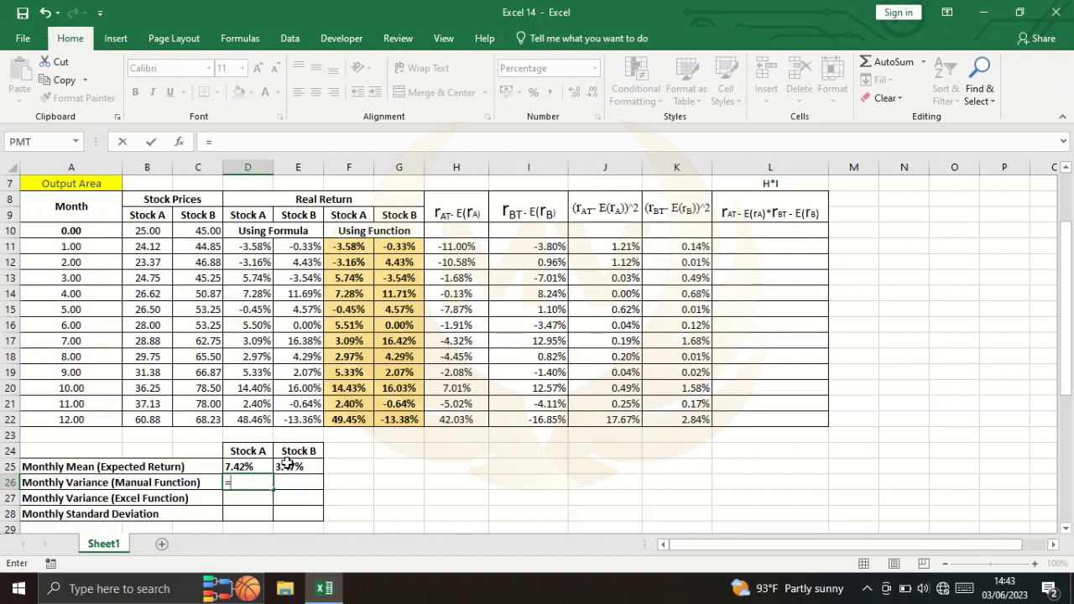
key("Escape")
double_click(191, 483)
key("BackSpace")
key("BackSpace")
key("BackSpace")
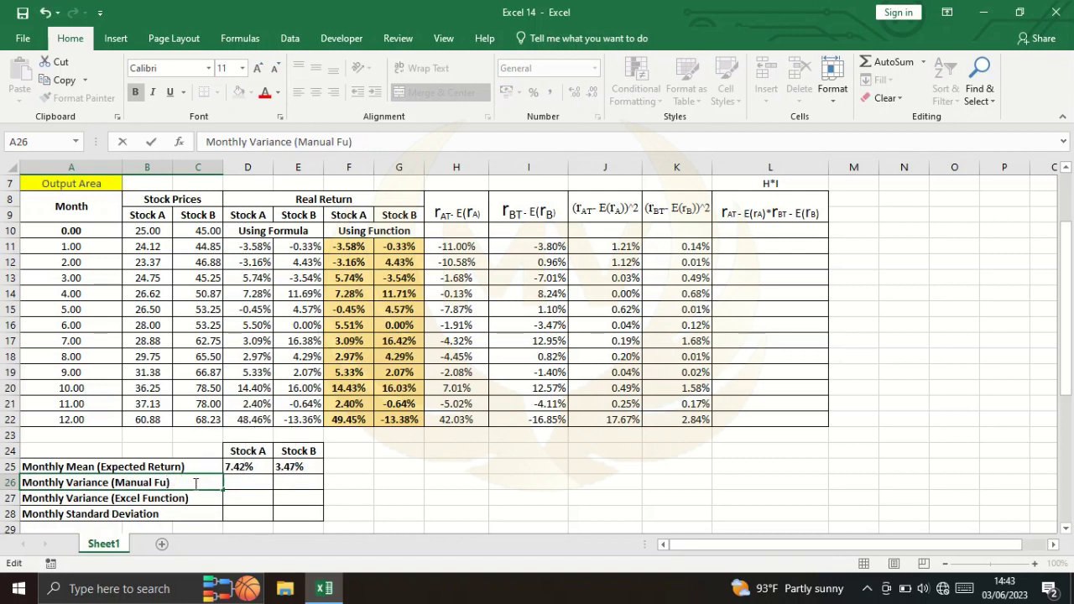
type("rm")
key("BackSpace")
type("orm")
left_click(239, 483)
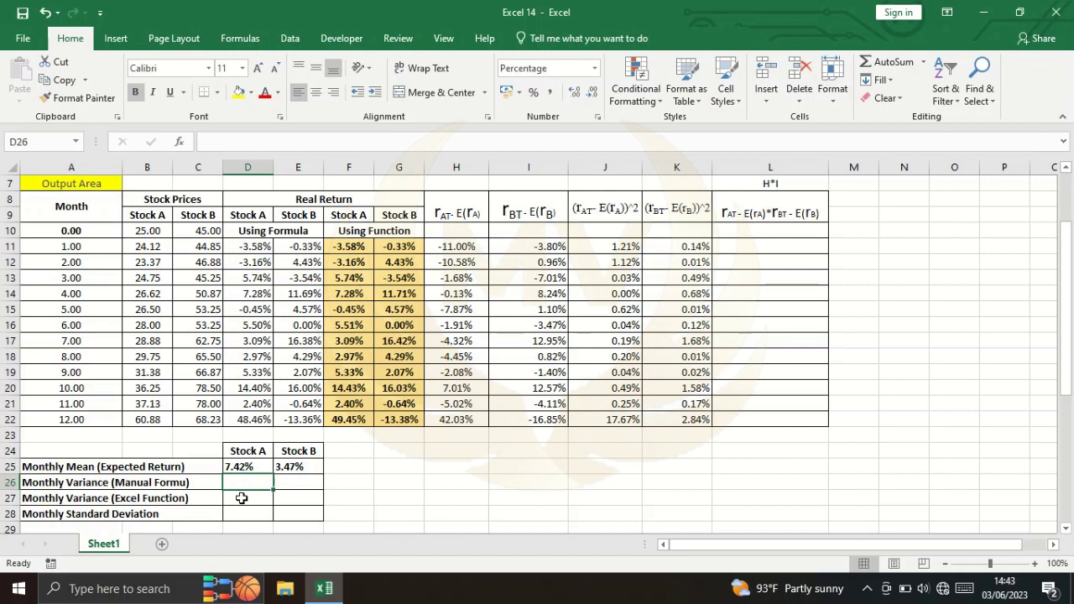
left_click(348, 483)
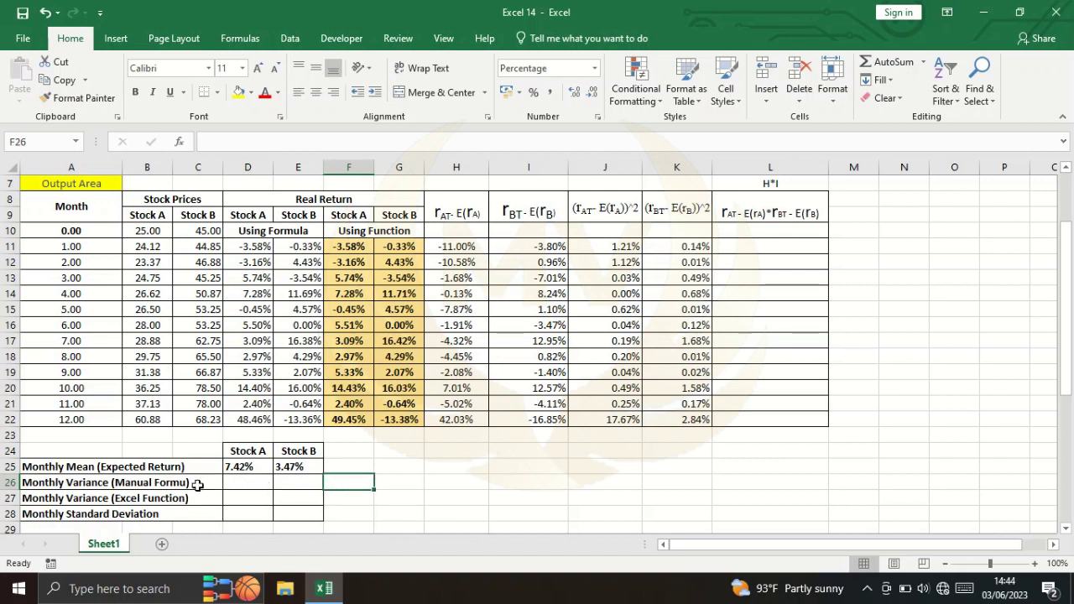
left_click(243, 482)
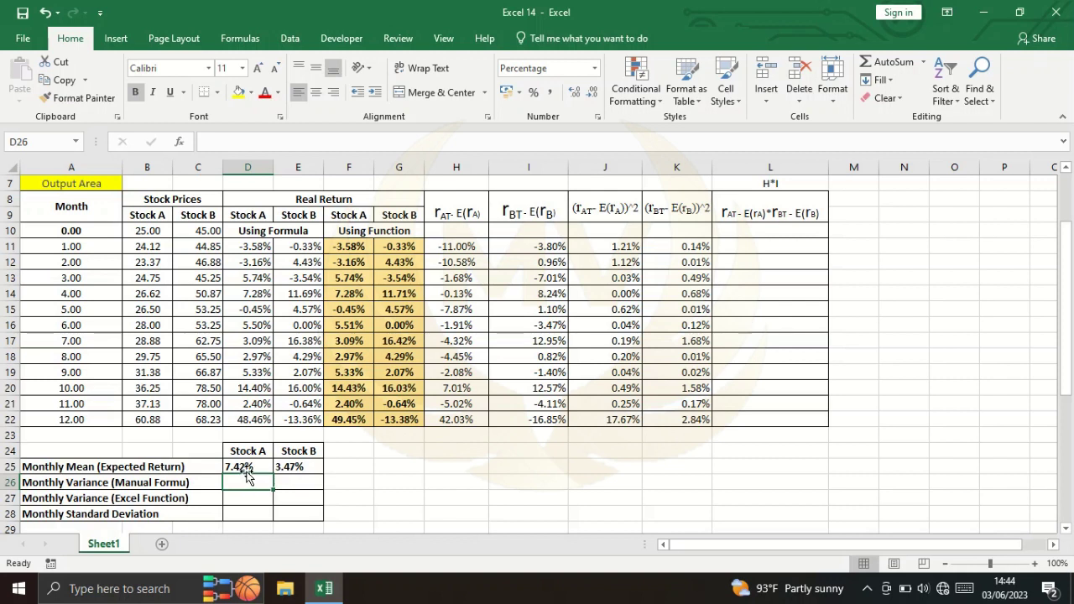
- Enter =AVERAGE(J11:J22) in D26 and copy it right to E26, giving 1.82% and 0.65%
type("=")
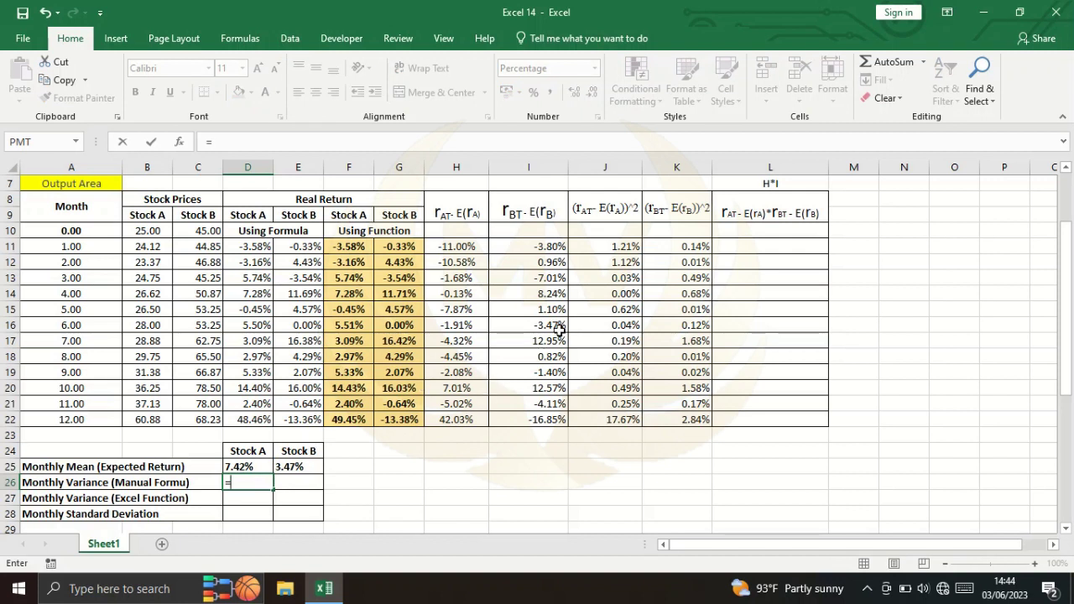
type("av")
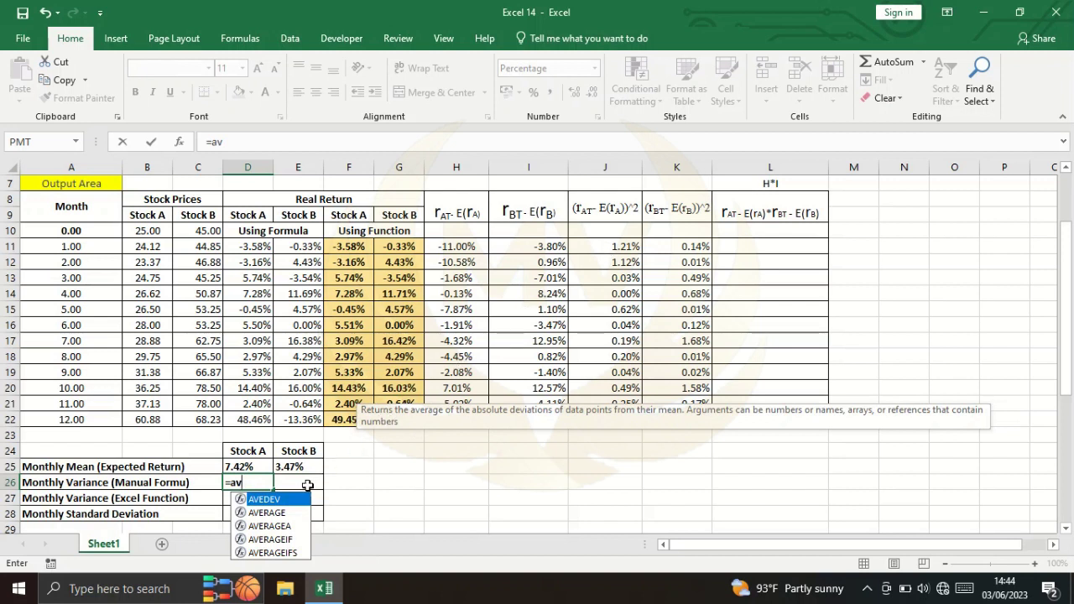
double_click(268, 513)
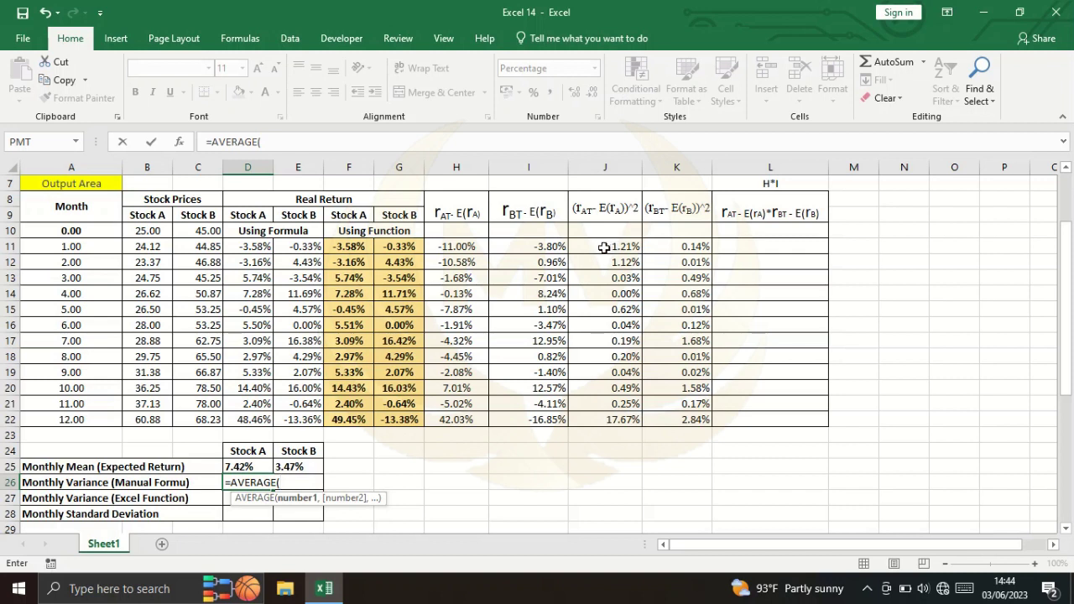
left_click_drag(605, 246, 608, 419)
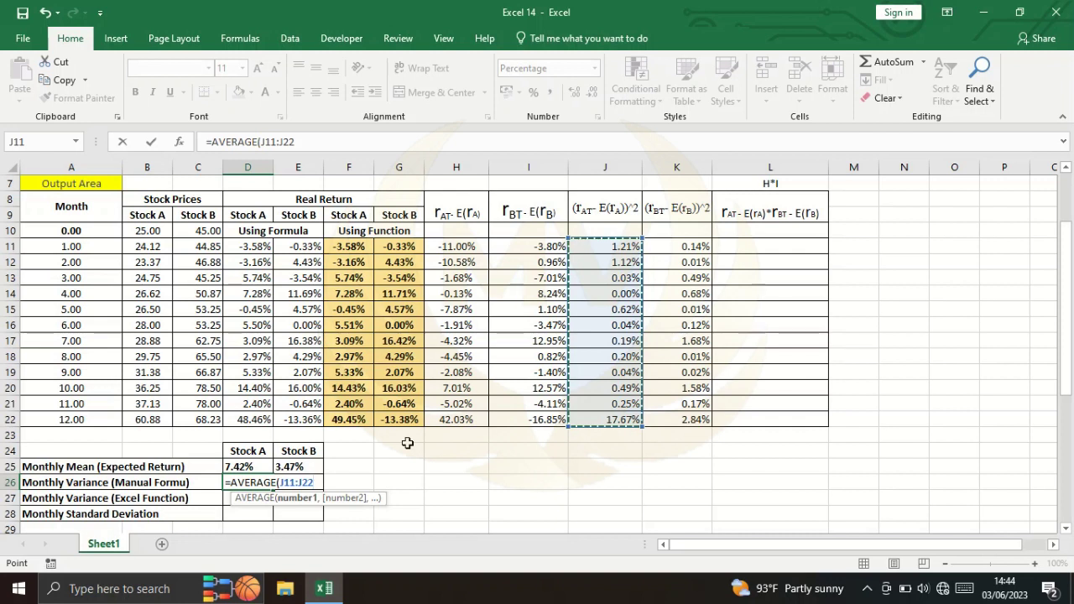
key("ctrl+Return")
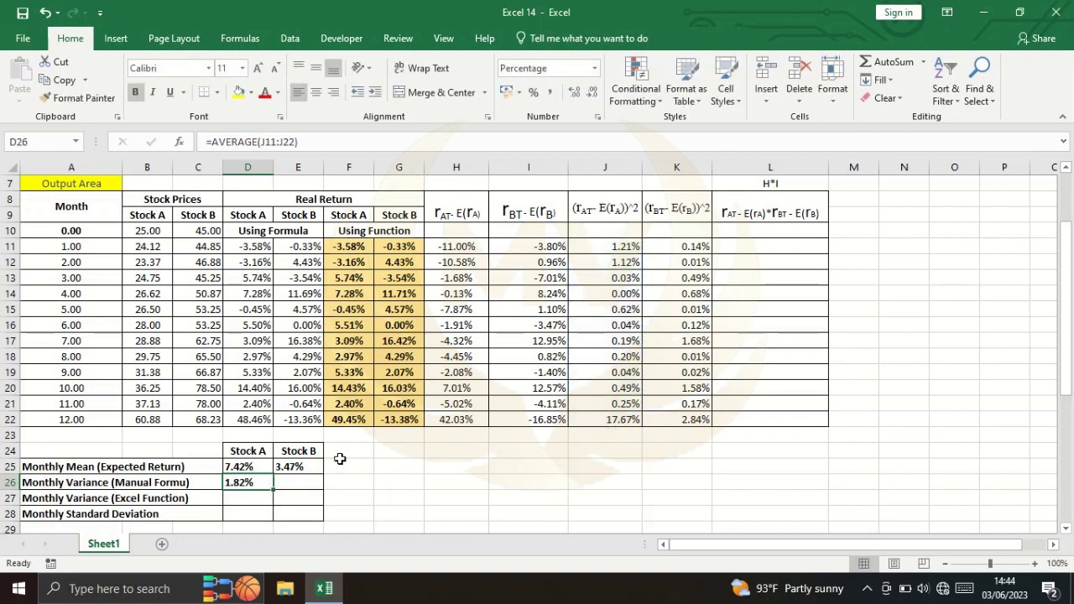
left_click_drag(273, 490, 315, 481)
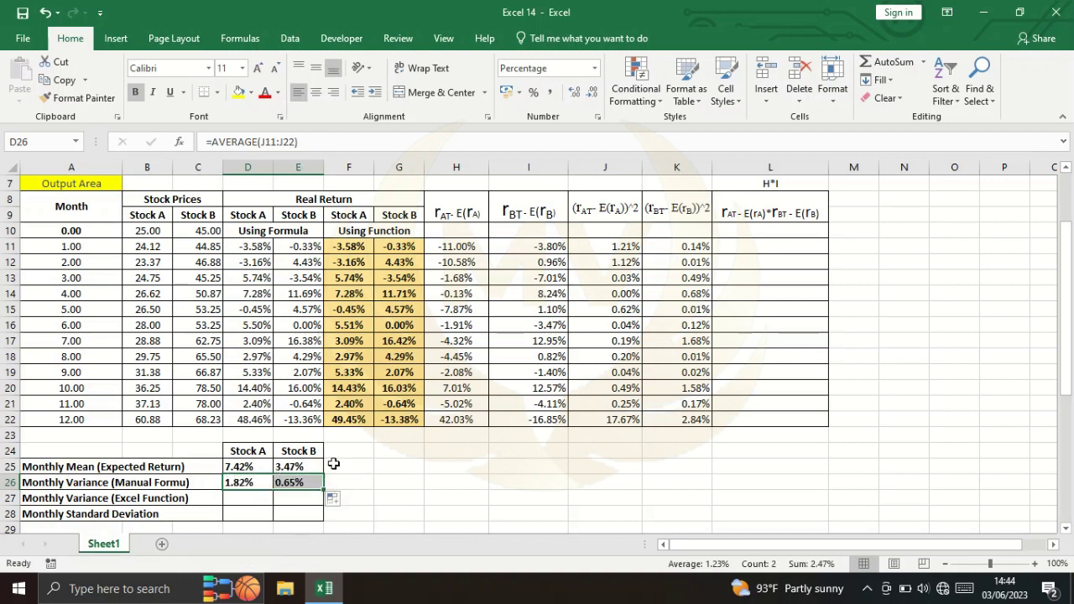
left_click(380, 464)
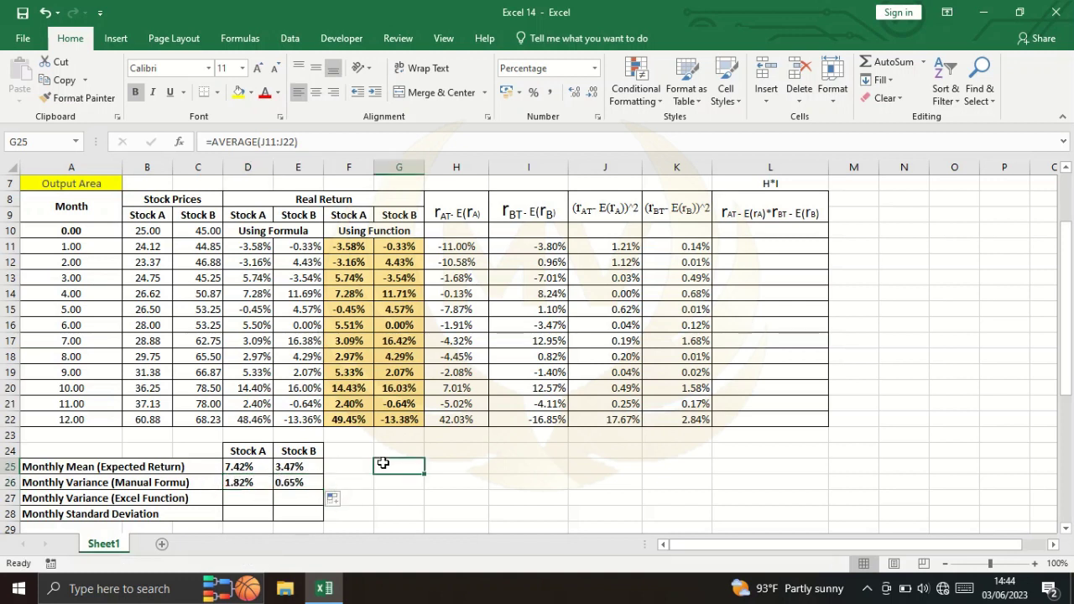
- Enter =VARP(F11:F22) in D27 and fill it to E27, giving 1.82% and 0.65%
left_click(232, 498)
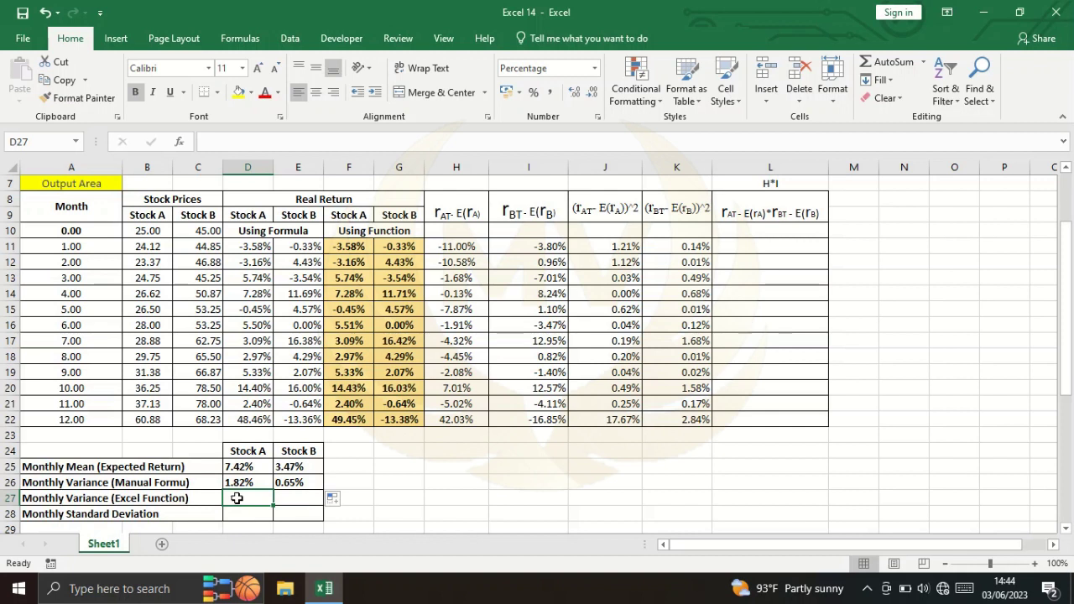
type("=")
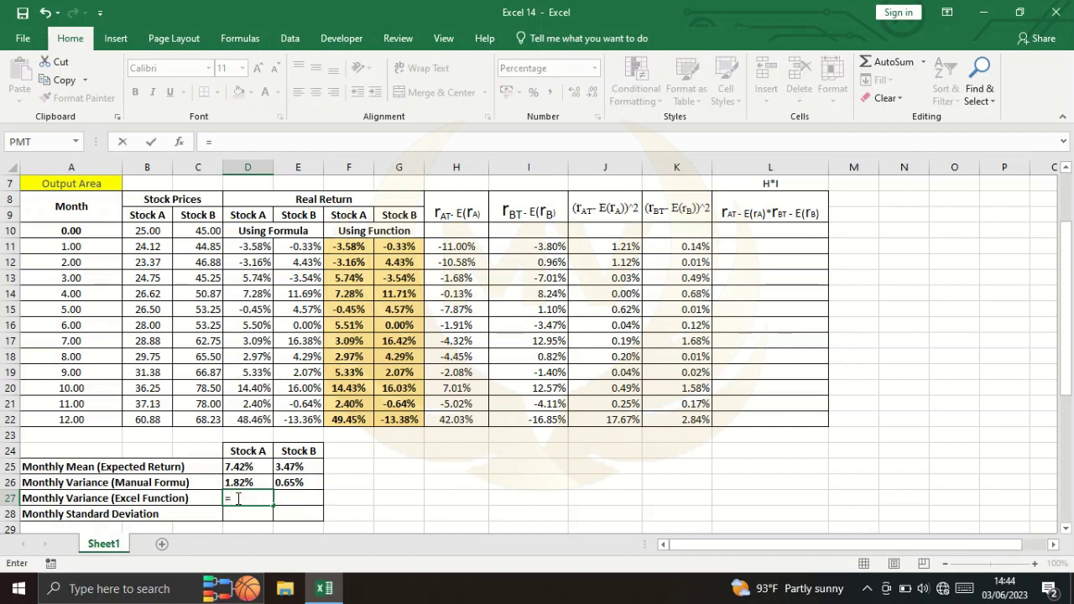
type("v")
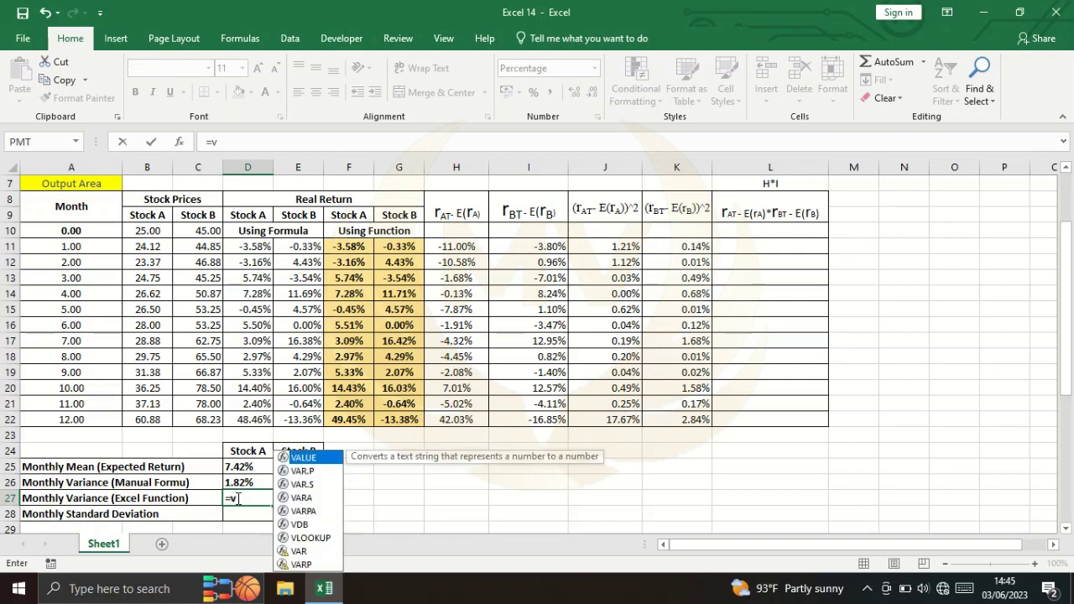
type("arp")
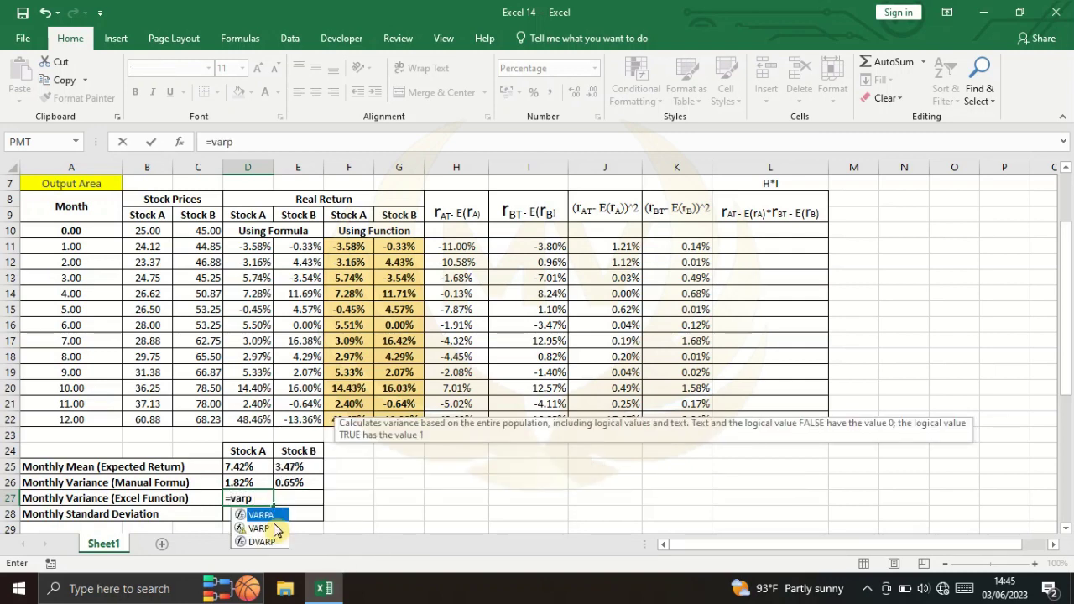
double_click(260, 529)
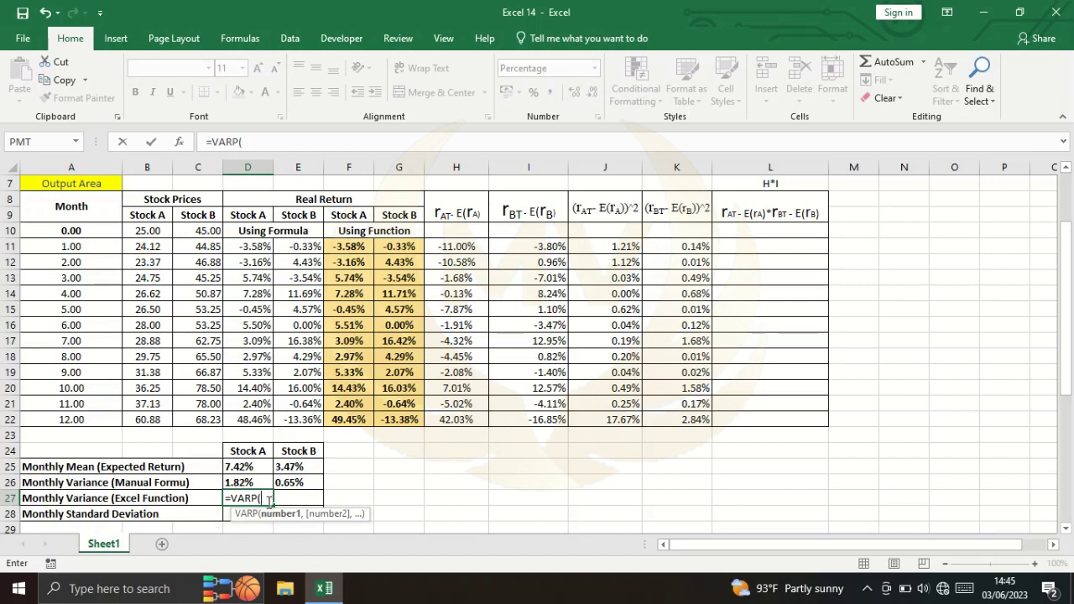
left_click(181, 141)
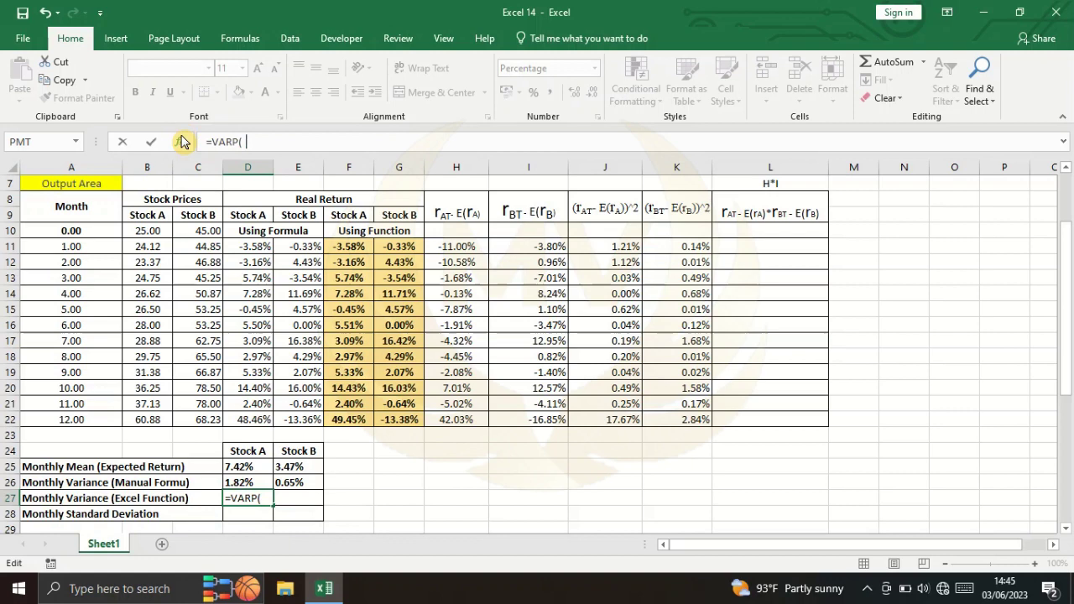
left_click_drag(623, 272, 679, 310)
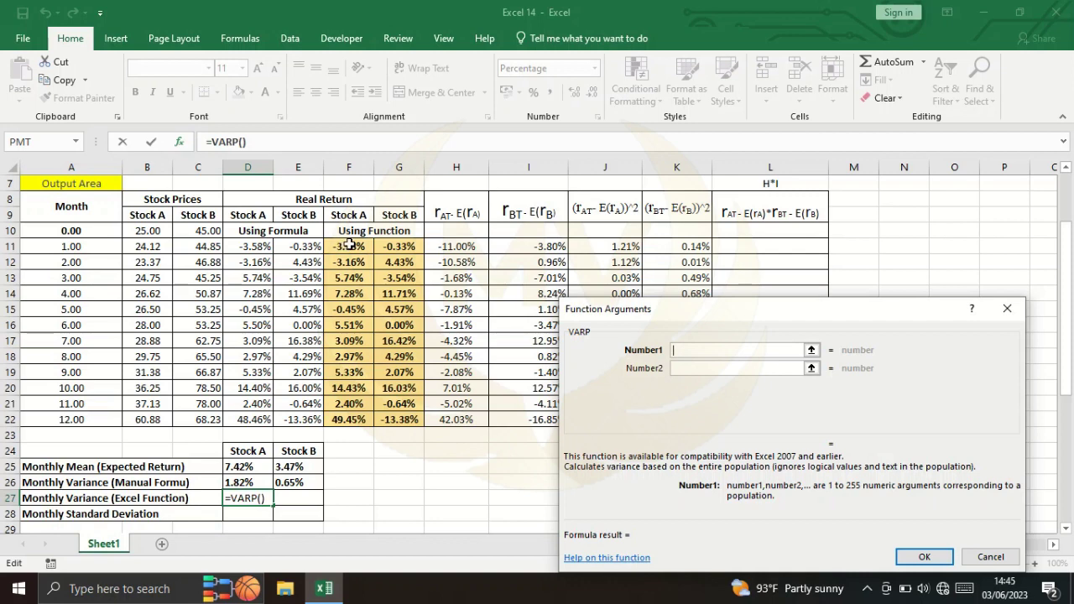
left_click_drag(349, 243, 349, 417)
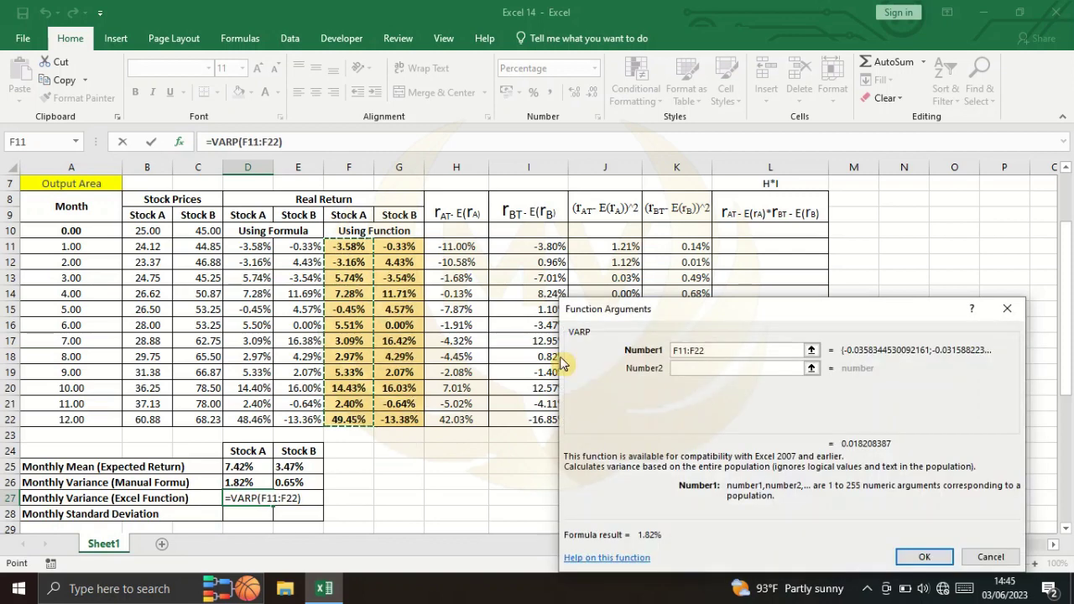
left_click(912, 558)
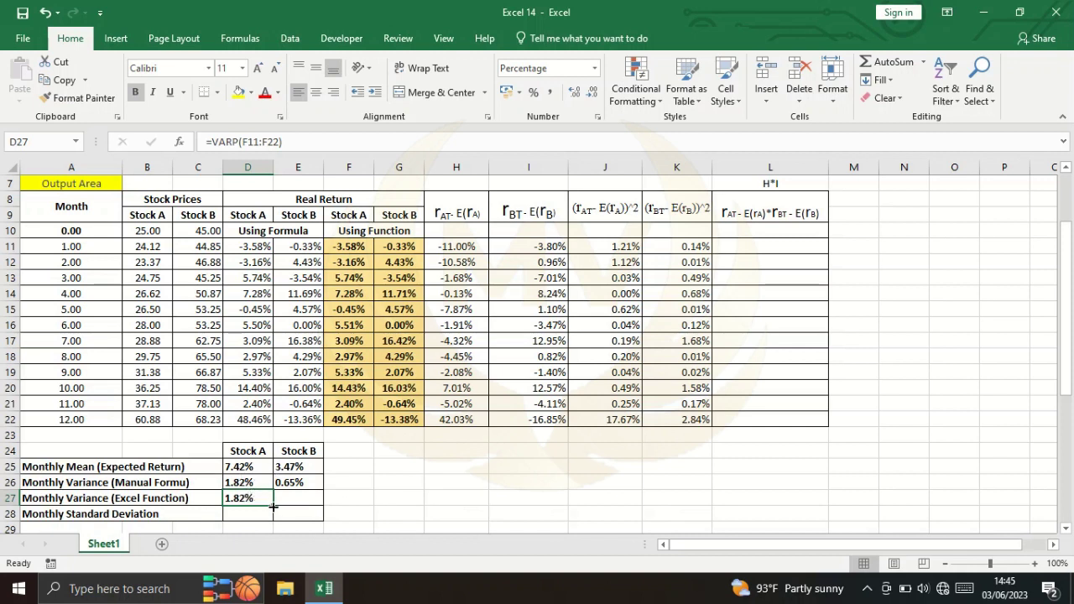
left_click_drag(273, 505, 312, 501)
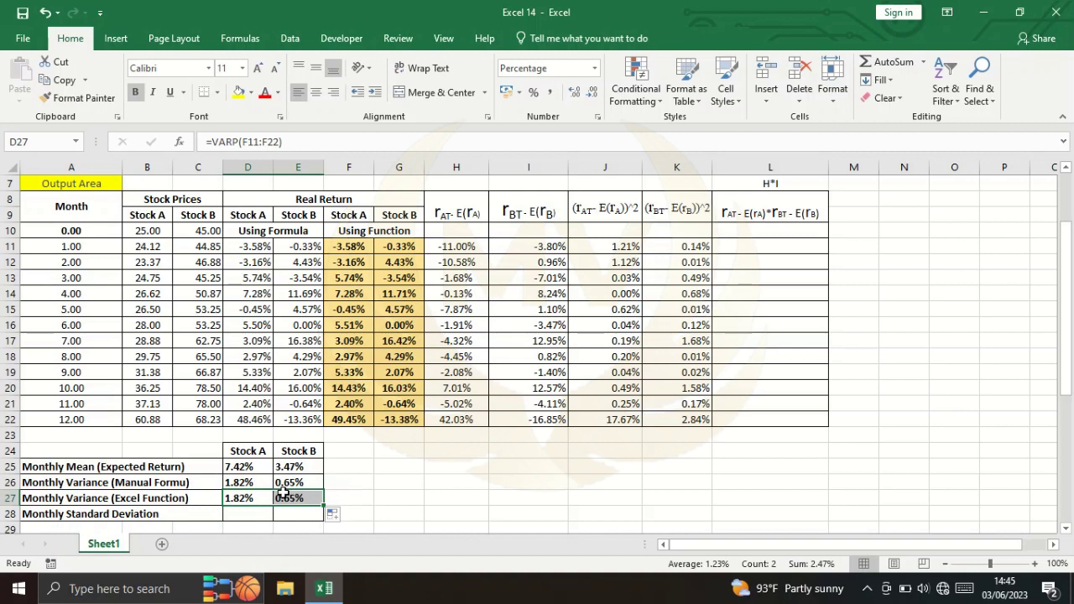
scroll(354, 470, "down", 1)
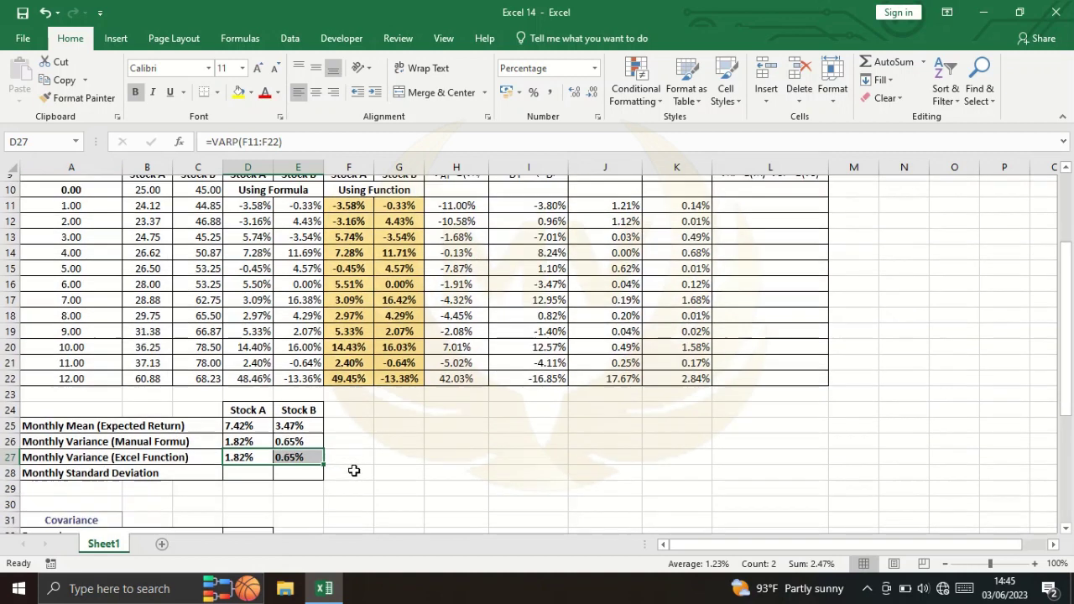
left_click(251, 467)
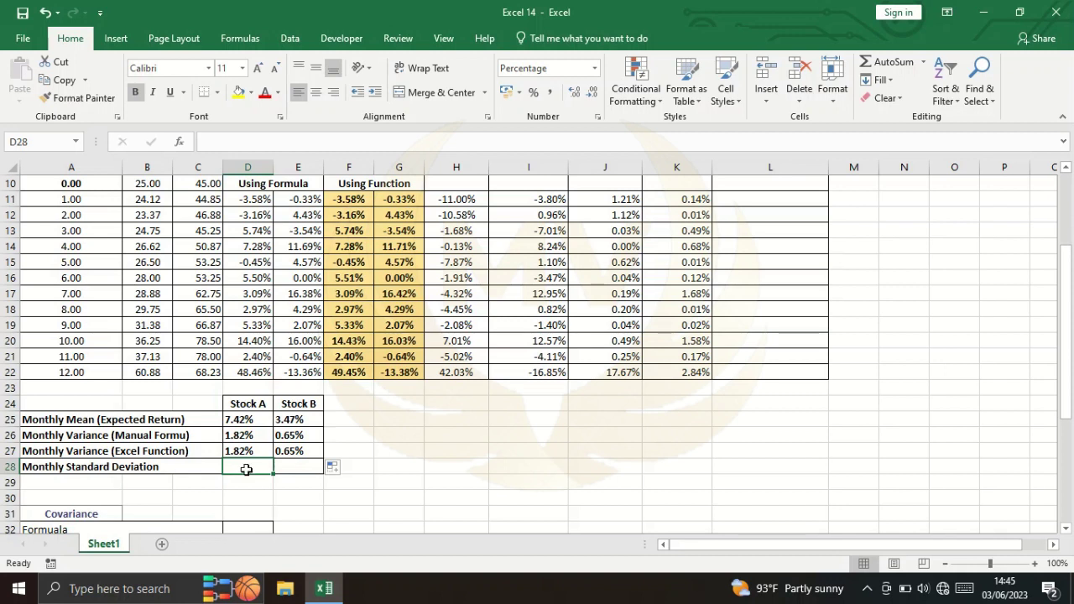
- Enter =SQRT(D27) in D28 and fill it to E28, giving 13.49% and 8.03%
type("=sq")
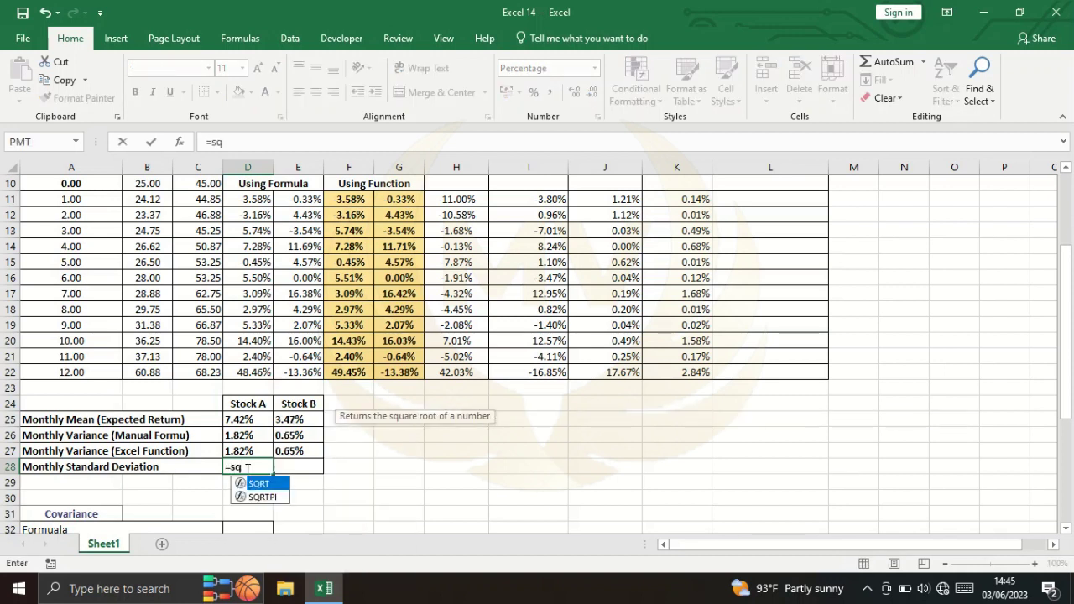
double_click(259, 485)
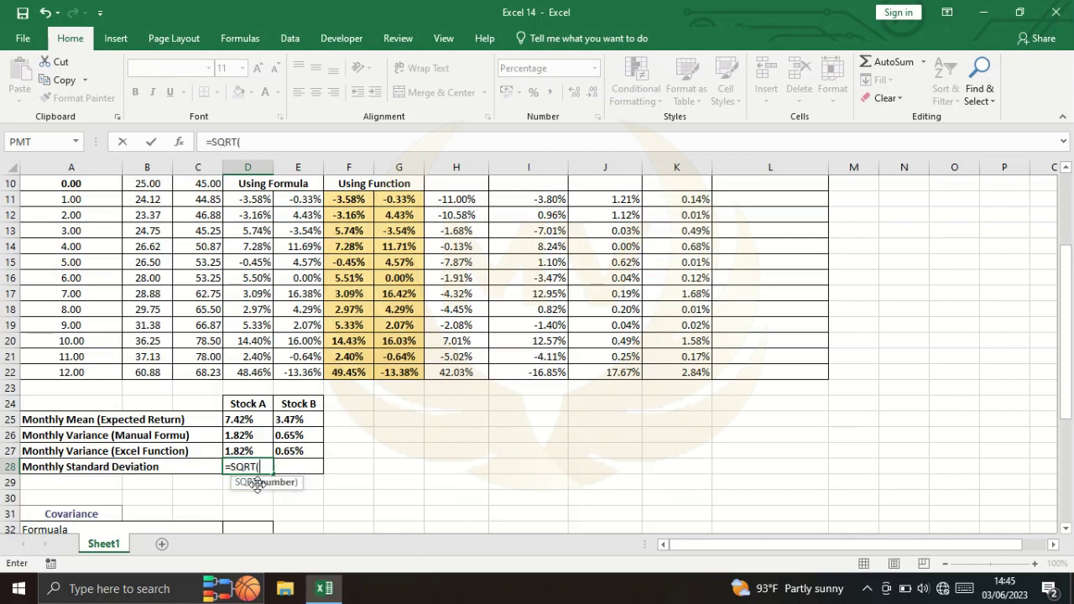
left_click(244, 452)
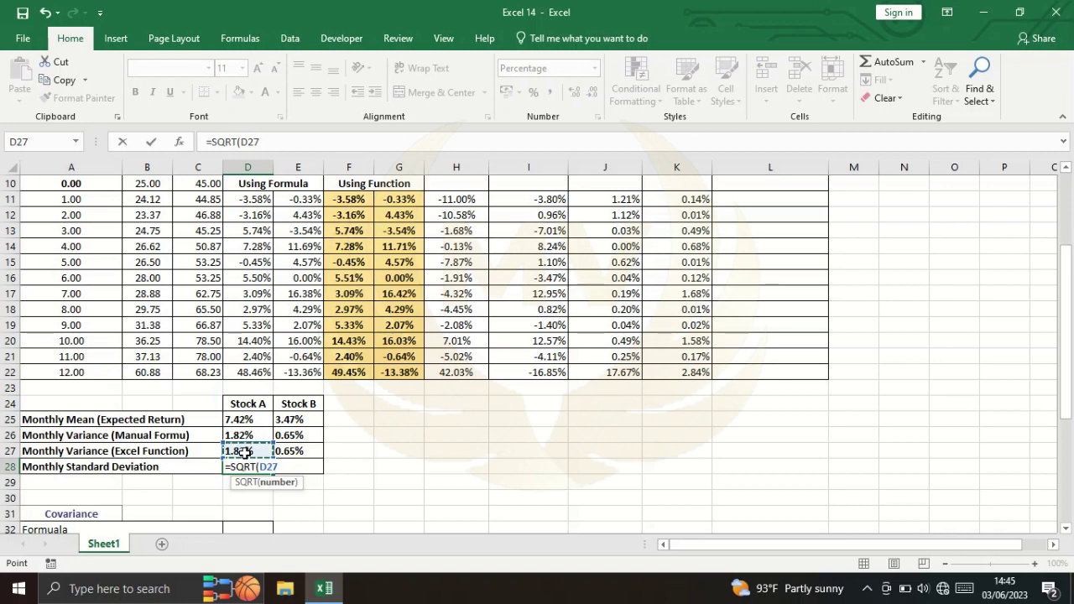
type(")")
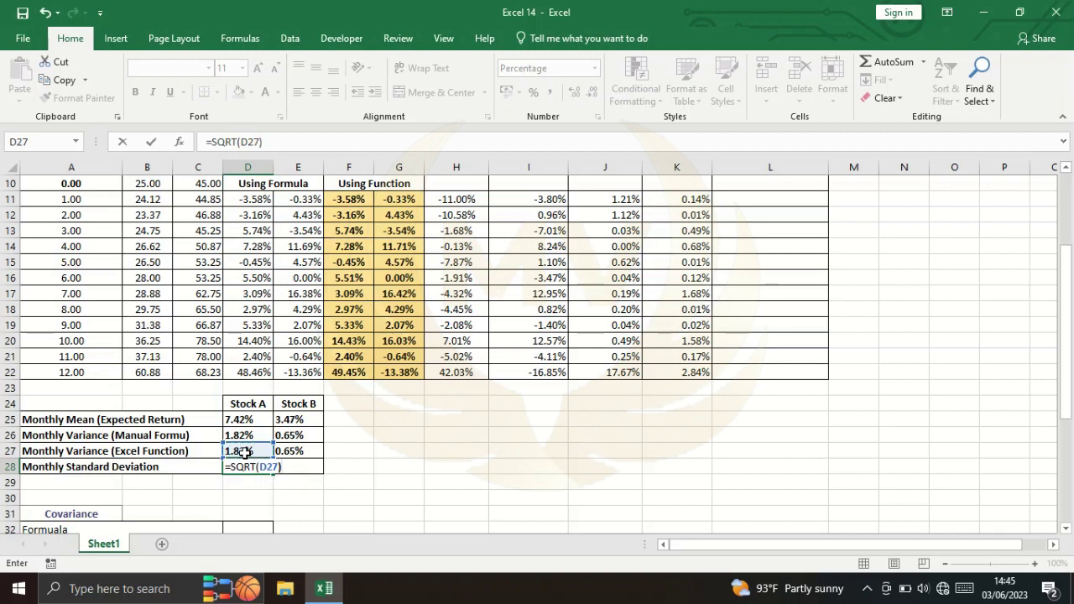
key("ctrl+Return")
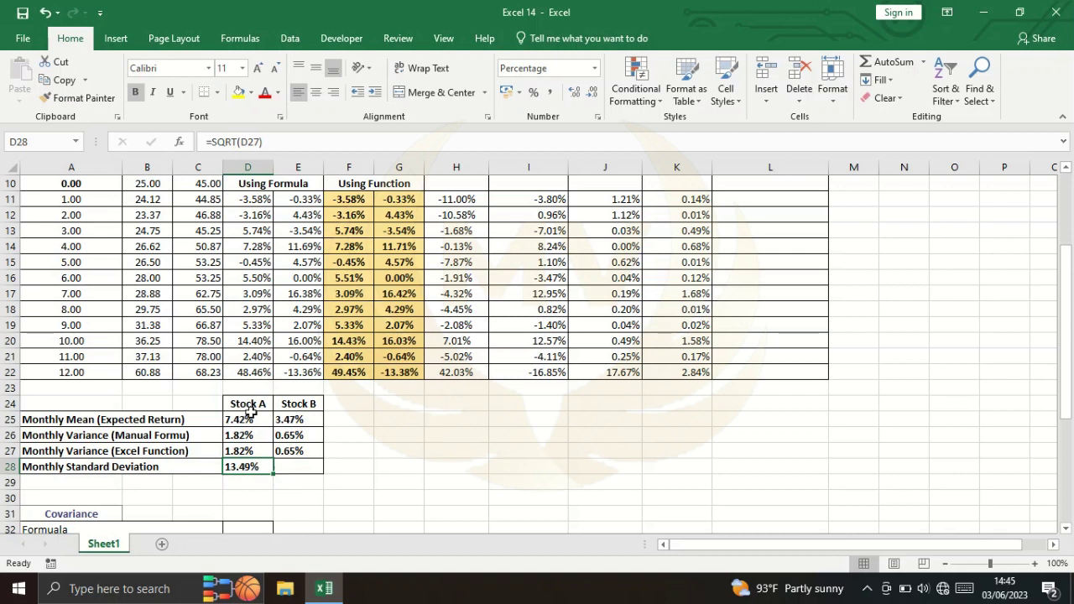
left_click_drag(273, 472, 312, 466)
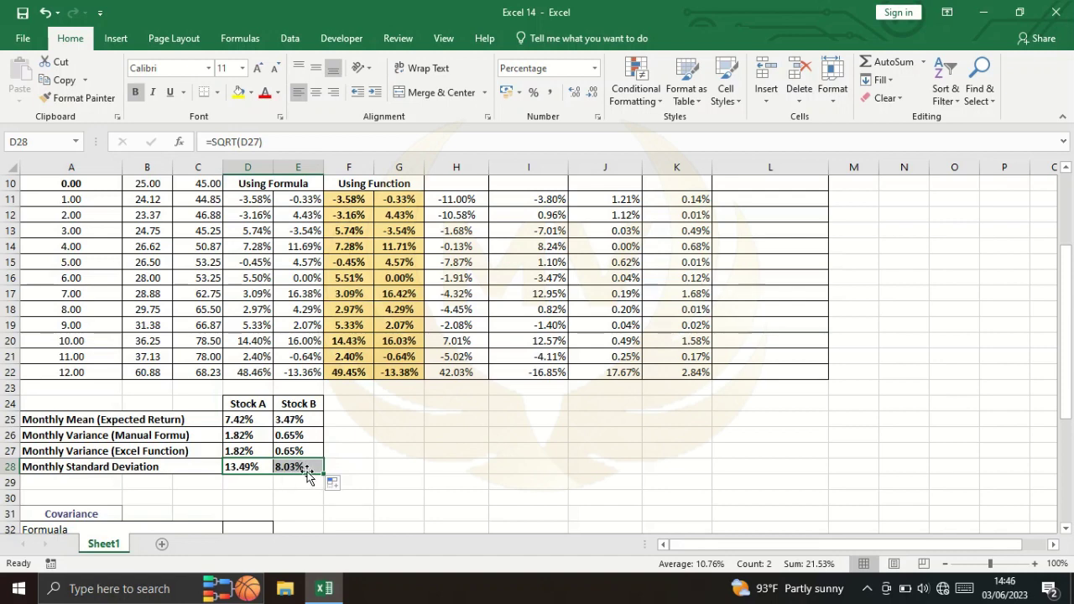
scroll(374, 457, "down", 1)
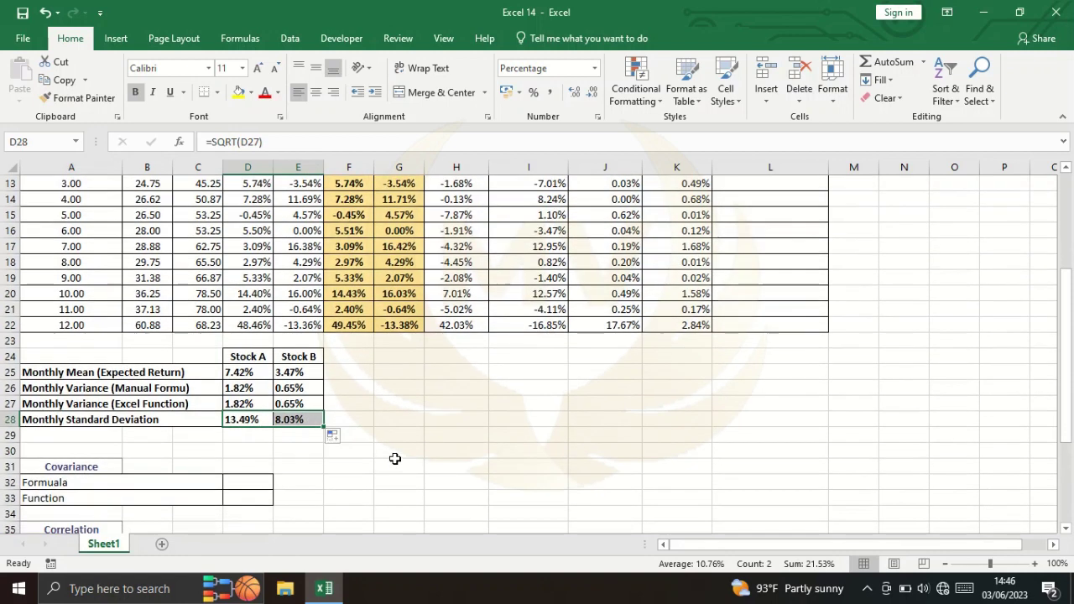
left_click(394, 467)
left_click(408, 394)
scroll(409, 397, "up", 3)
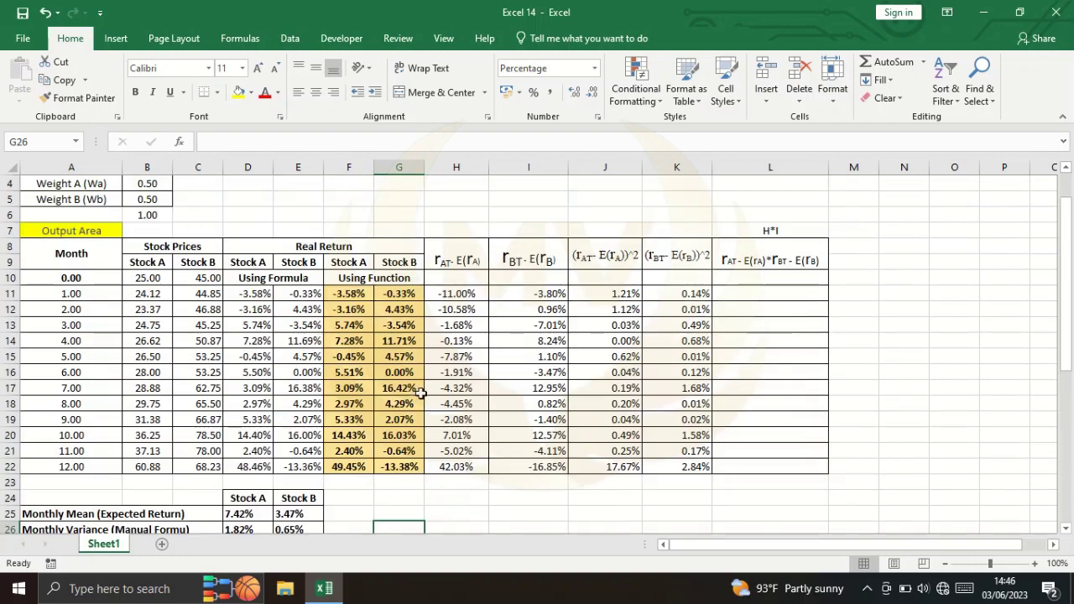
scroll(415, 395, "down", 1)
scroll(420, 393, "down", 1)
scroll(420, 393, "down", 2)
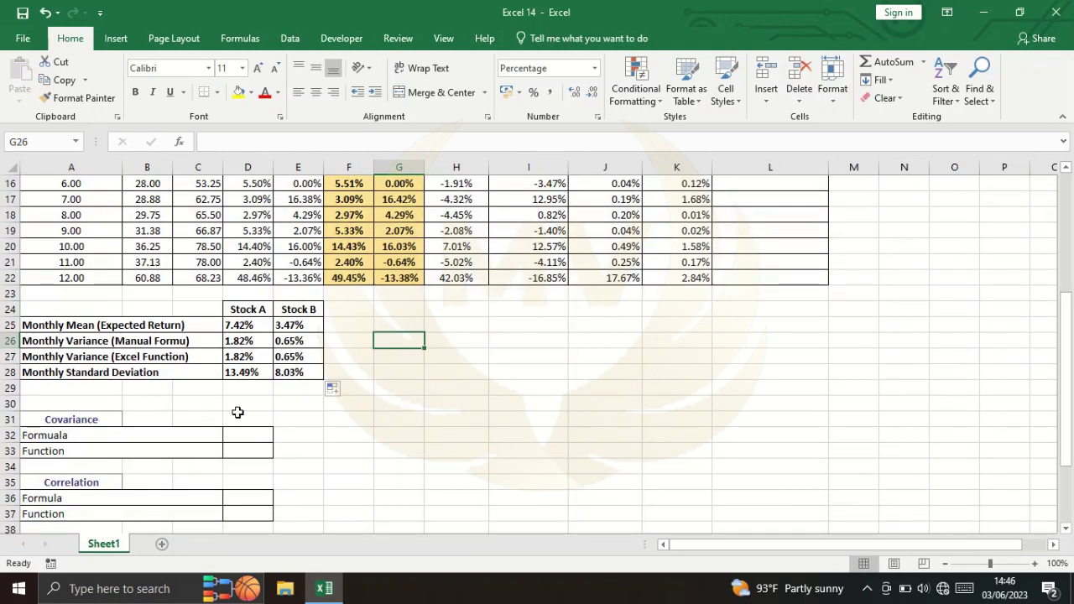
left_click(347, 432)
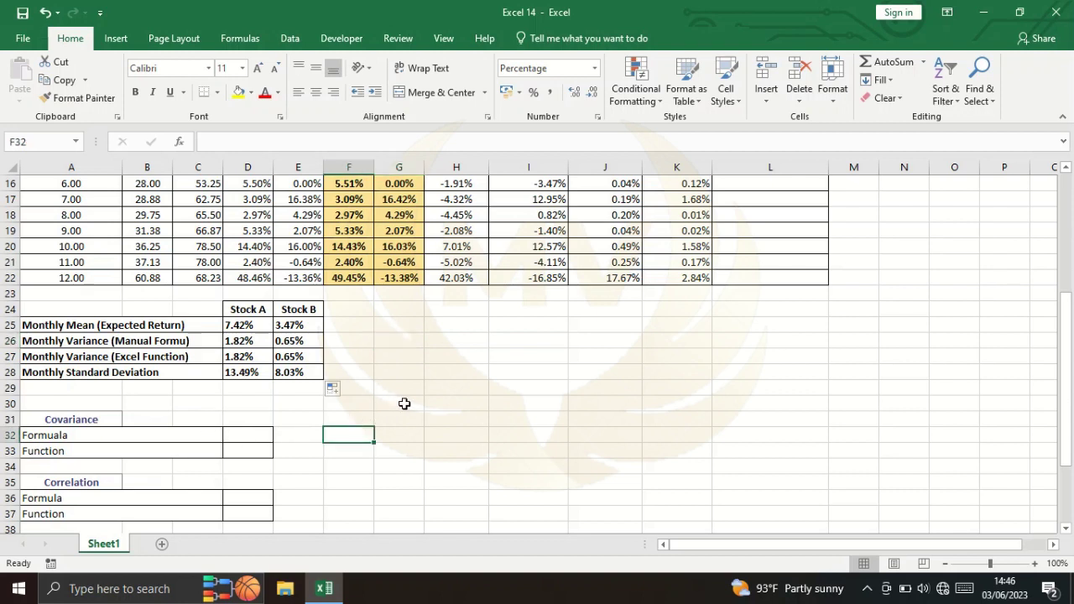
scroll(283, 445, "up", 1)
left_click(256, 481)
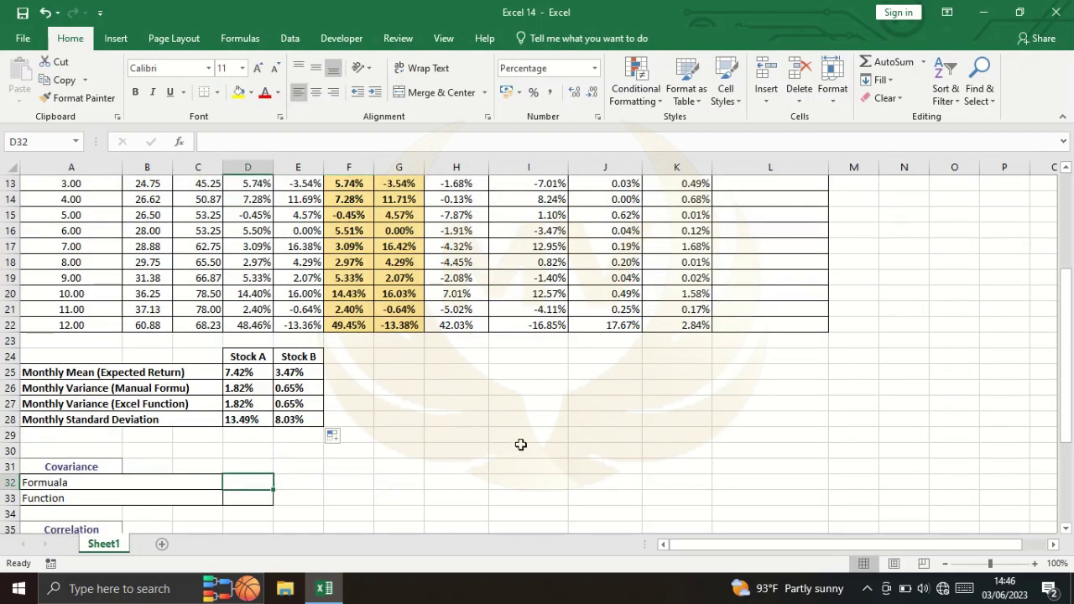
scroll(662, 382, "up", 1)
scroll(789, 269, "up", 2)
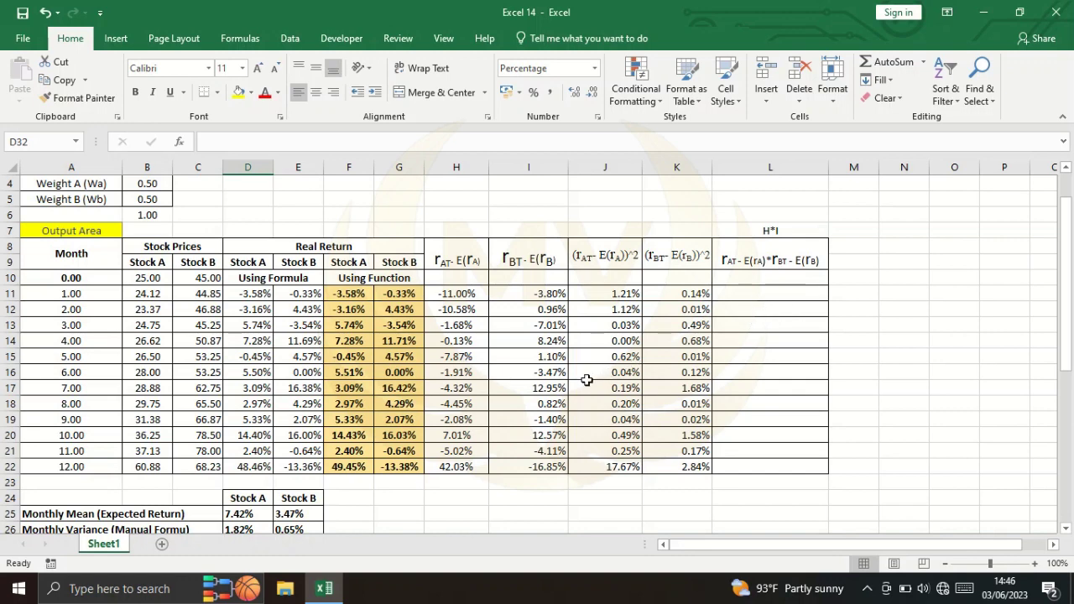
scroll(412, 427, "down", 2)
scroll(307, 445, "down", 1)
scroll(211, 453, "down", 1)
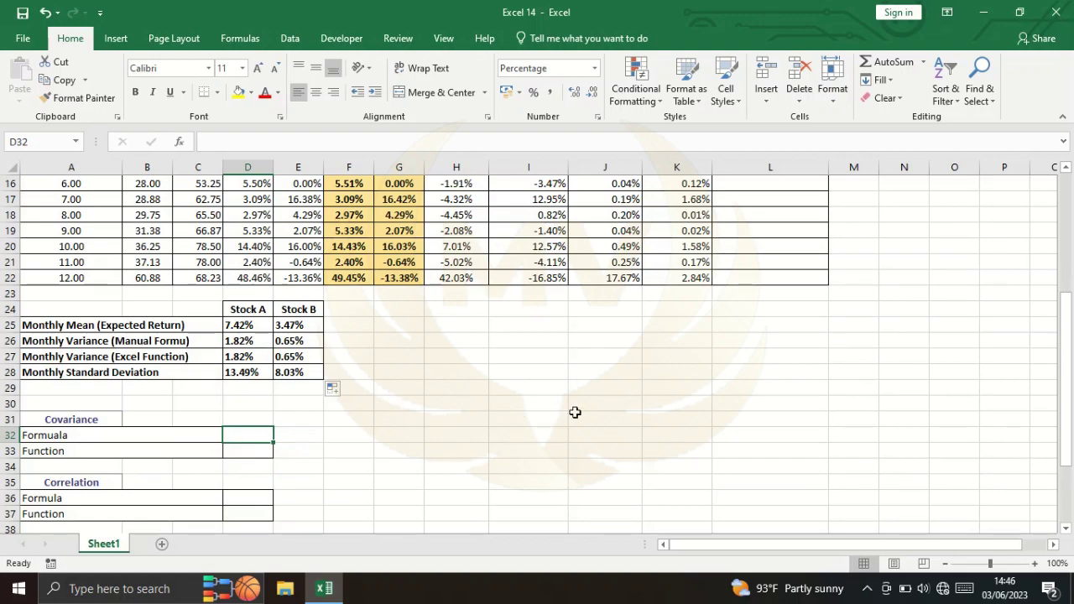
scroll(577, 413, "up", 2)
scroll(635, 405, "up", 1)
scroll(635, 405, "up", 1)
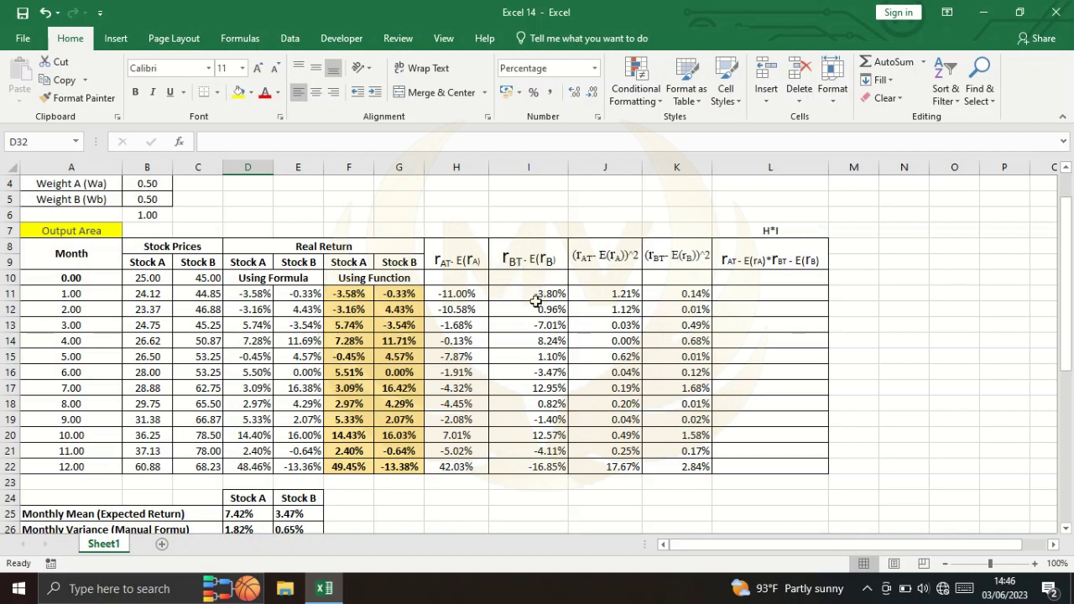
- Enter =H11*I11 in L11 to multiply the Stock A and Stock B deviations
left_click(734, 291)
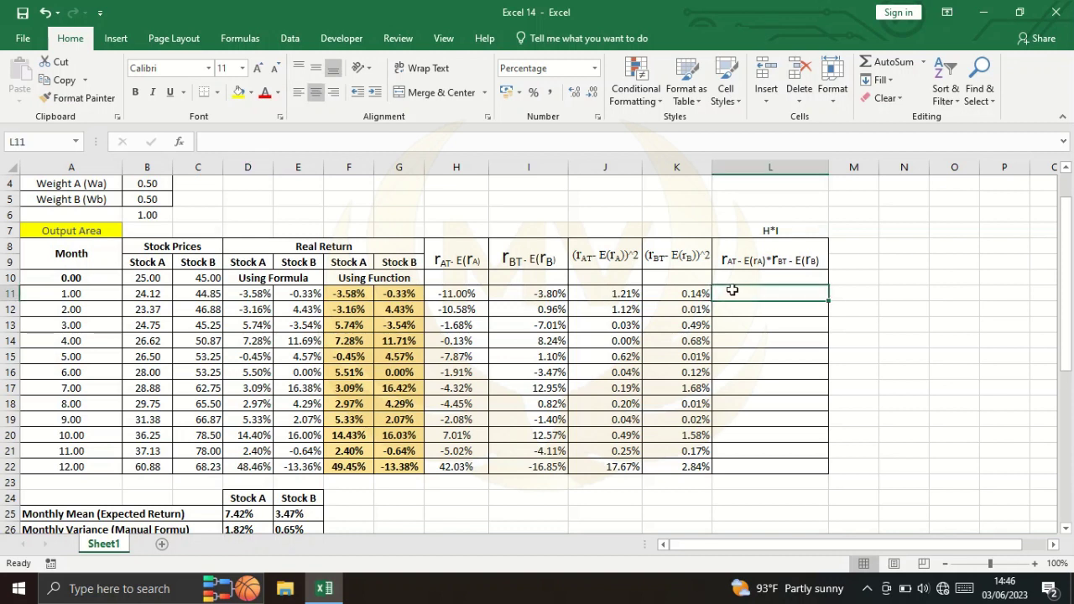
type("=")
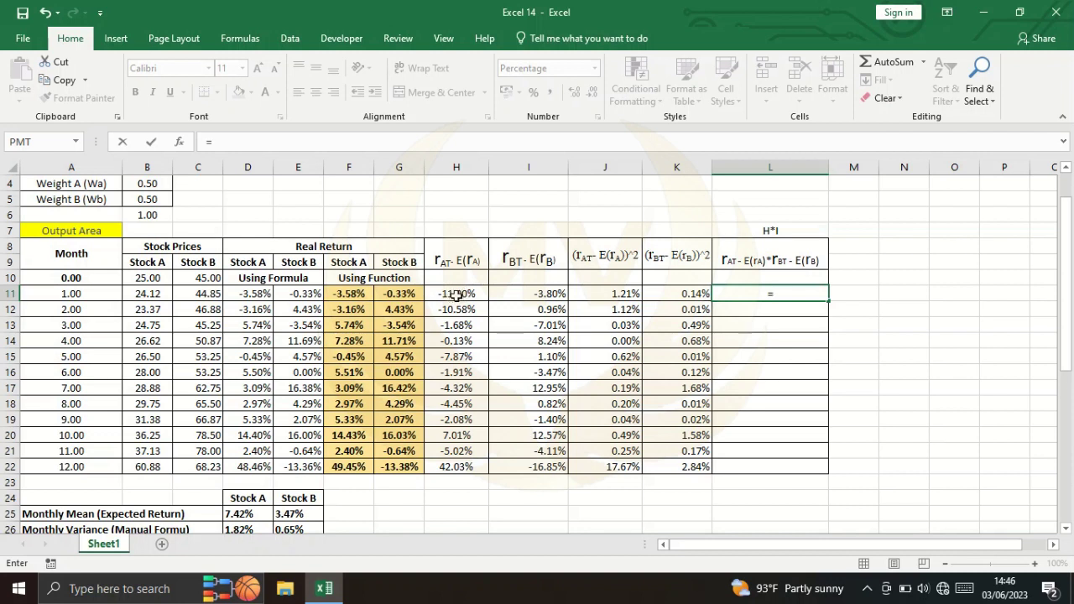
left_click(457, 294)
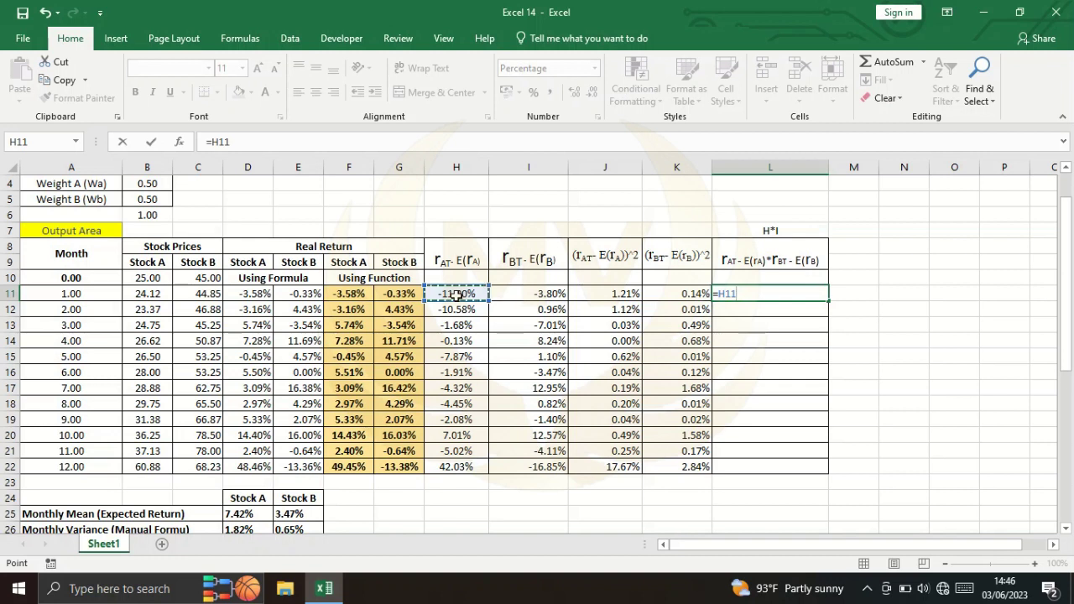
type("*")
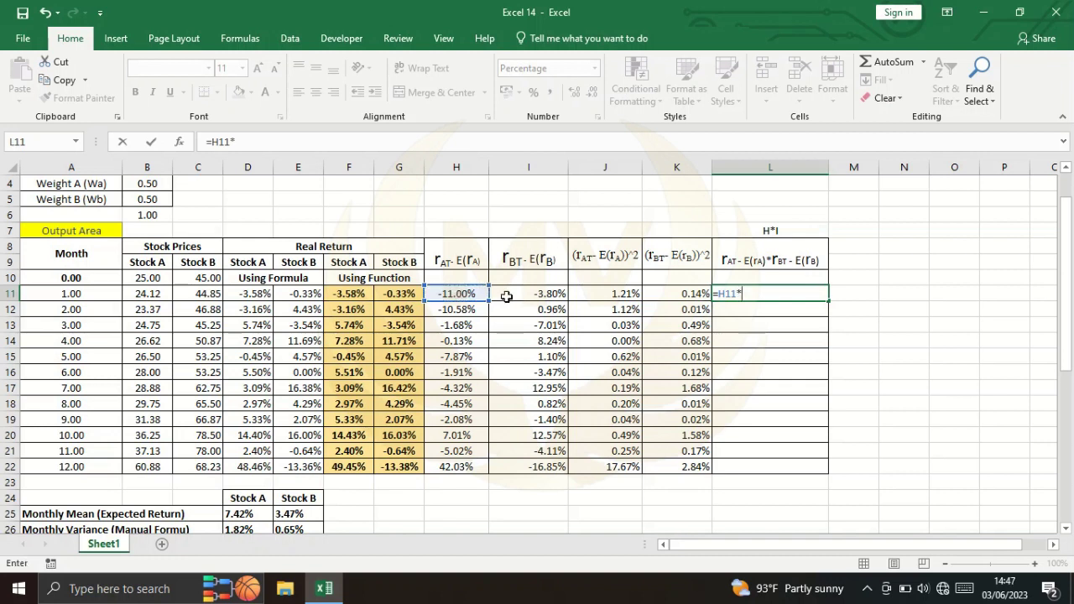
left_click(513, 295)
key("ctrl+Return")
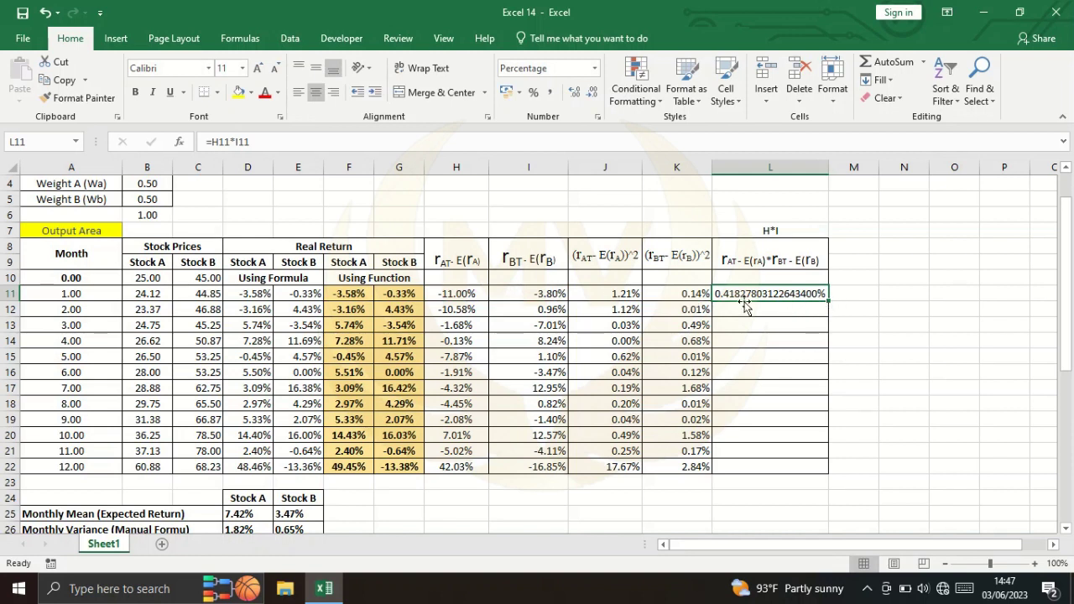
- Format L11 to show two decimal places
left_click(593, 98)
left_click(594, 97)
left_click(593, 97)
left_click(593, 98)
left_click(593, 97)
left_click(594, 98)
double_click(594, 95)
double_click(594, 95)
double_click(591, 95)
double_click(587, 94)
left_click(575, 92)
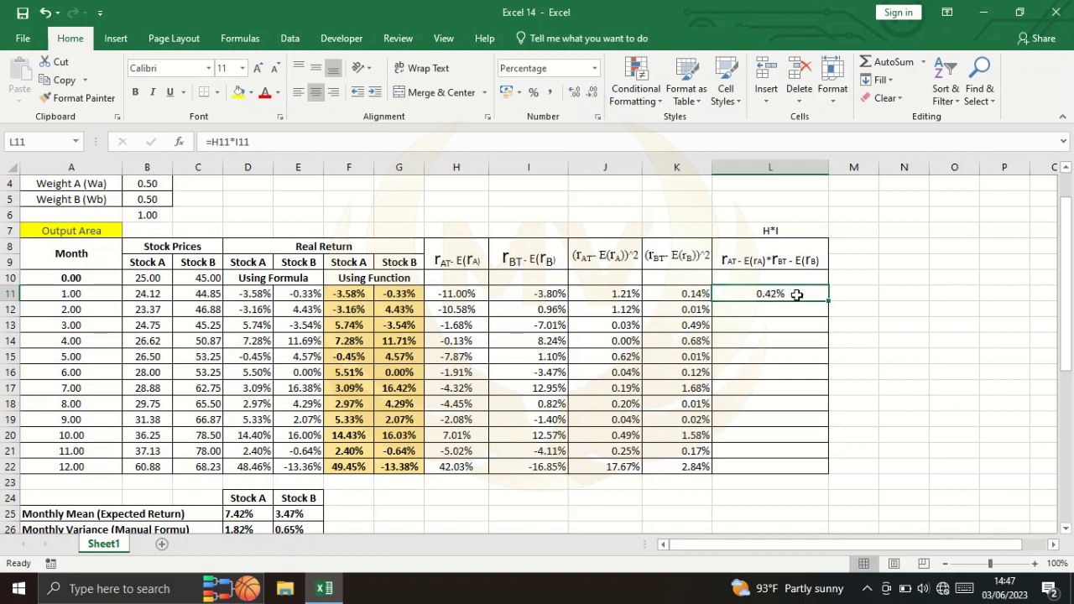
- Fill the L11 product formula down through L22
left_click_drag(829, 301, 819, 471)
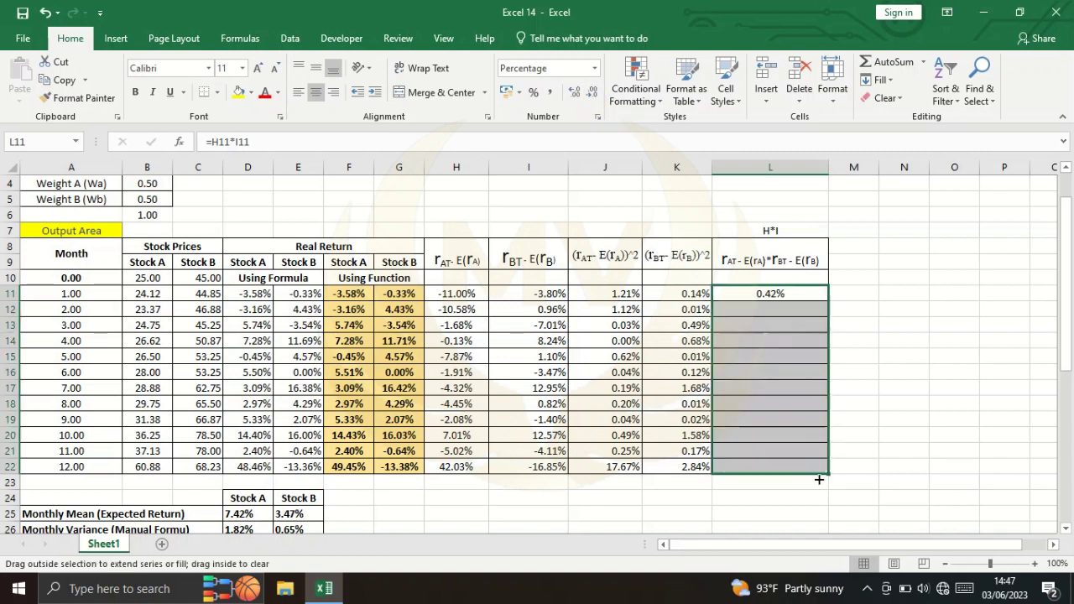
scroll(826, 404, "down", 1)
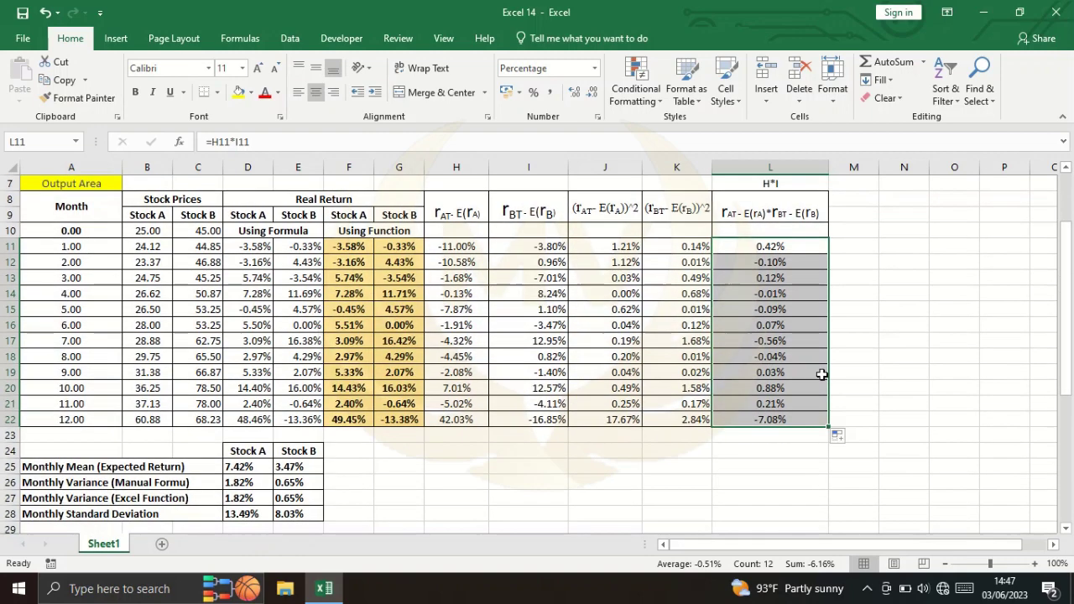
left_click(795, 435)
scroll(607, 439, "down", 2)
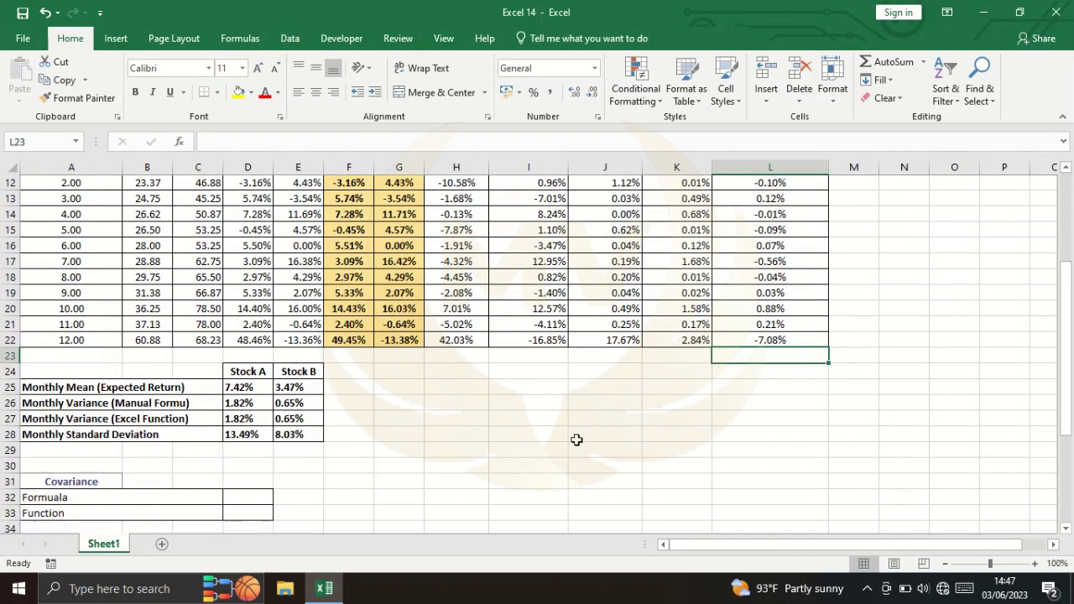
scroll(333, 434, "down", 1)
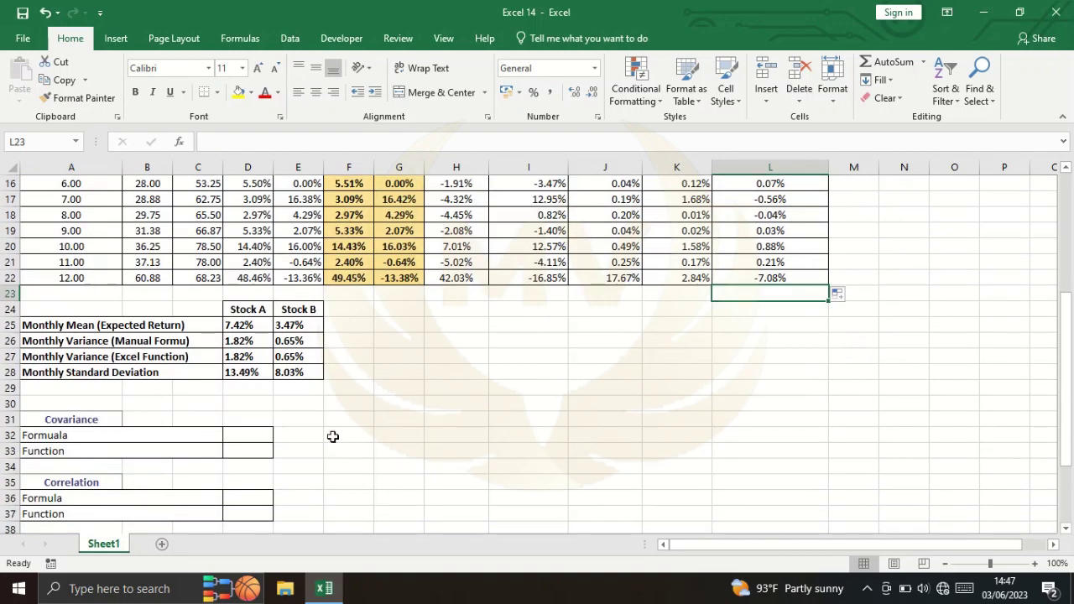
left_click(243, 437)
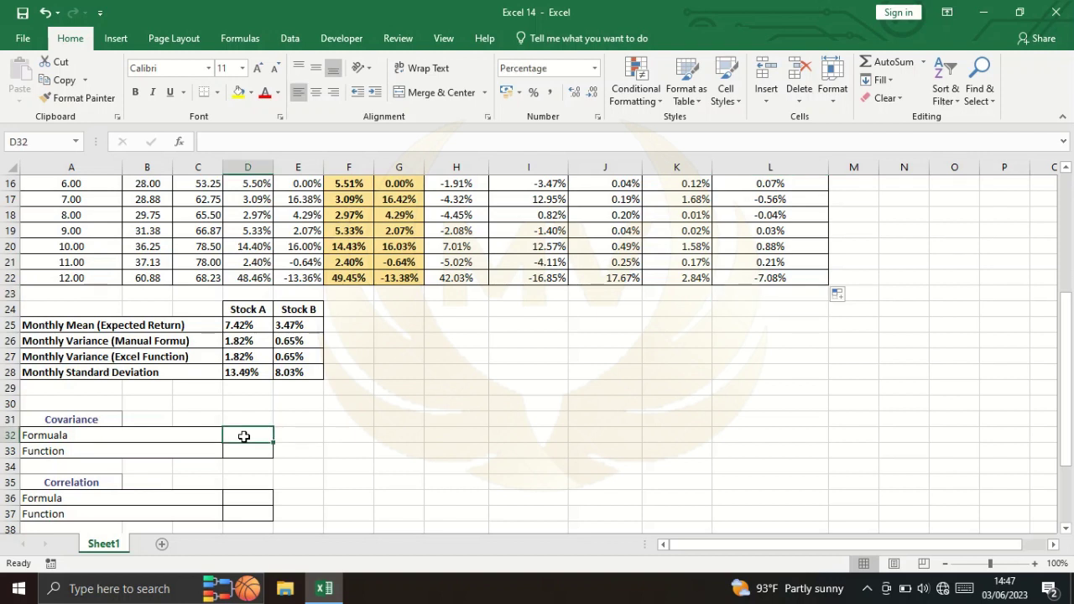
- Enter =AVERAGE(L11:L22) in D32 for a -0.51% covariance, then begin =COVAR in D33
type("=")
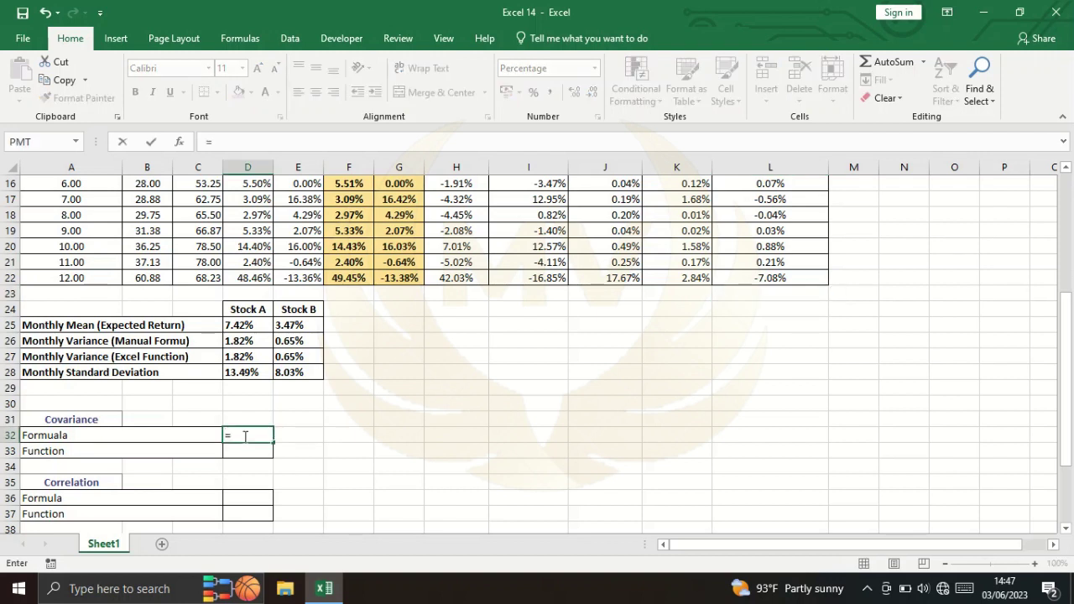
type("ave")
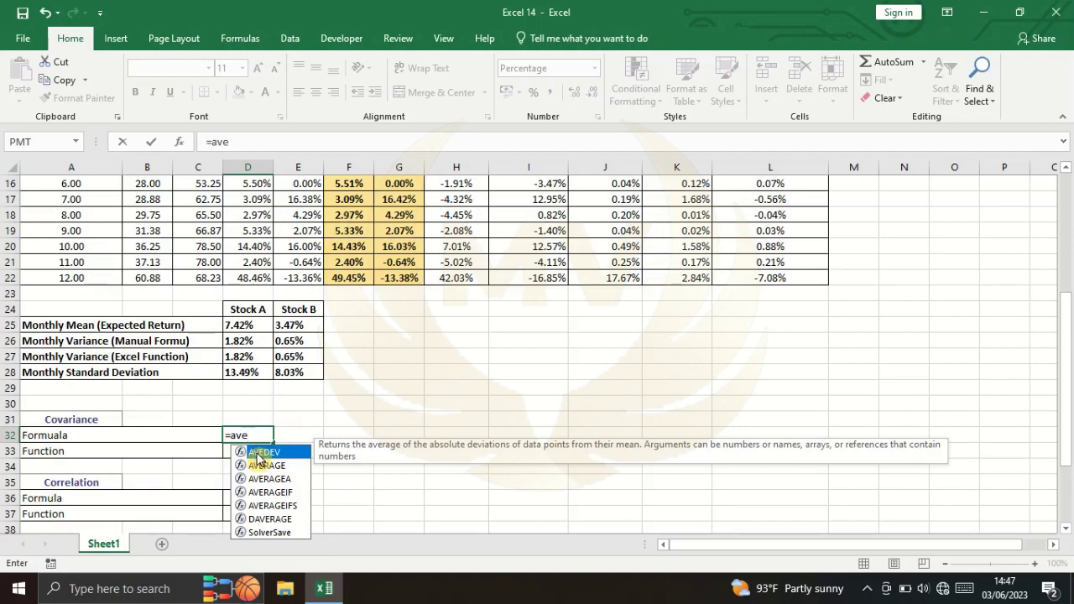
double_click(269, 466)
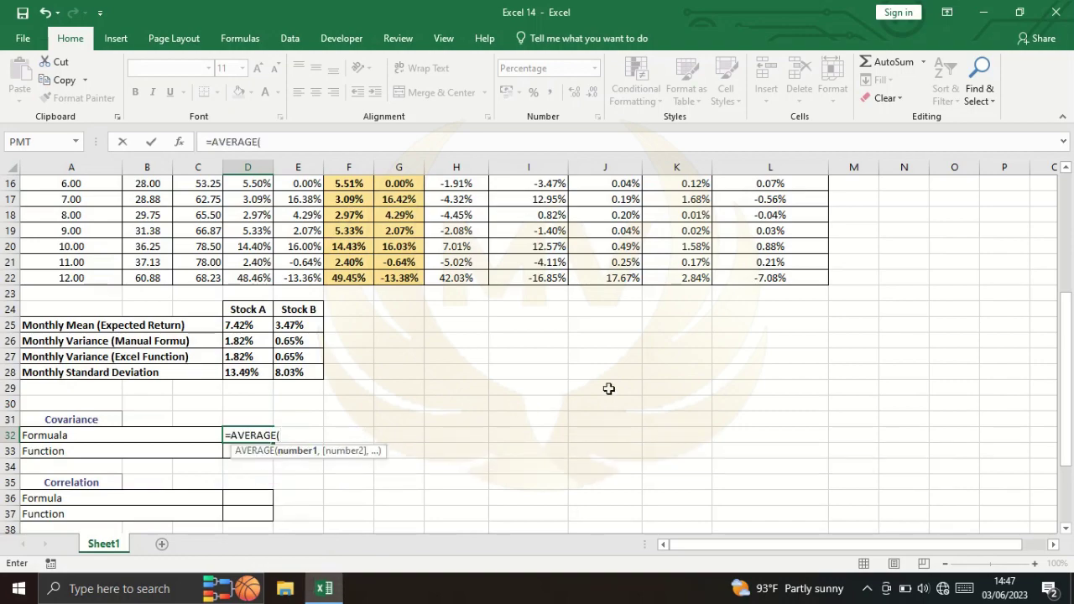
scroll(785, 348, "up", 4)
scroll(785, 348, "down", 1)
scroll(784, 348, "down", 1)
scroll(776, 281, "down", 1)
left_click_drag(743, 246, 761, 416)
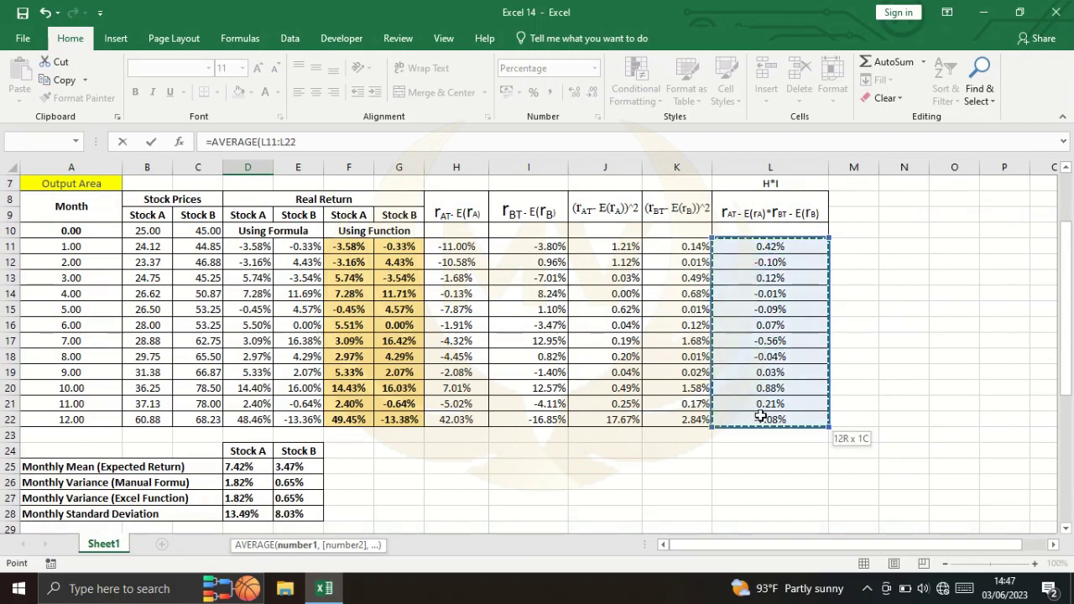
scroll(461, 436, "down", 1)
scroll(455, 434, "down", 2)
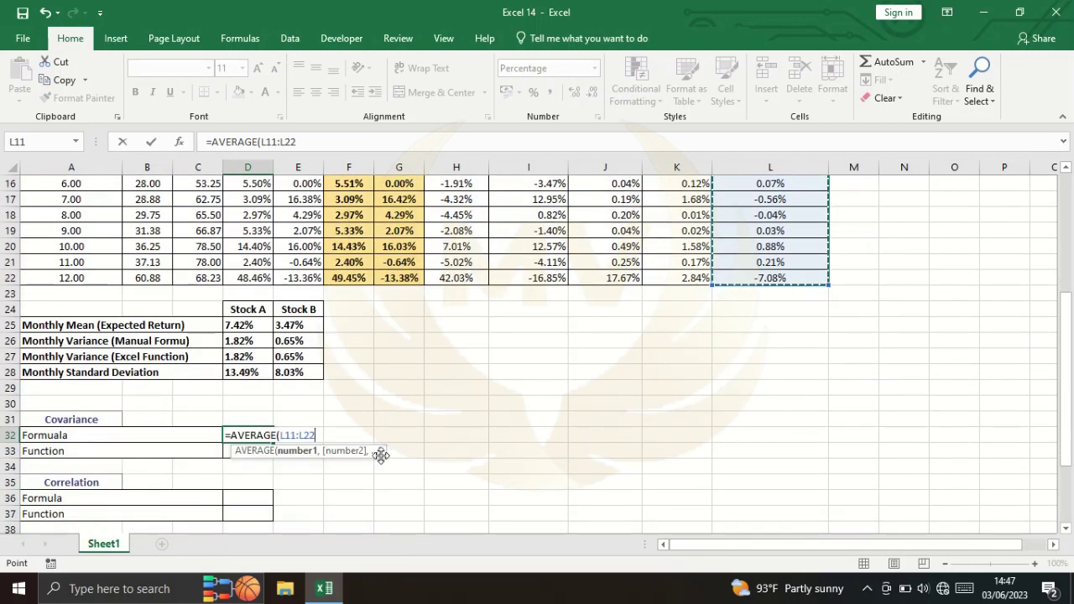
key("ctrl+Return")
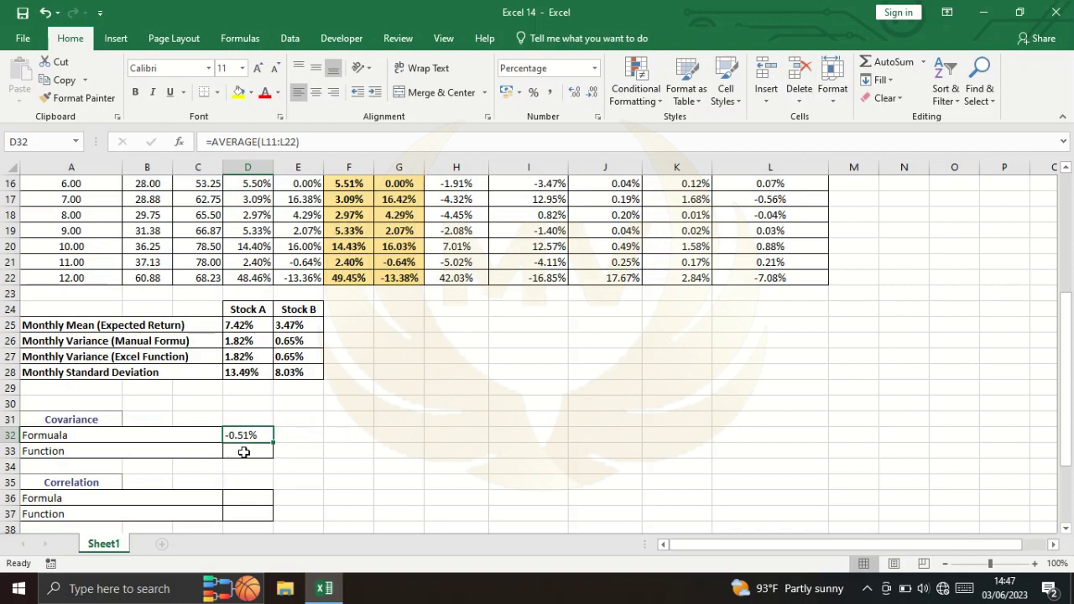
left_click(243, 451)
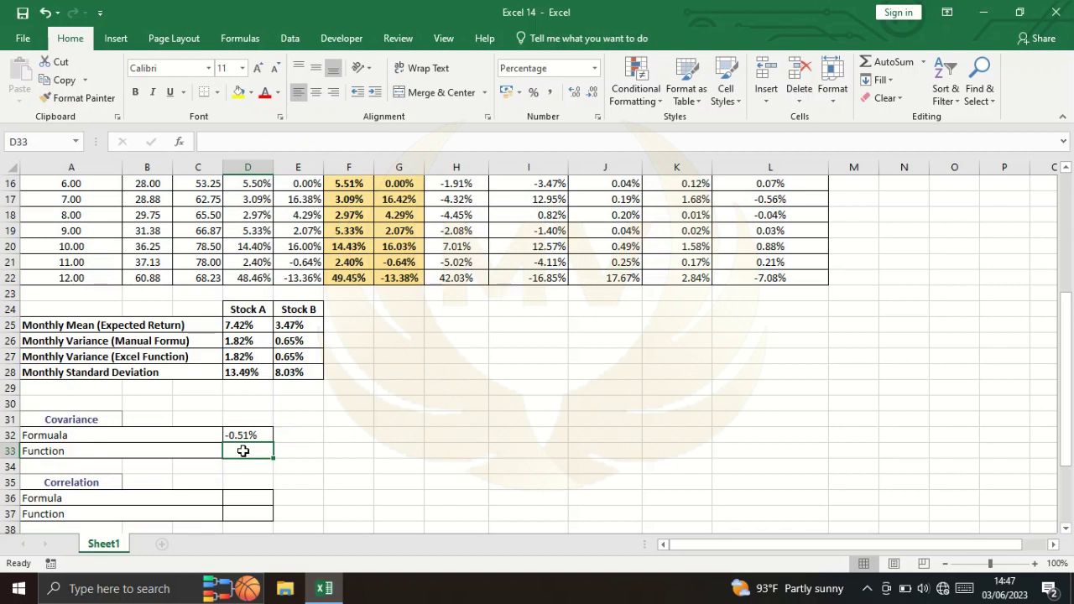
type("=")
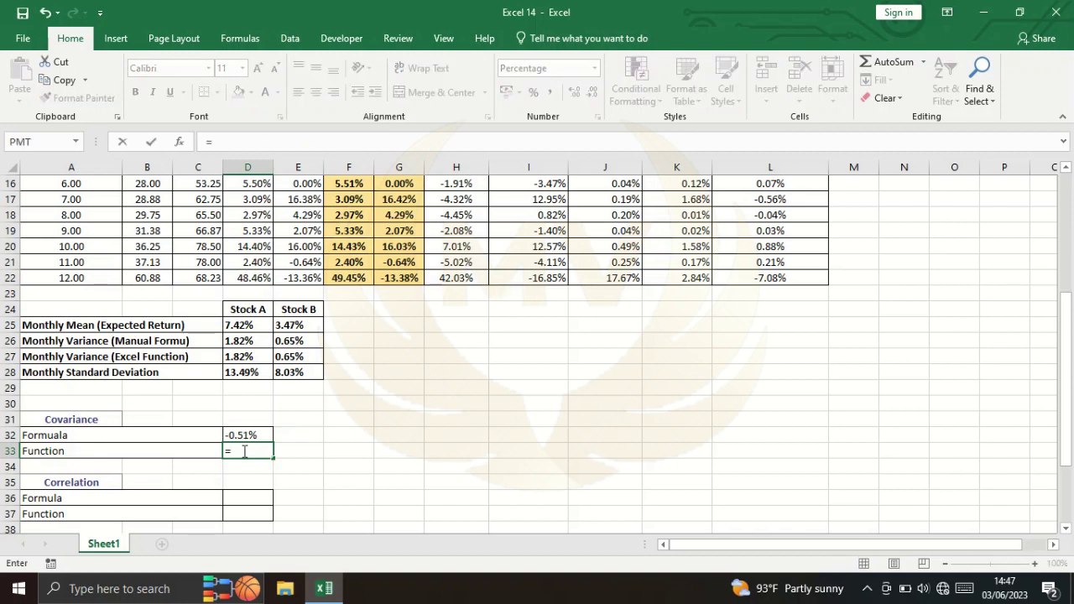
type("cov")
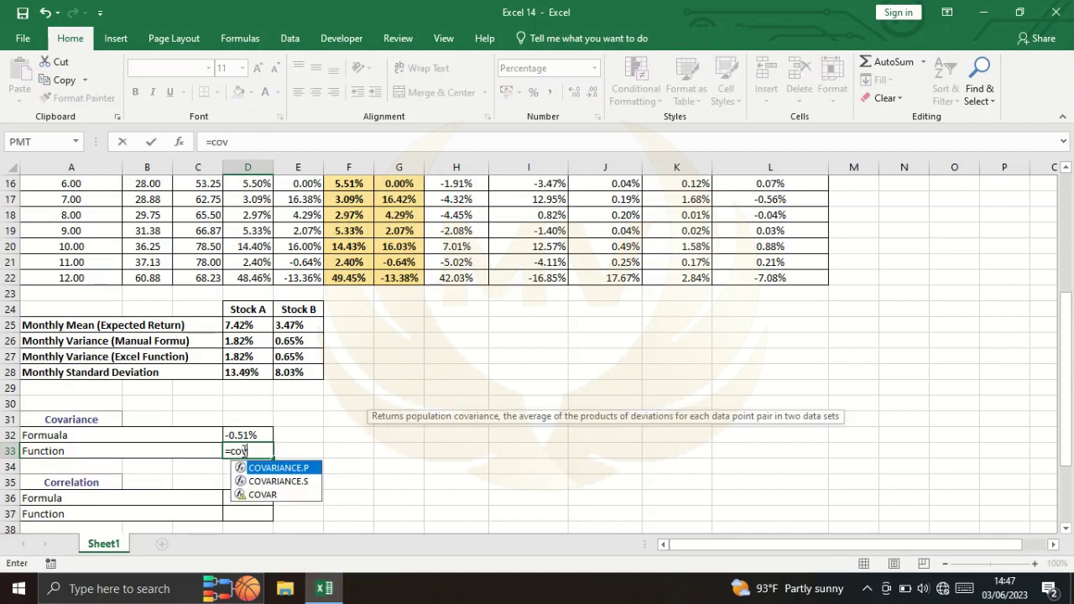
- Insert the COVAR function in D33 and bring up its Function Arguments
double_click(264, 495)
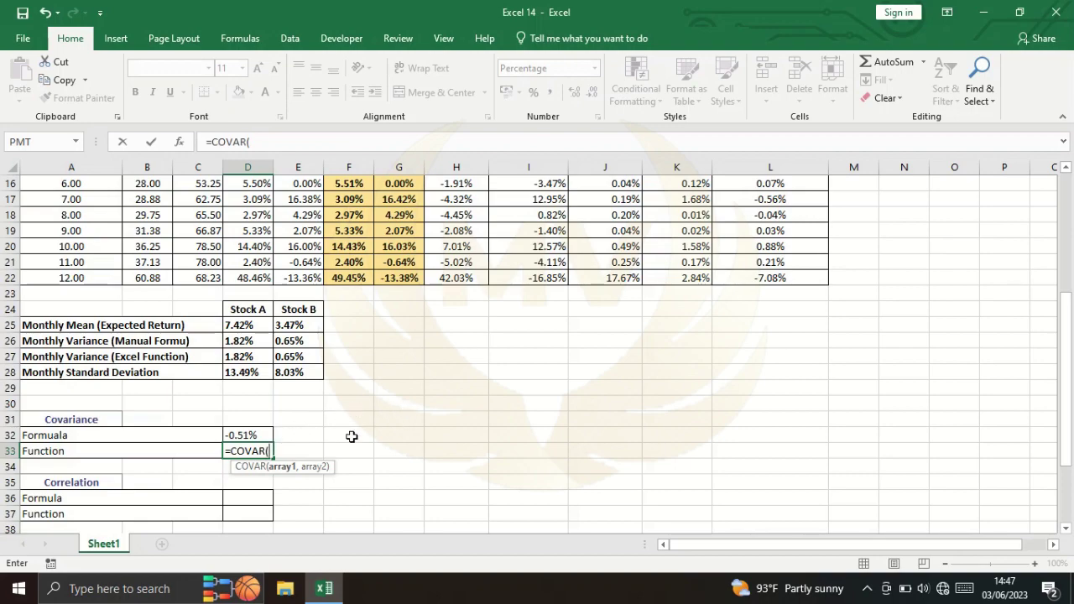
scroll(361, 429, "up", 1)
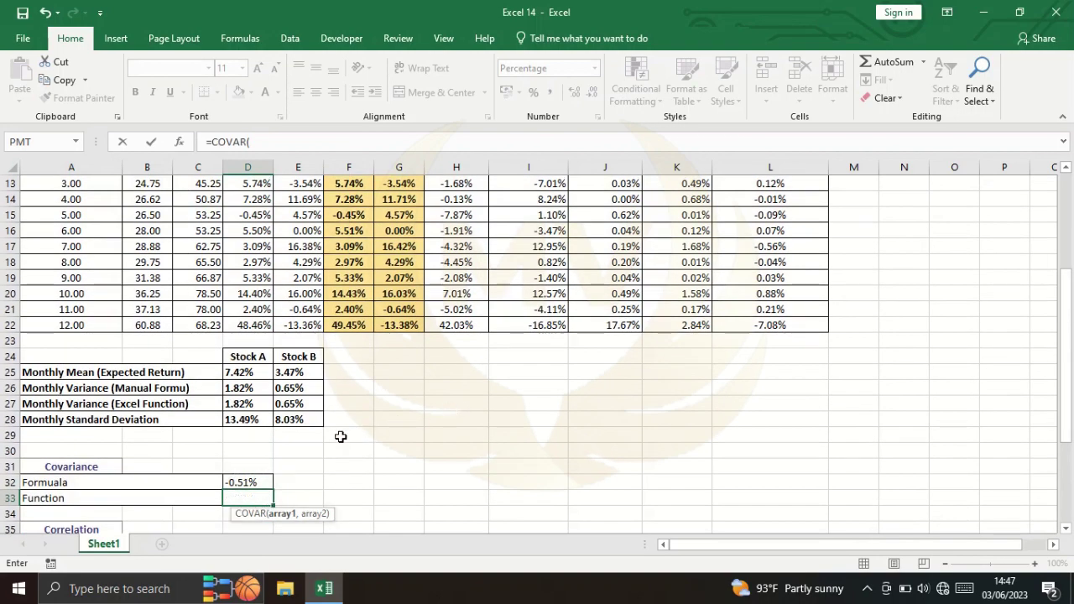
scroll(340, 436, "down", 1)
scroll(349, 433, "up", 2)
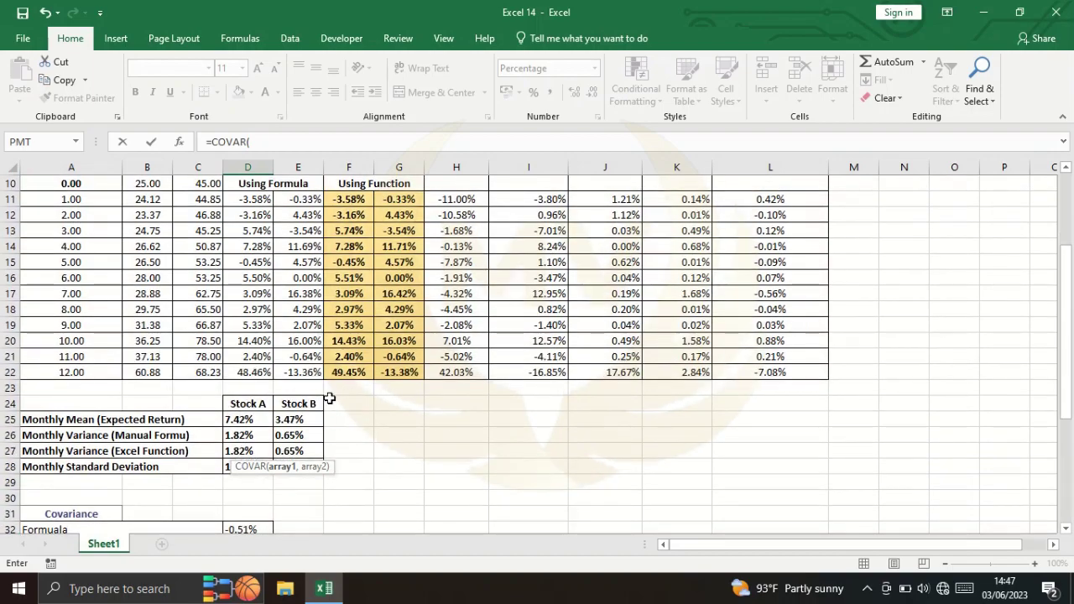
left_click(181, 147)
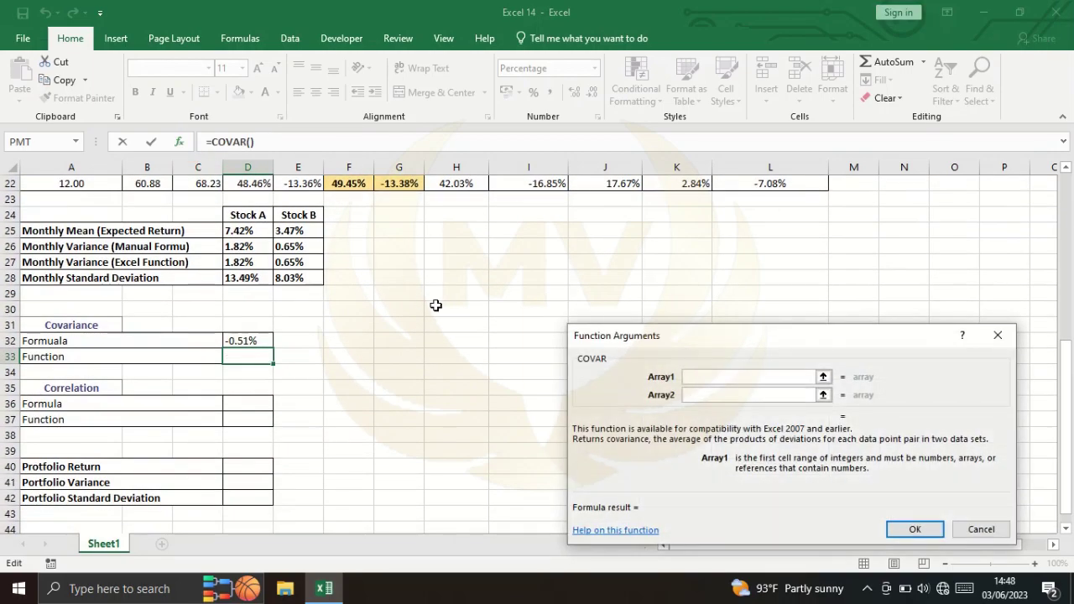
scroll(436, 304, "up", 3)
scroll(470, 315, "up", 4)
scroll(487, 322, "down", 1)
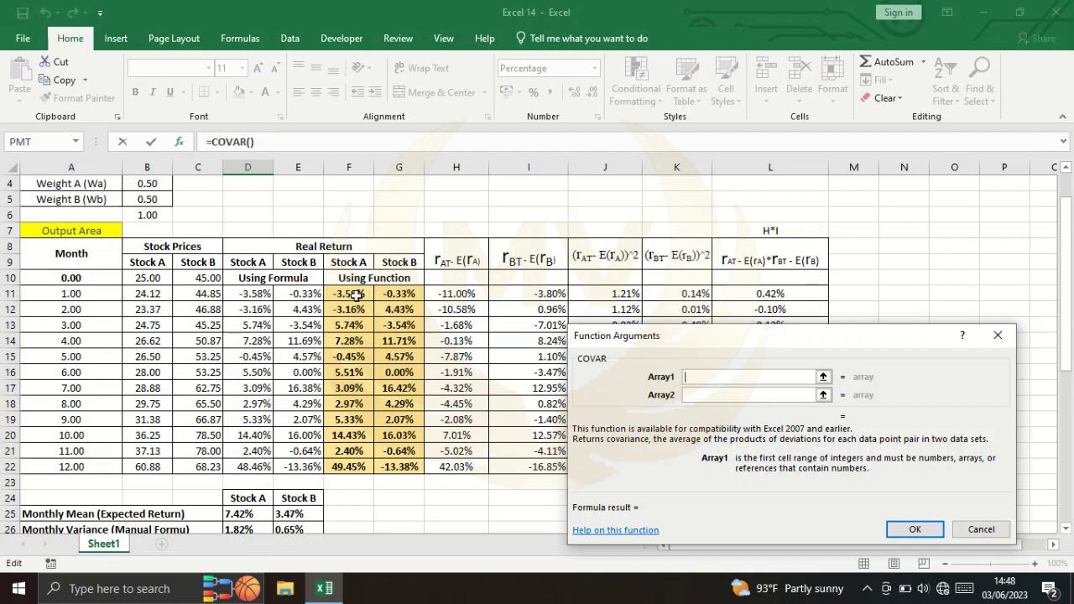
- Set COVAR's arrays to F11:F22 and G11:G22, giving -0.51%
left_click_drag(355, 295, 353, 466)
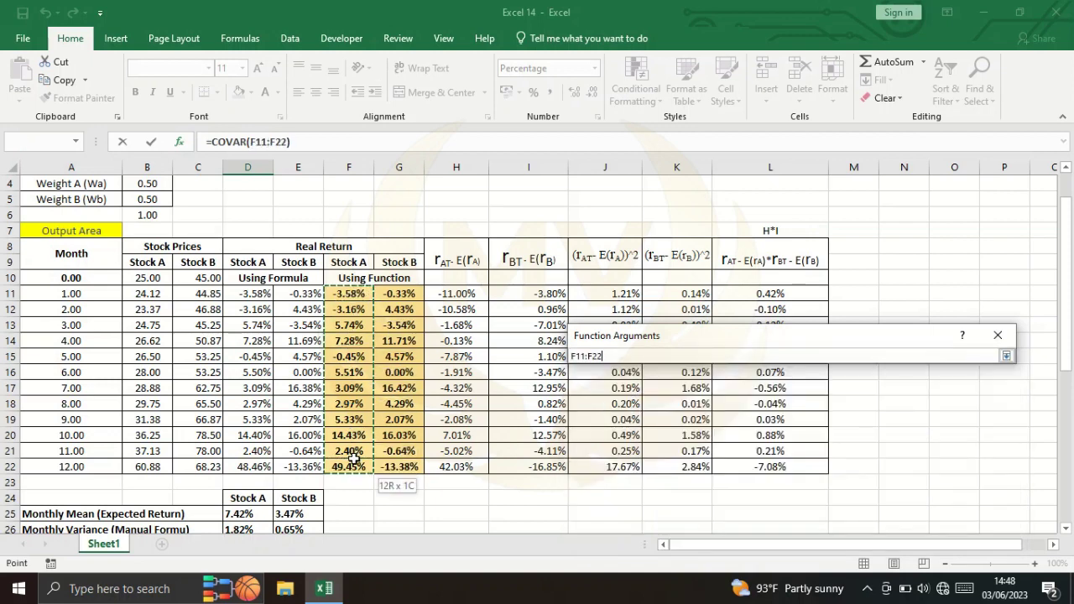
left_click(696, 394)
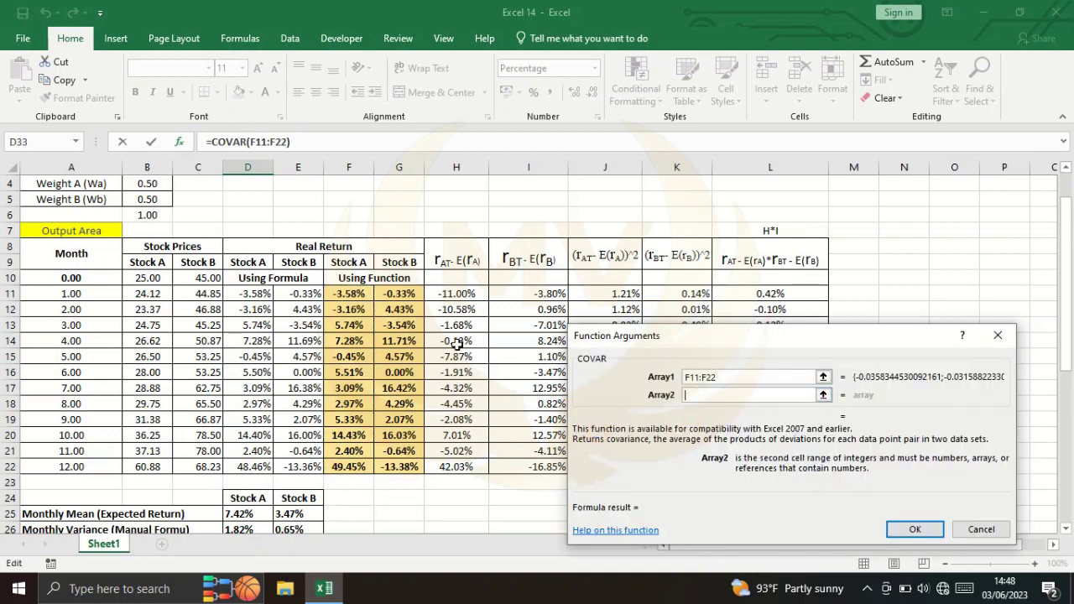
left_click_drag(391, 295, 398, 462)
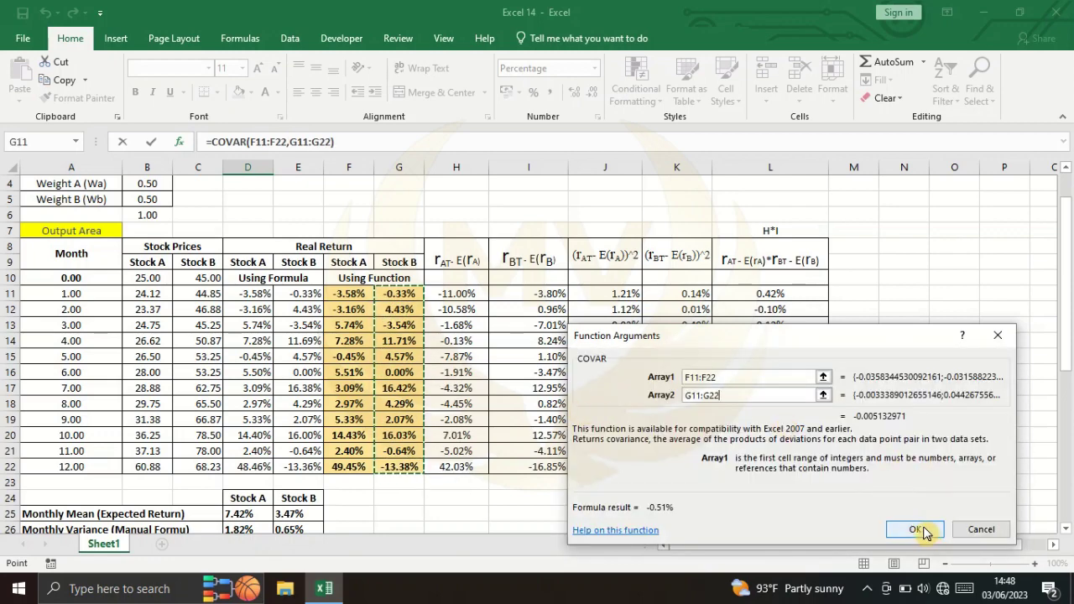
left_click(922, 526)
scroll(607, 438, "down", 3)
scroll(394, 421, "down", 2)
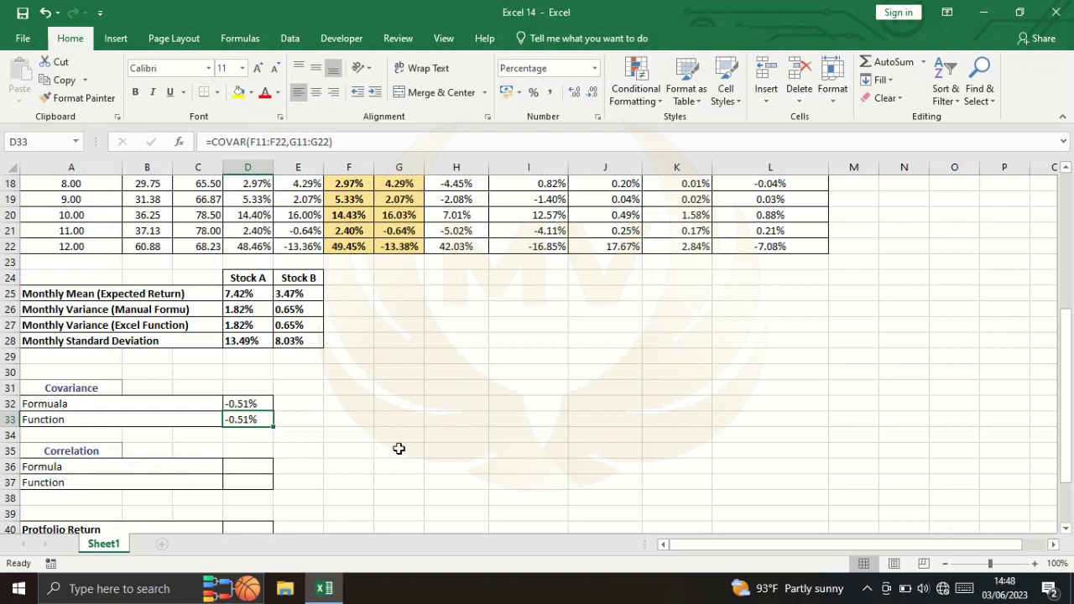
scroll(396, 449, "down", 1)
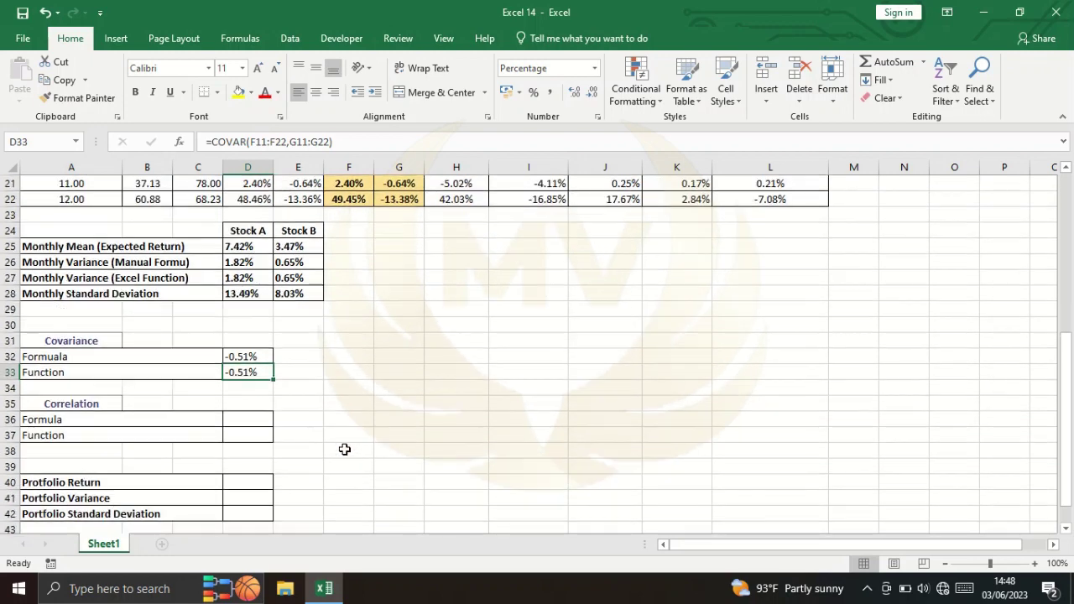
- Enter =D33/(D28*E28) in D36, giving a correlation of -0.47
left_click(247, 421)
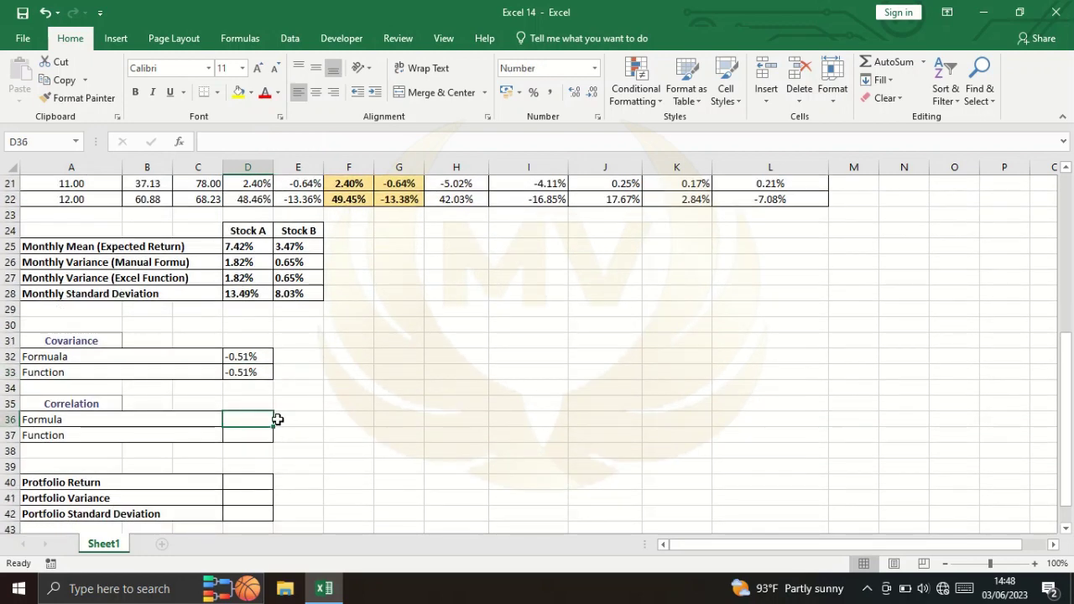
type("=")
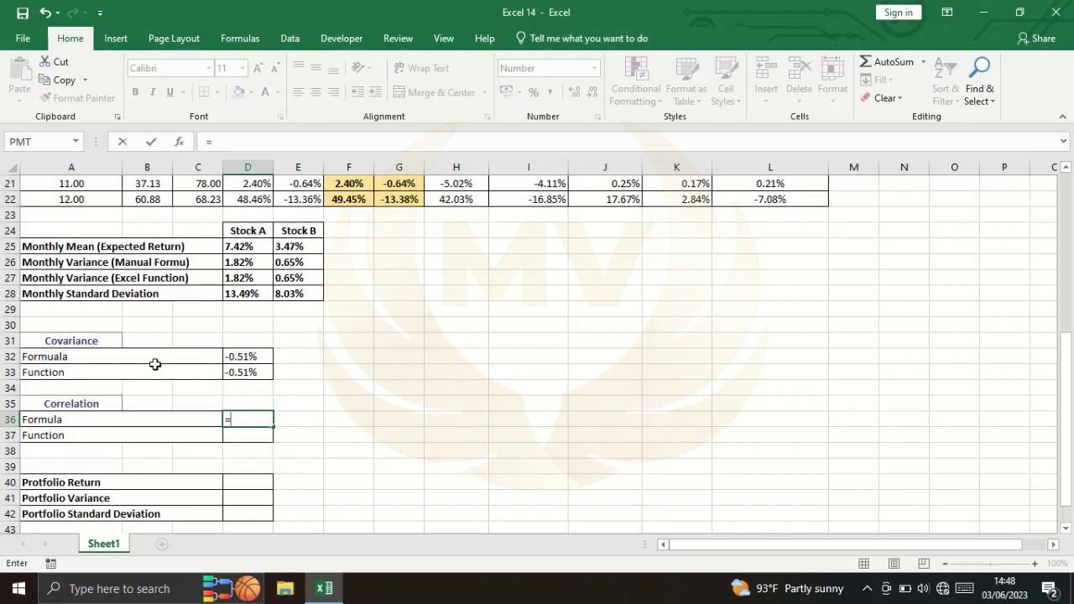
left_click(248, 372)
type("/")
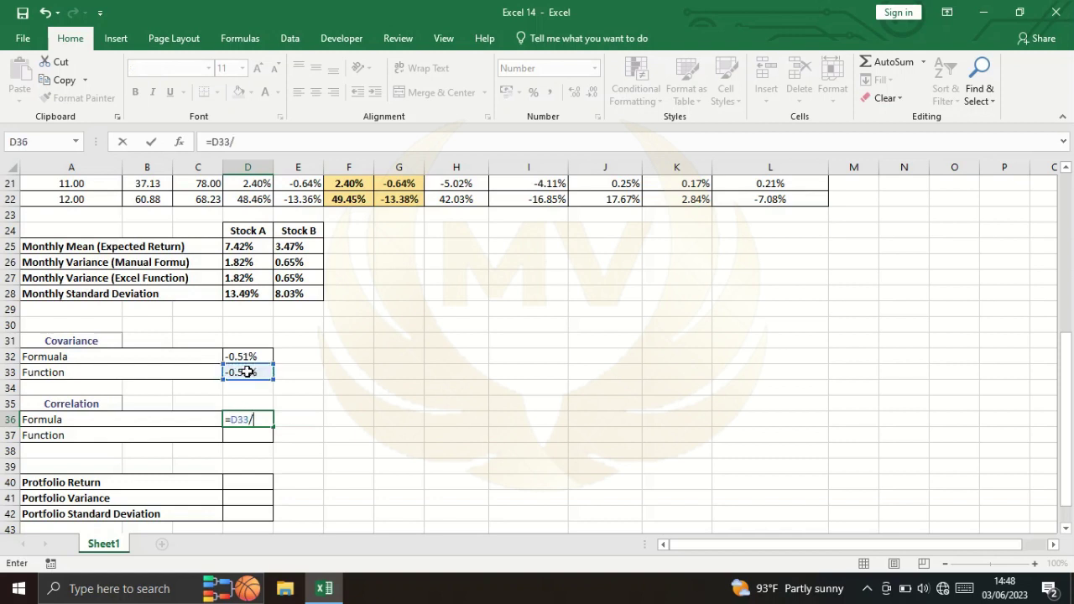
scroll(307, 388, "up", 1)
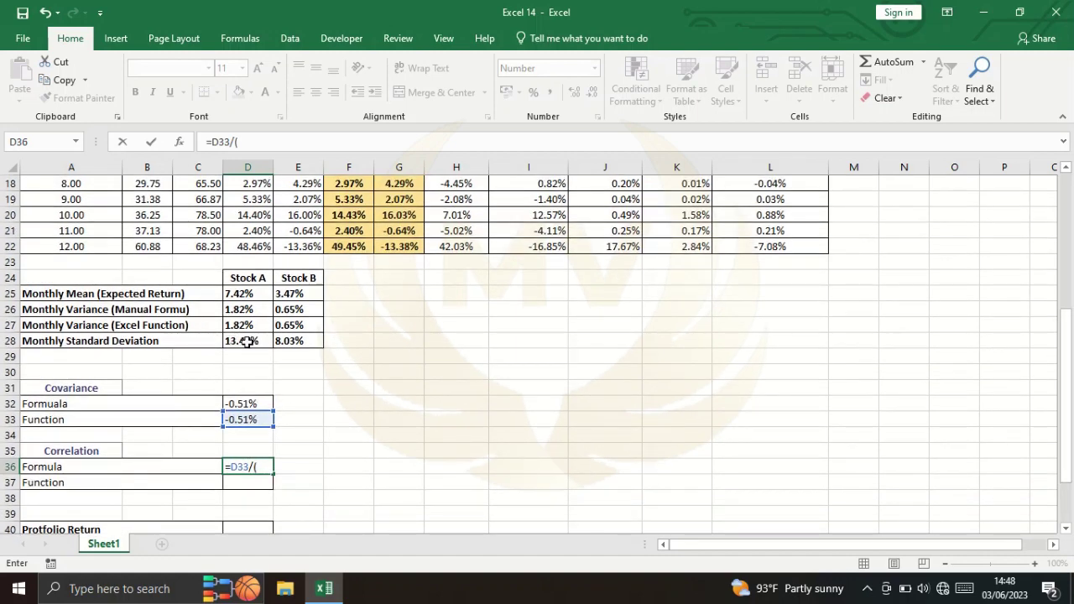
left_click(247, 340)
scroll(310, 385, "down", 2)
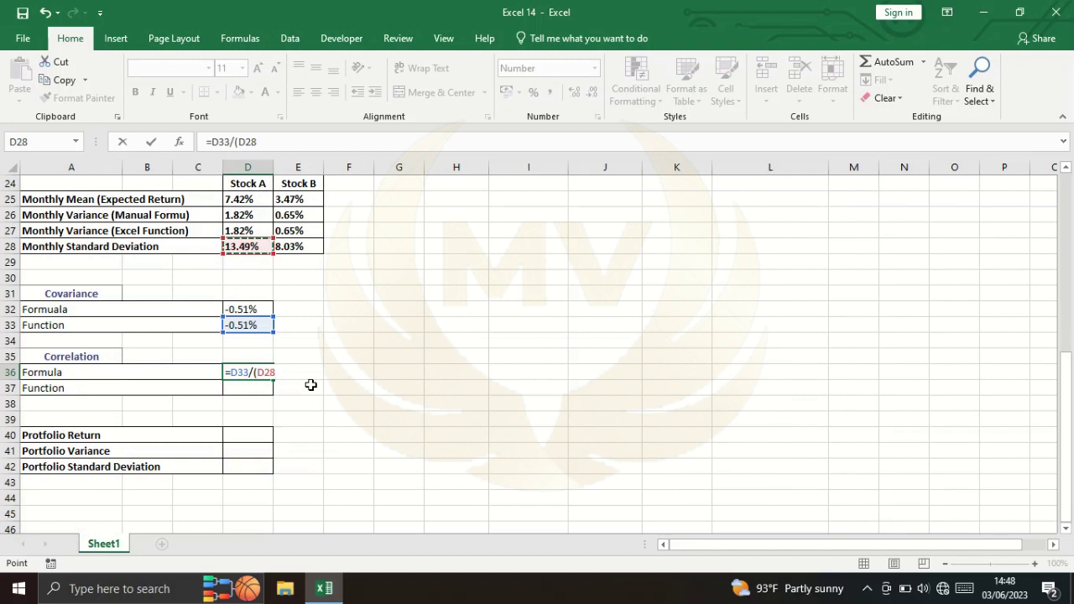
type("*")
left_click(295, 247)
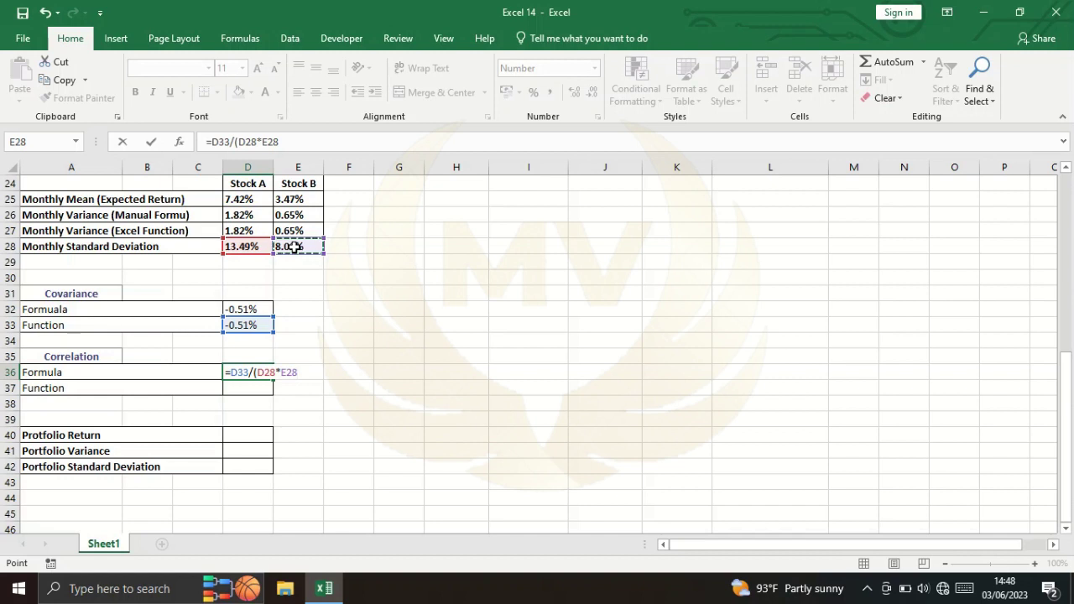
type(")")
key("ctrl+Return")
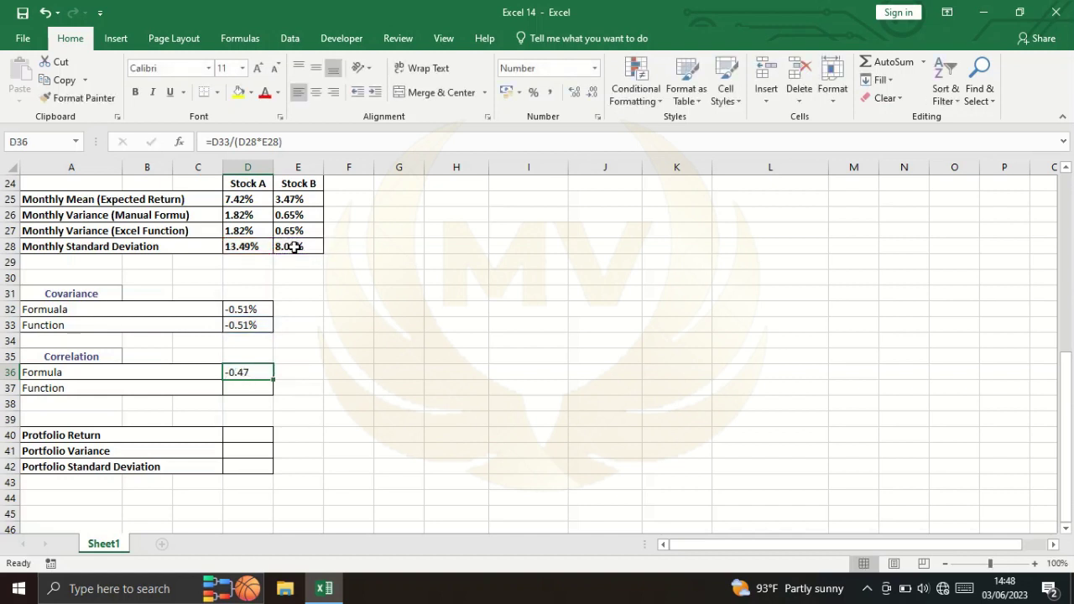
left_click(240, 386)
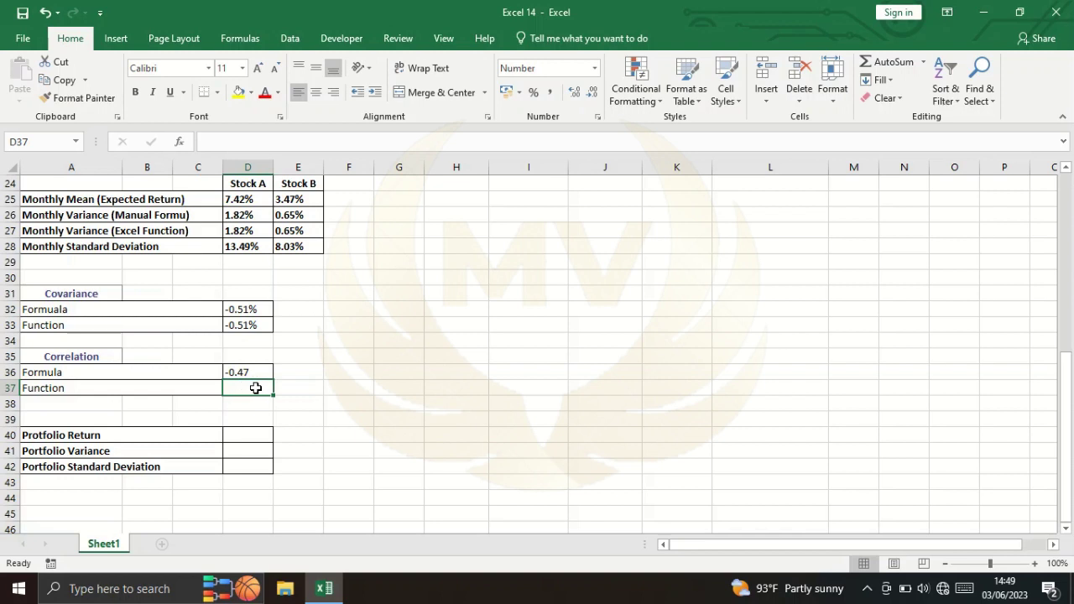
- Insert the CORREL function in D37 and bring up its Function Arguments
type("=c")
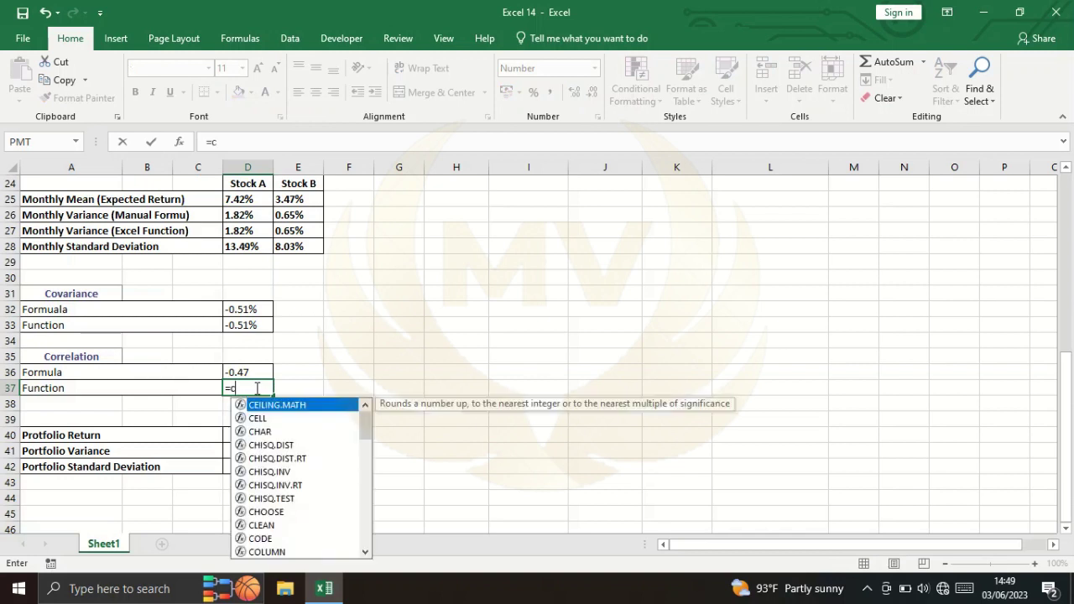
type("or")
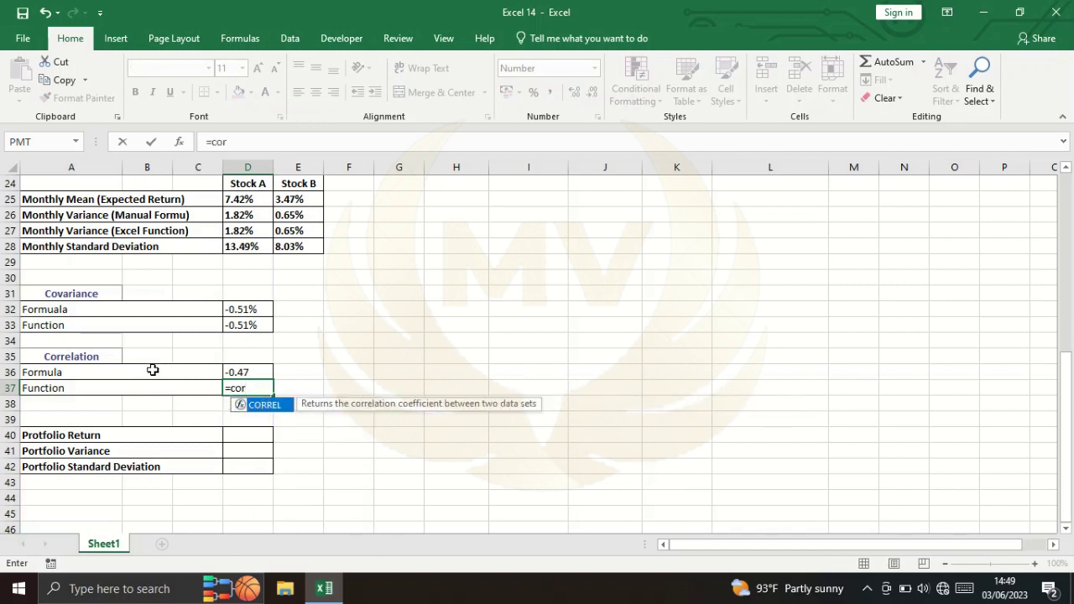
double_click(268, 407)
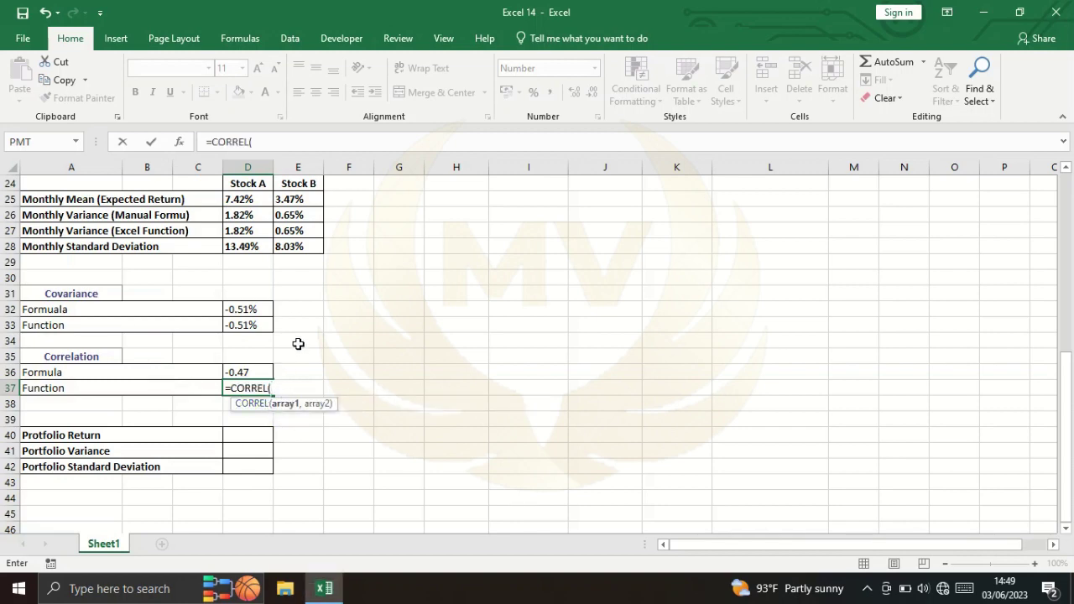
scroll(297, 344, "up", 1)
scroll(329, 359, "up", 1)
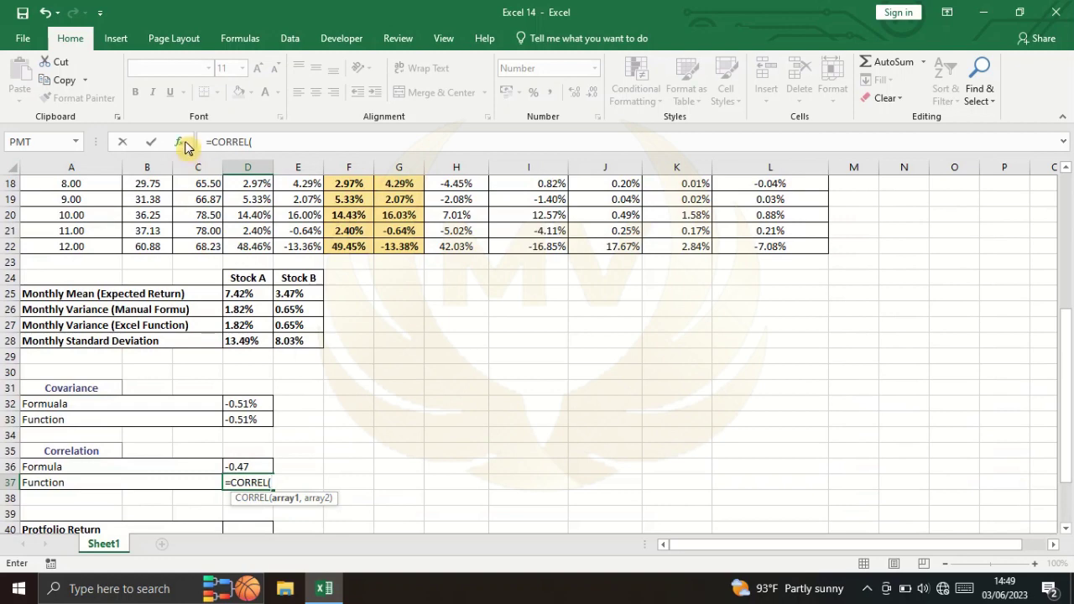
left_click(179, 142)
scroll(433, 346, "up", 1)
scroll(436, 348, "up", 2)
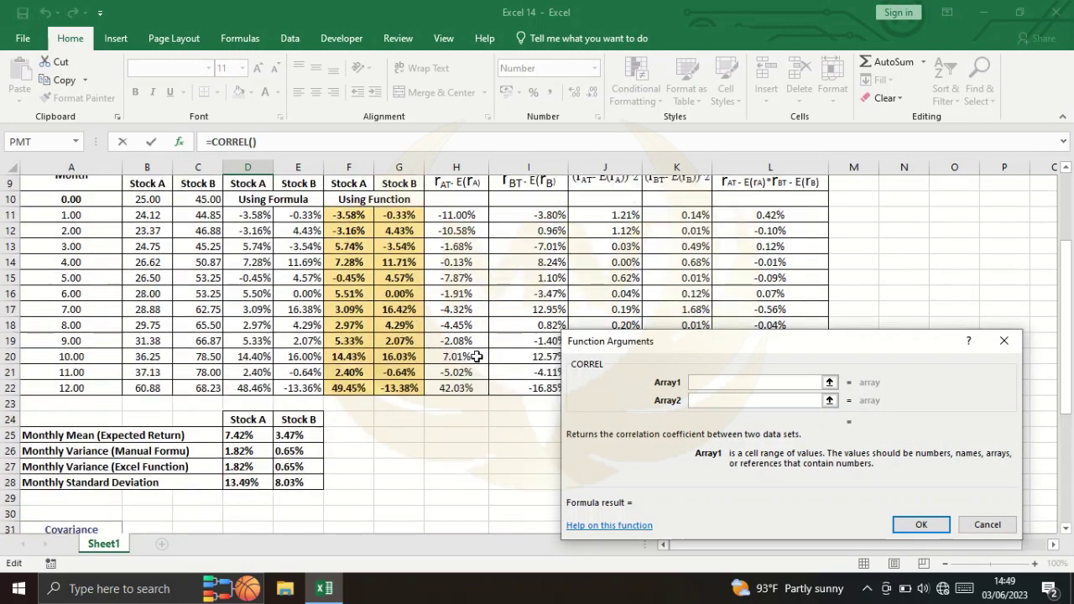
scroll(537, 393, "up", 1)
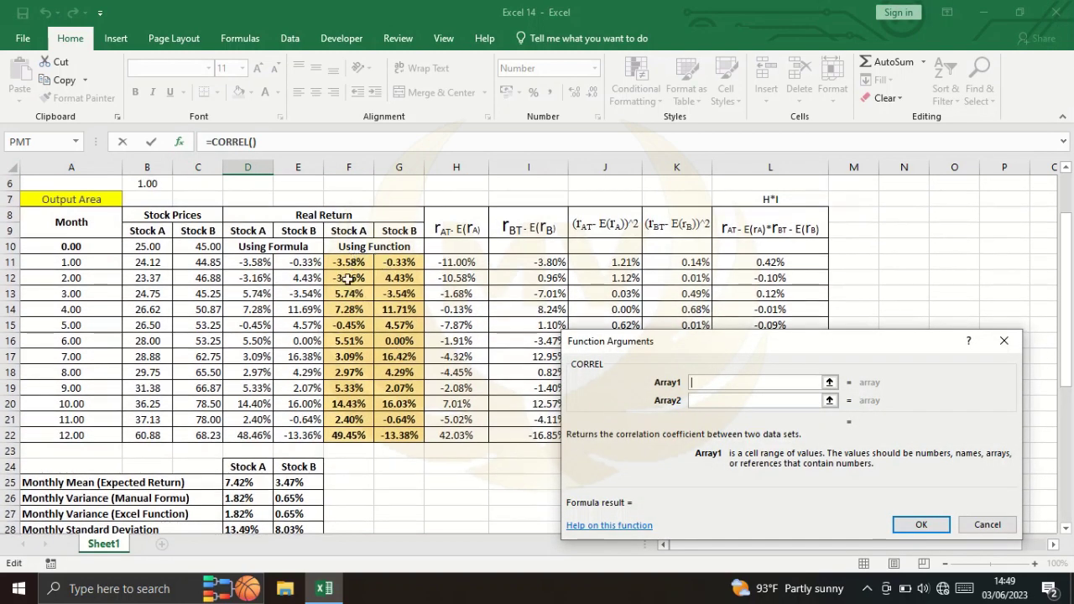
- Set CORREL's arrays to F11:F22 and G11:G22, giving -0.47
left_click_drag(351, 261, 358, 428)
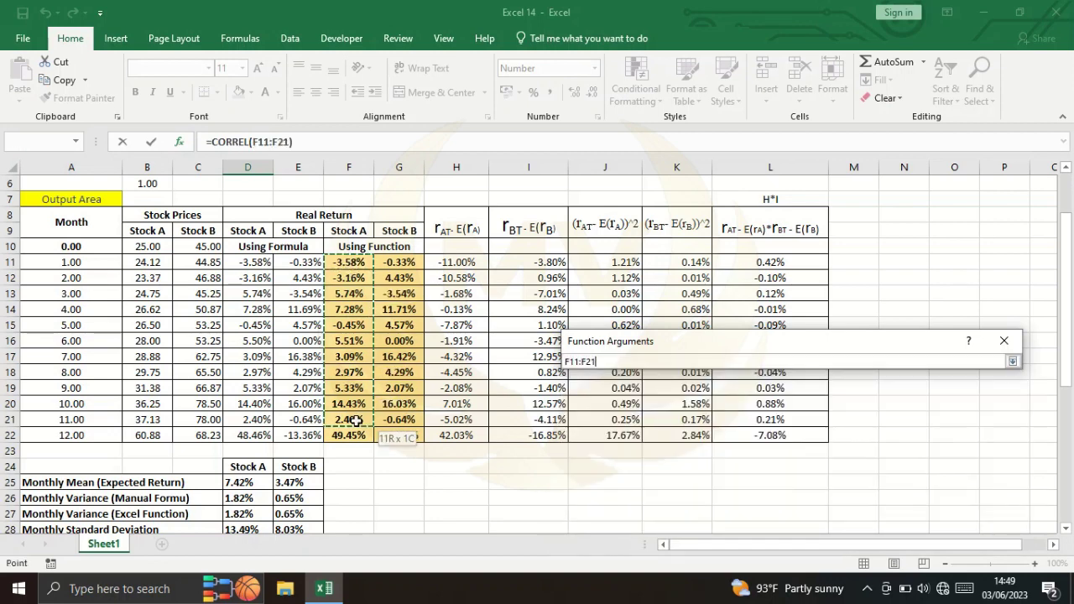
left_click(697, 401)
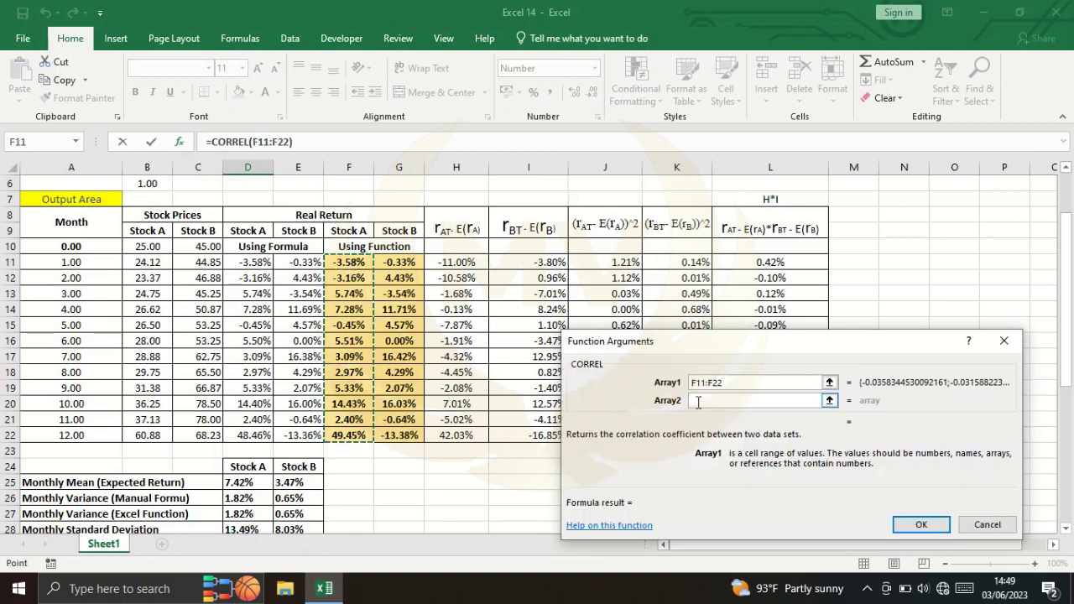
left_click_drag(387, 265, 414, 426)
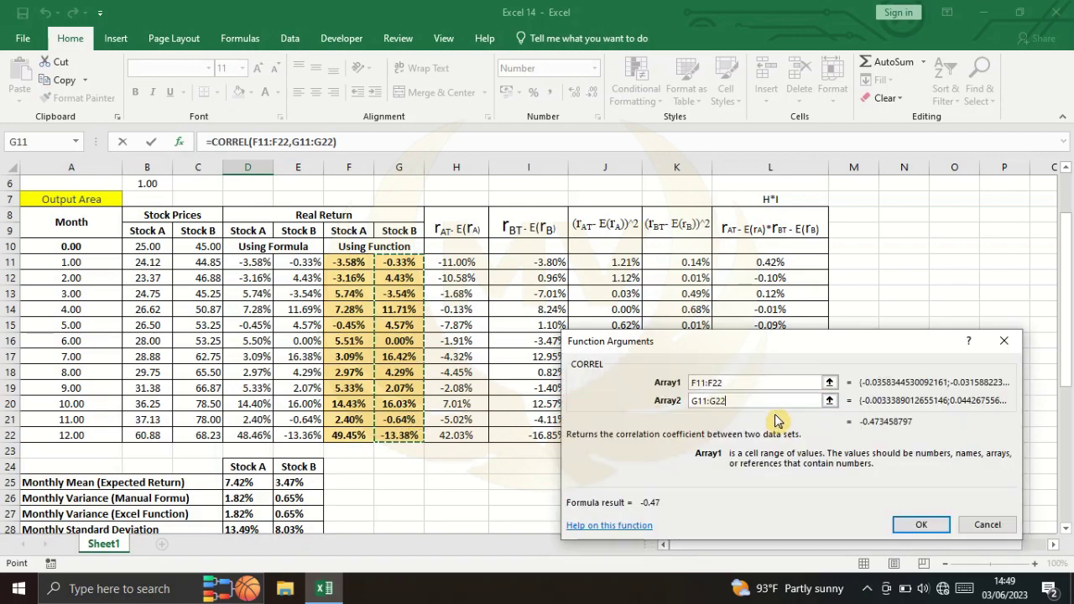
left_click(918, 526)
scroll(814, 498, "down", 3)
scroll(482, 434, "down", 2)
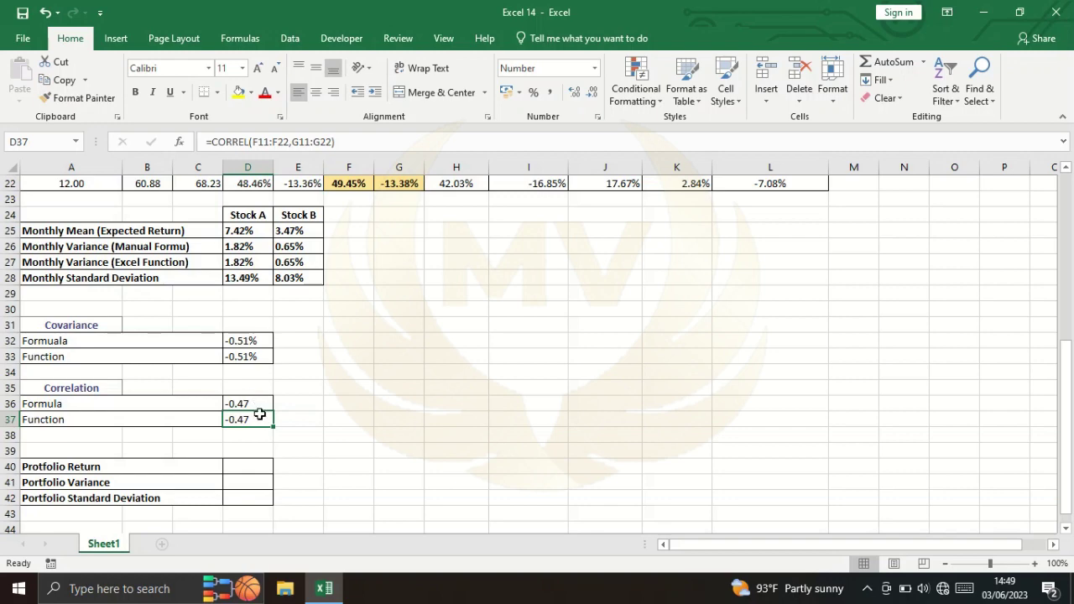
scroll(314, 435, "down", 1)
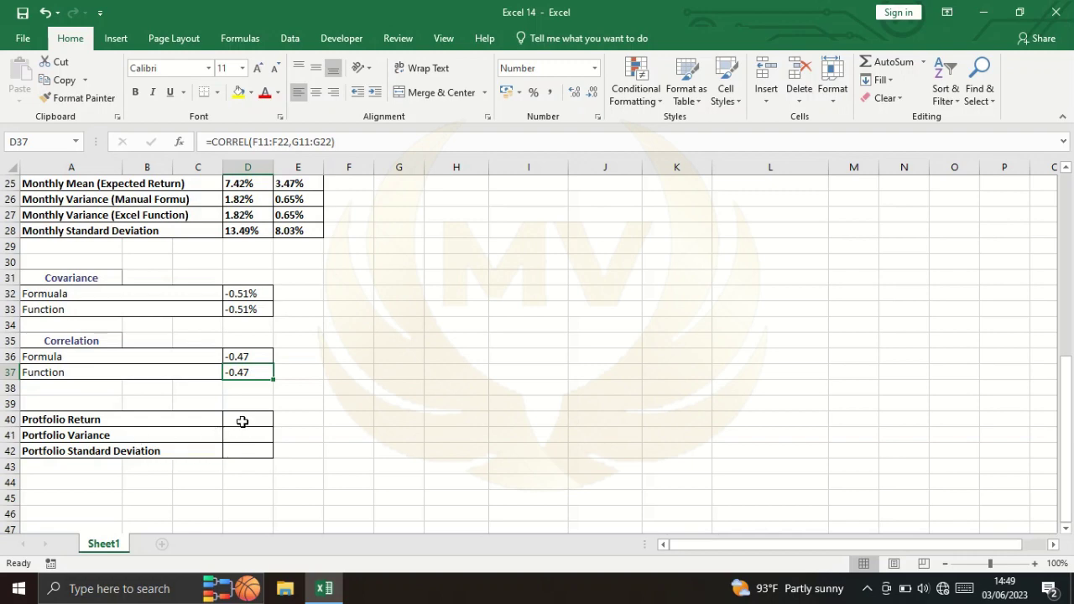
scroll(433, 417, "up", 2)
scroll(412, 422, "up", 1)
scroll(412, 422, "down", 2)
scroll(264, 455, "down", 1)
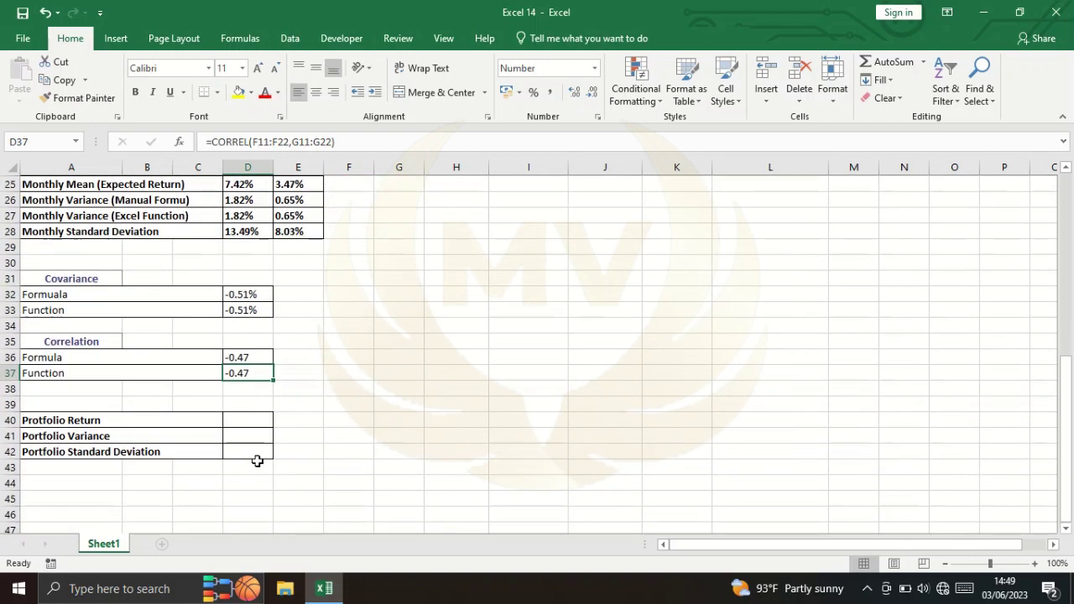
- Start the Portfolio Return formula in D40 with Weight A times Stock A's return, =B4*D25
left_click(246, 425)
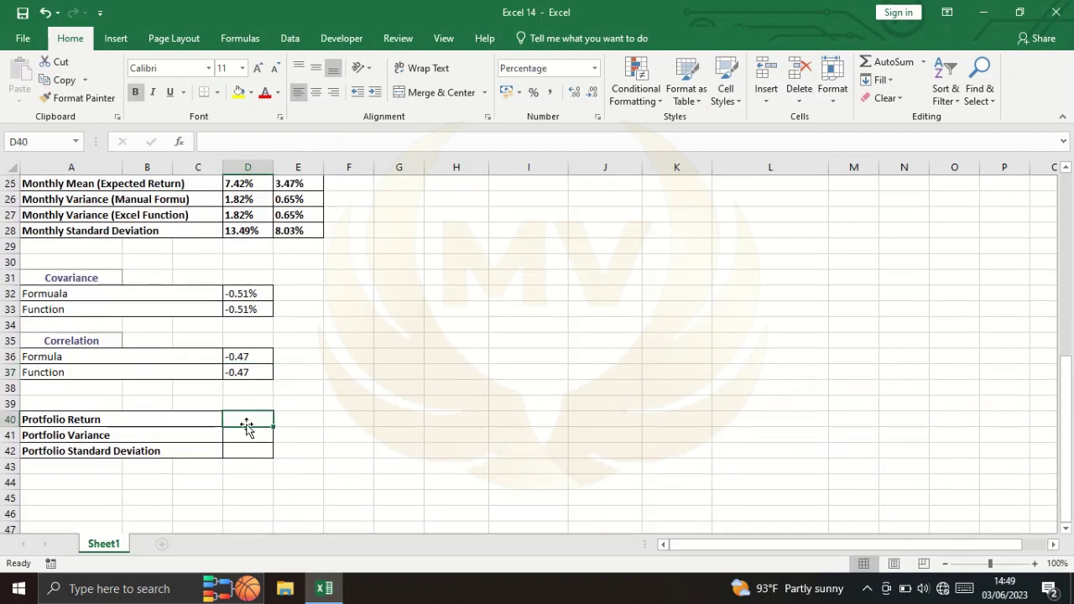
type("=")
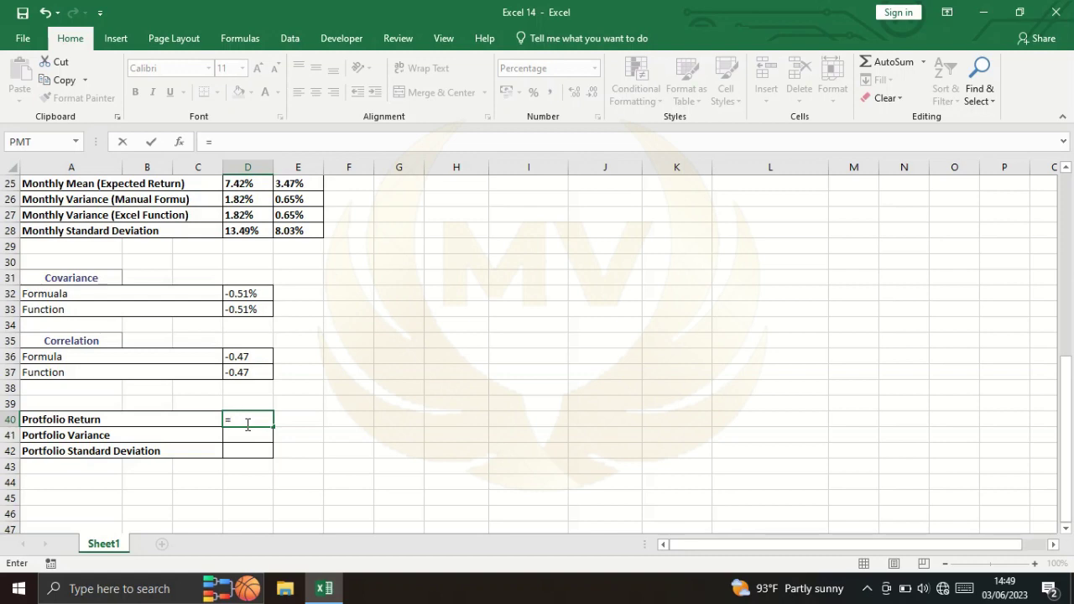
scroll(262, 420, "up", 2)
scroll(252, 378, "up", 4)
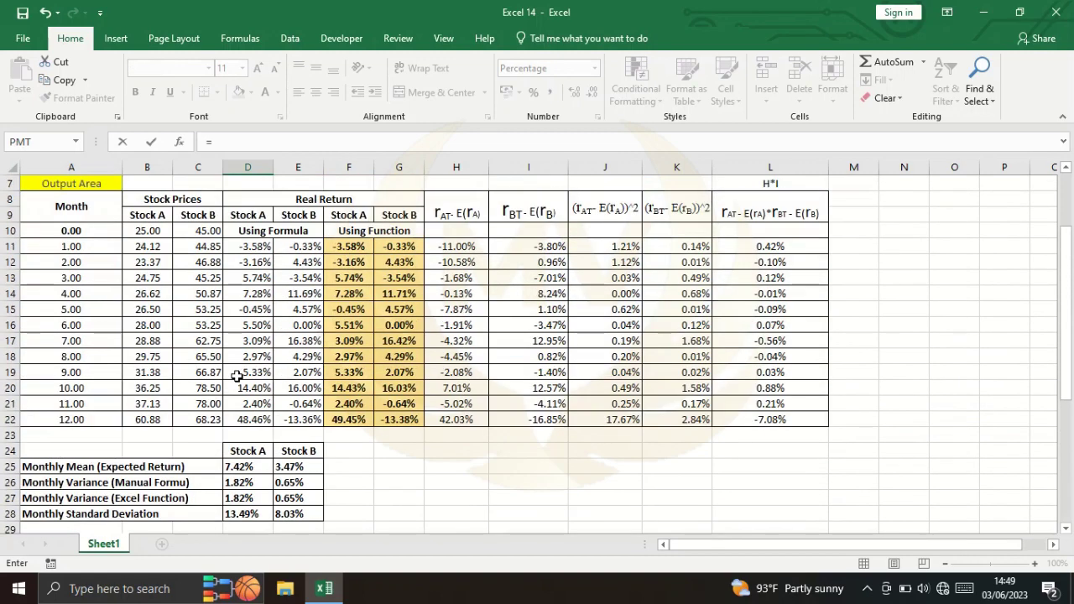
scroll(243, 346, "up", 2)
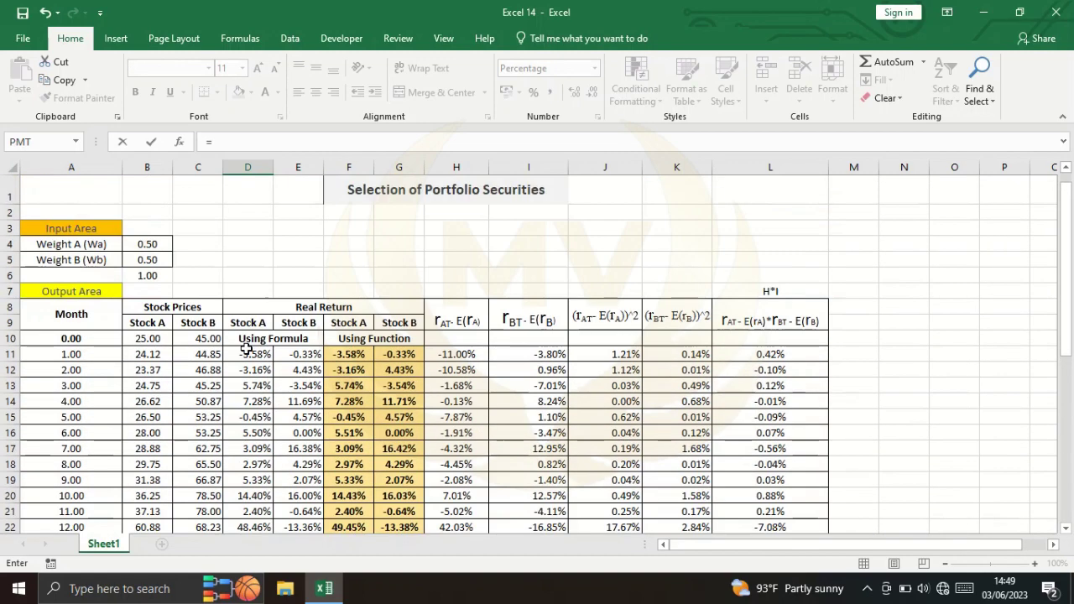
left_click(139, 243)
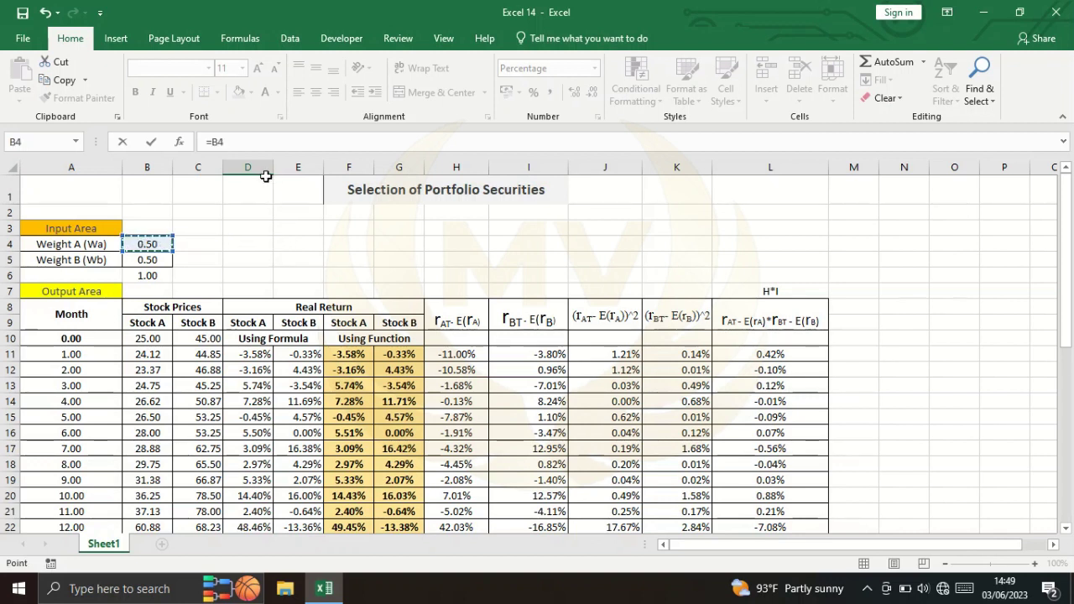
type("*")
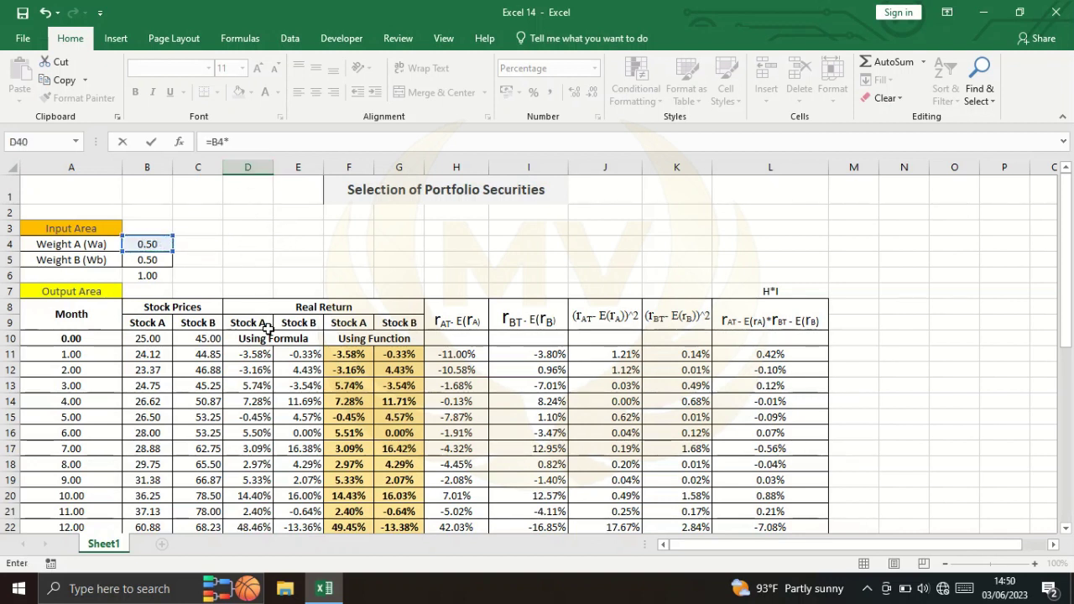
scroll(268, 336, "down", 2)
scroll(268, 346, "down", 1)
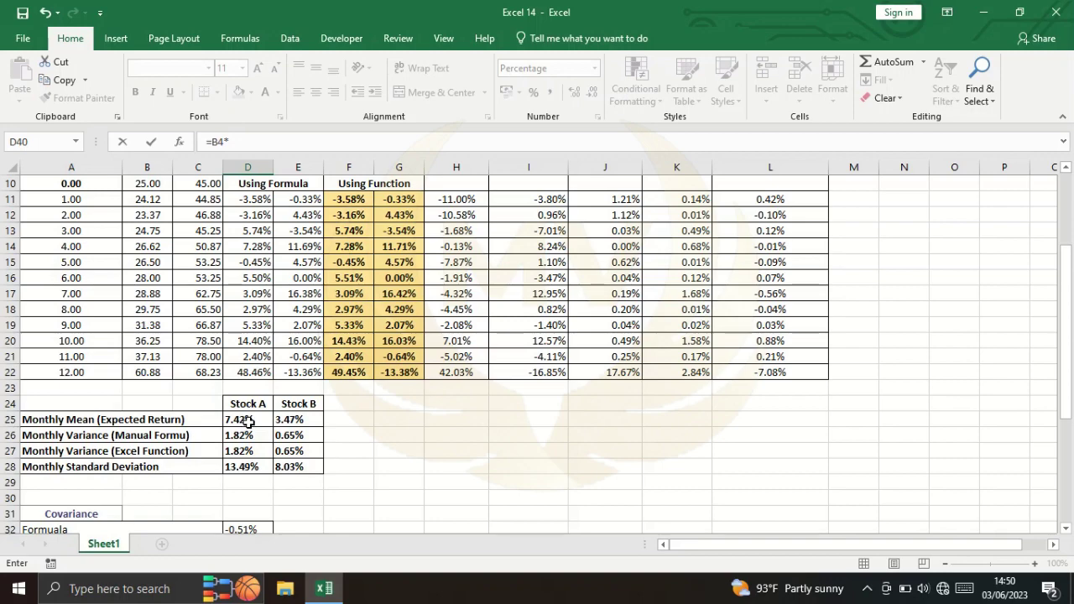
left_click(249, 422)
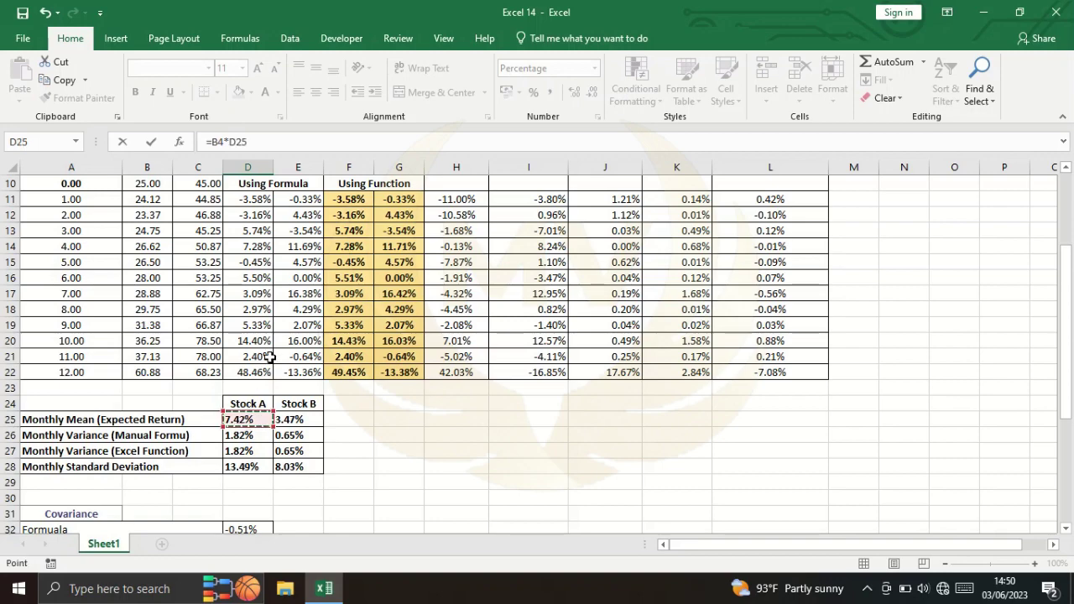
scroll(256, 336, "up", 2)
scroll(260, 244, "up", 1)
- Complete it as =B4*D25+B5*E25, showing a 5.44% portfolio return
left_click(249, 142)
type("+")
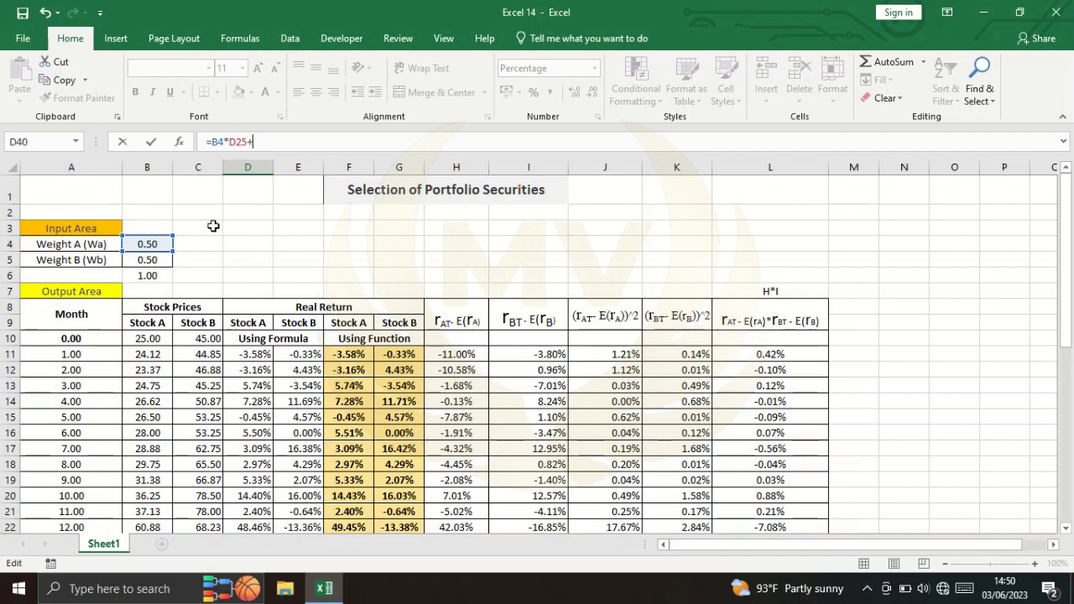
left_click(142, 261)
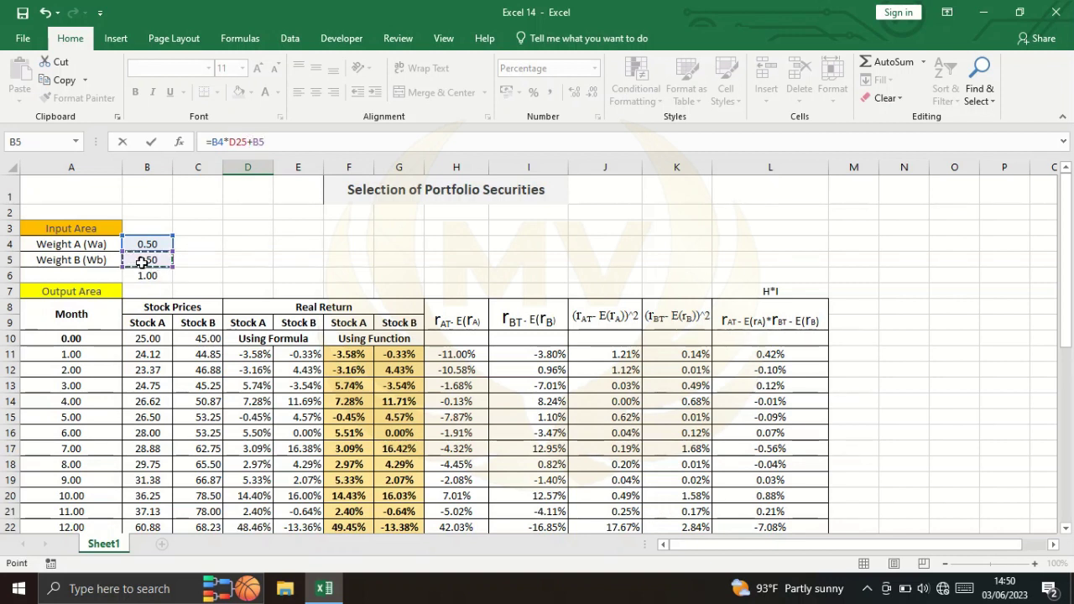
type("*")
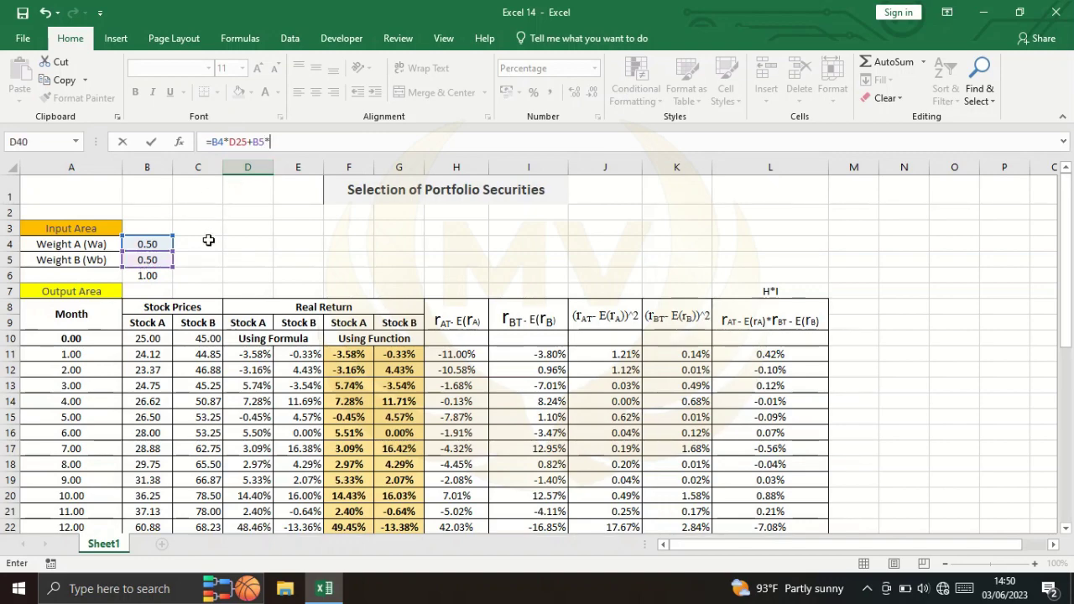
scroll(215, 240, "down", 3)
scroll(215, 239, "down", 1)
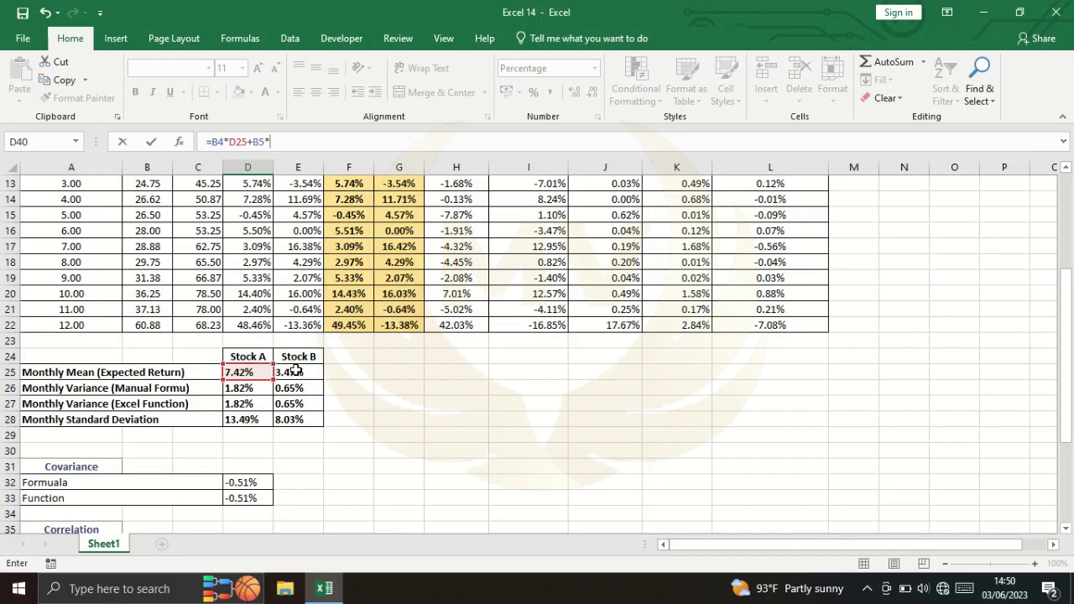
left_click(295, 372)
scroll(371, 351, "up", 2)
scroll(371, 350, "down", 3)
scroll(352, 360, "down", 3)
scroll(310, 386, "down", 2)
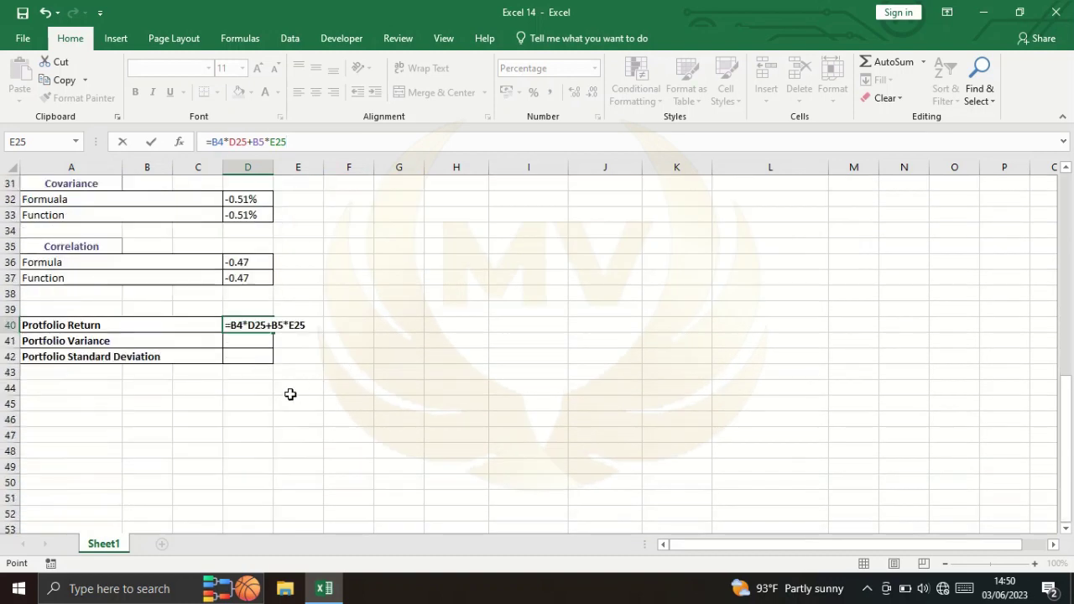
key("ctrl+Return")
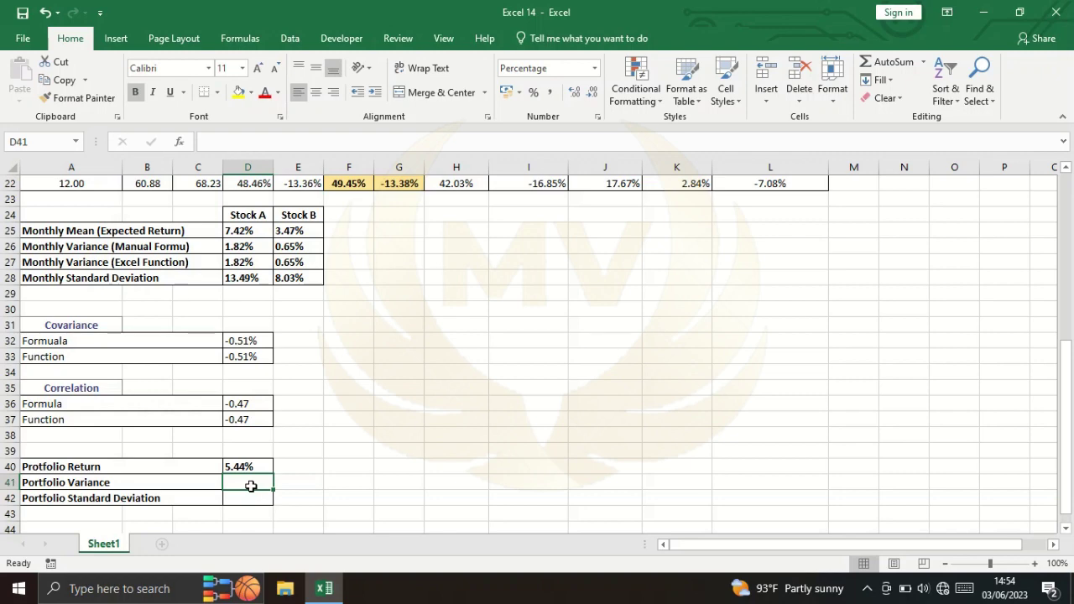
- Start D41's variance formula with weight B4 squared times Stock A's variance D27
type("=")
scroll(286, 439, "up", 5)
scroll(215, 384, "up", 2)
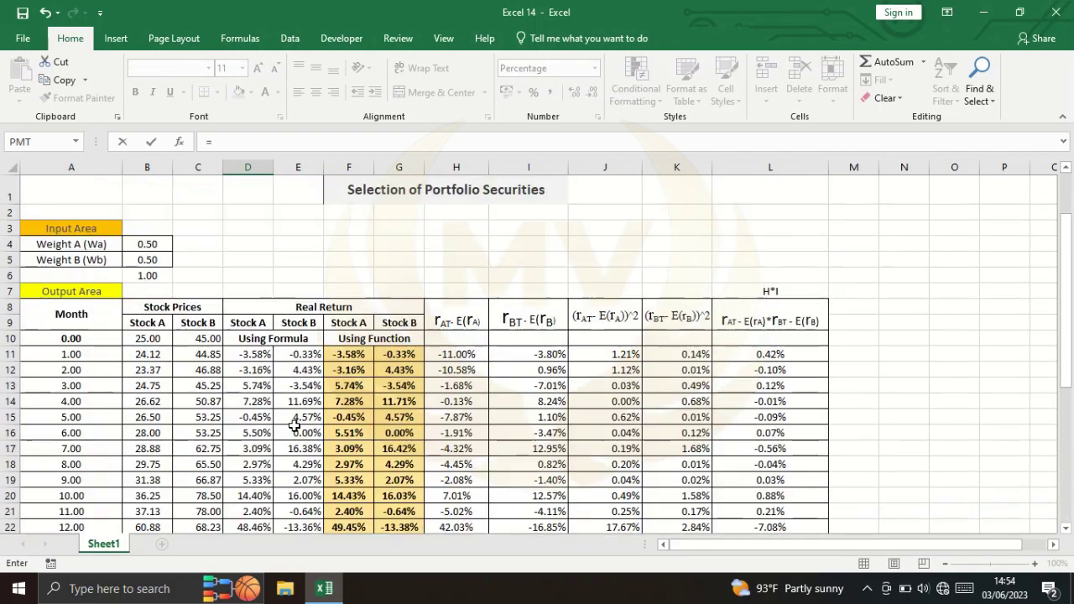
left_click(142, 243)
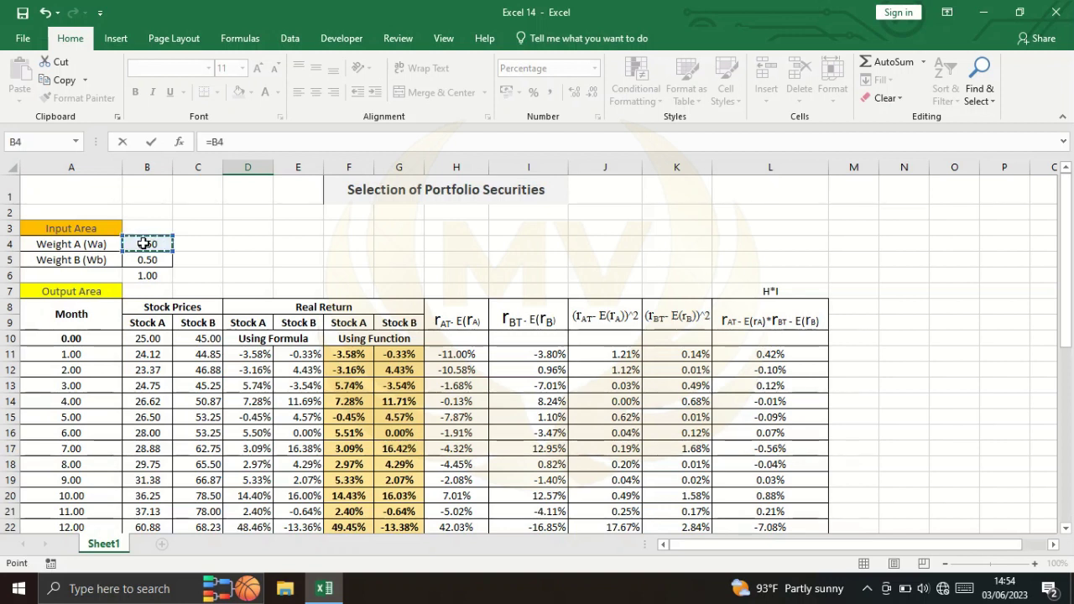
type("^")
type("2*")
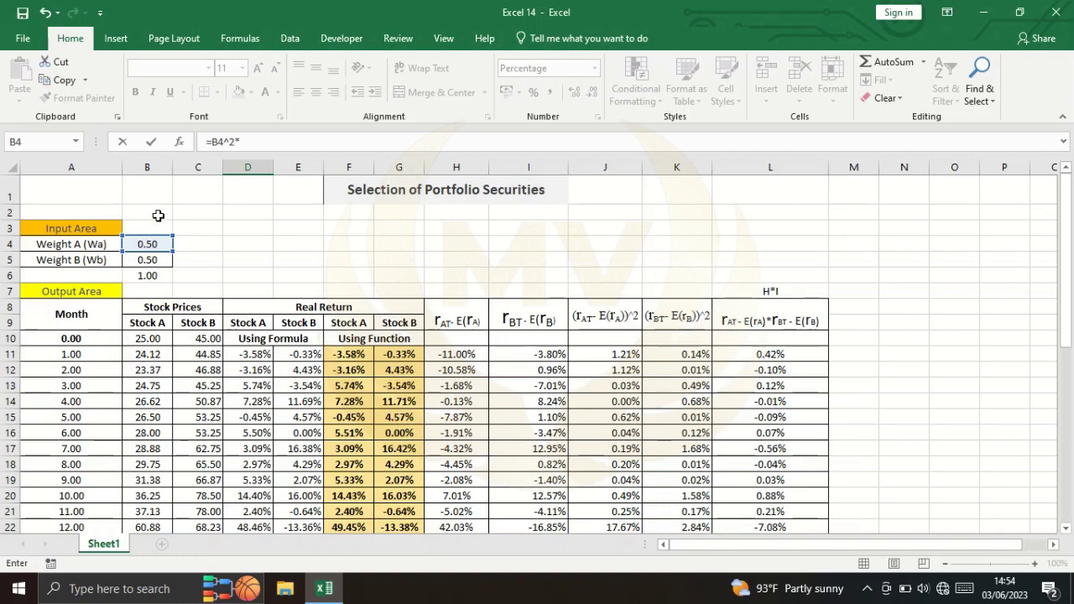
scroll(206, 343, "down", 3)
scroll(247, 396, "down", 1)
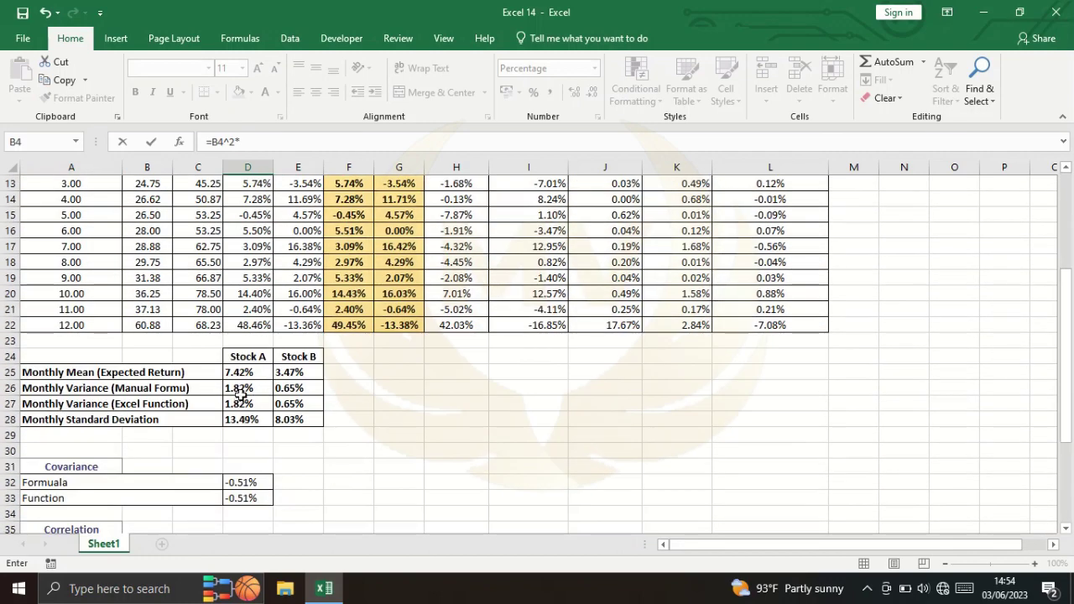
left_click(242, 404)
- Add weight B5 squared times Stock B's variance E27 to the formula
type("+")
scroll(277, 428, "up", 3)
scroll(168, 294, "up", 1)
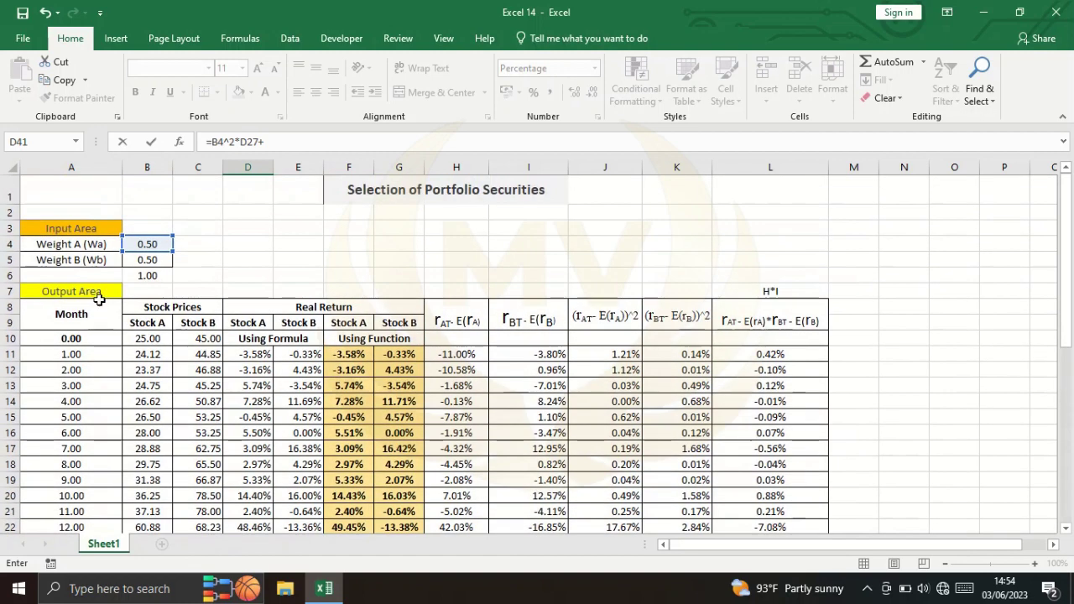
left_click(147, 262)
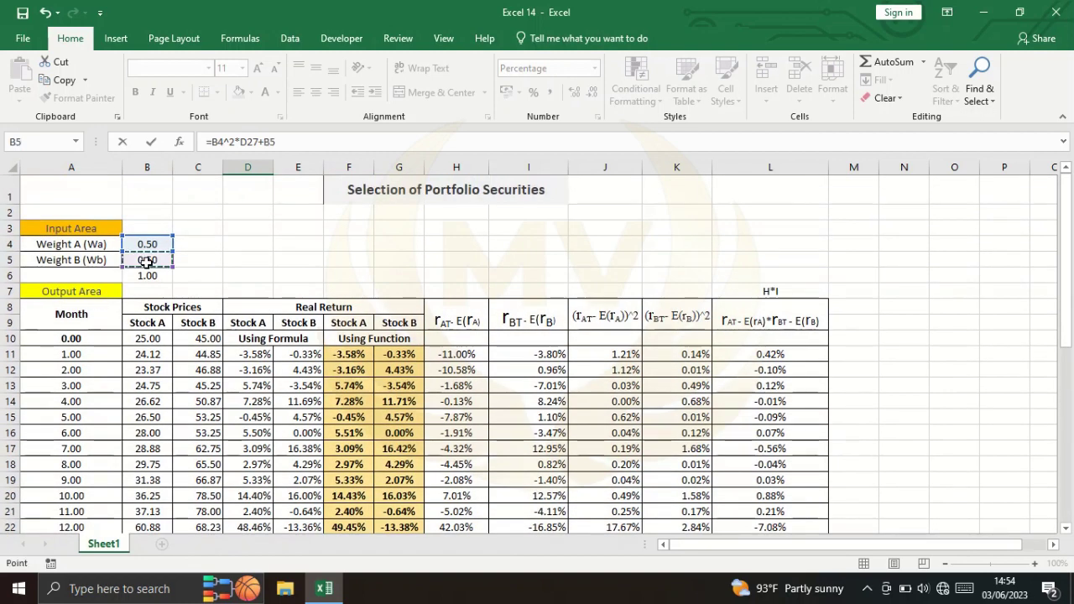
type("^2*")
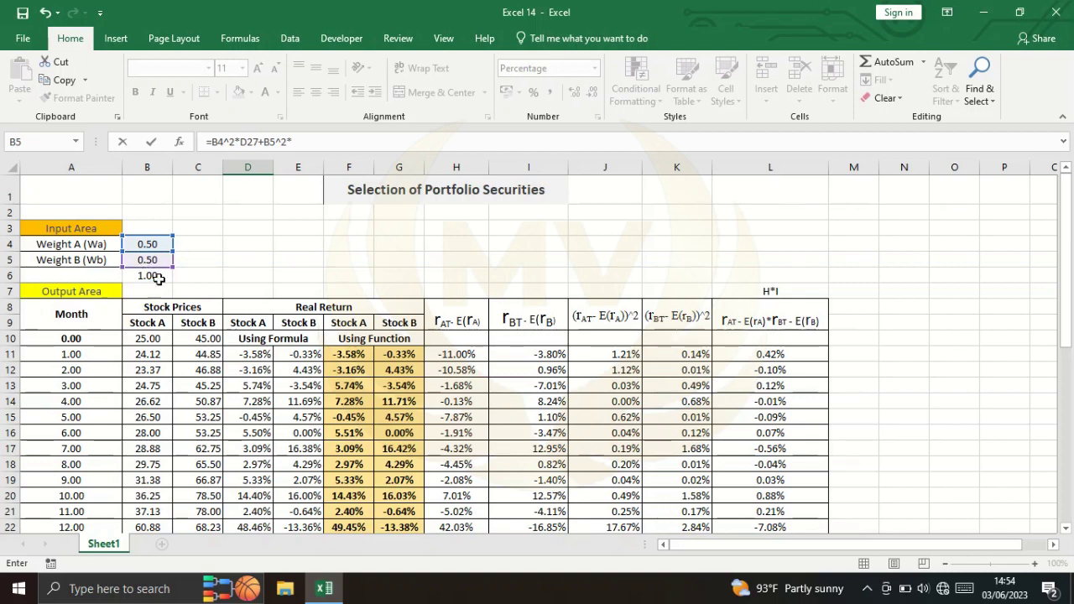
scroll(218, 312, "down", 3)
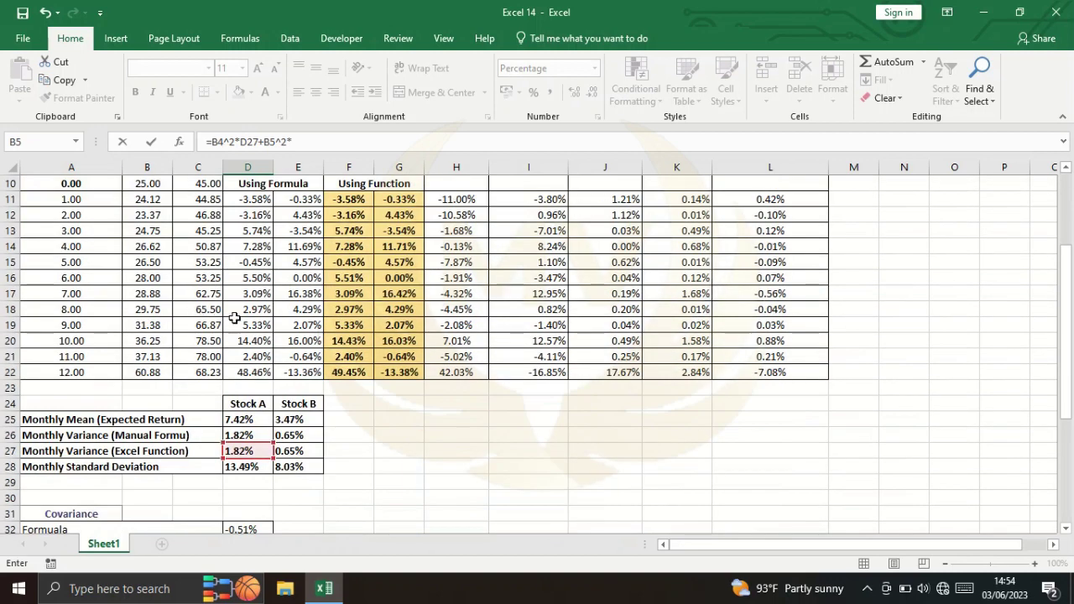
left_click(290, 453)
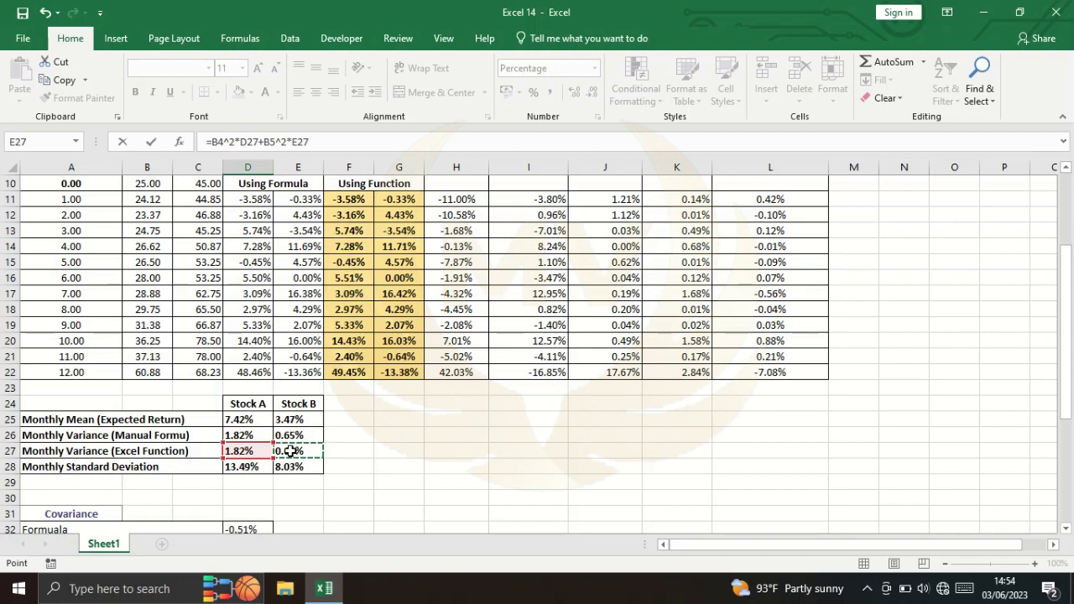
scroll(335, 366, "up", 2)
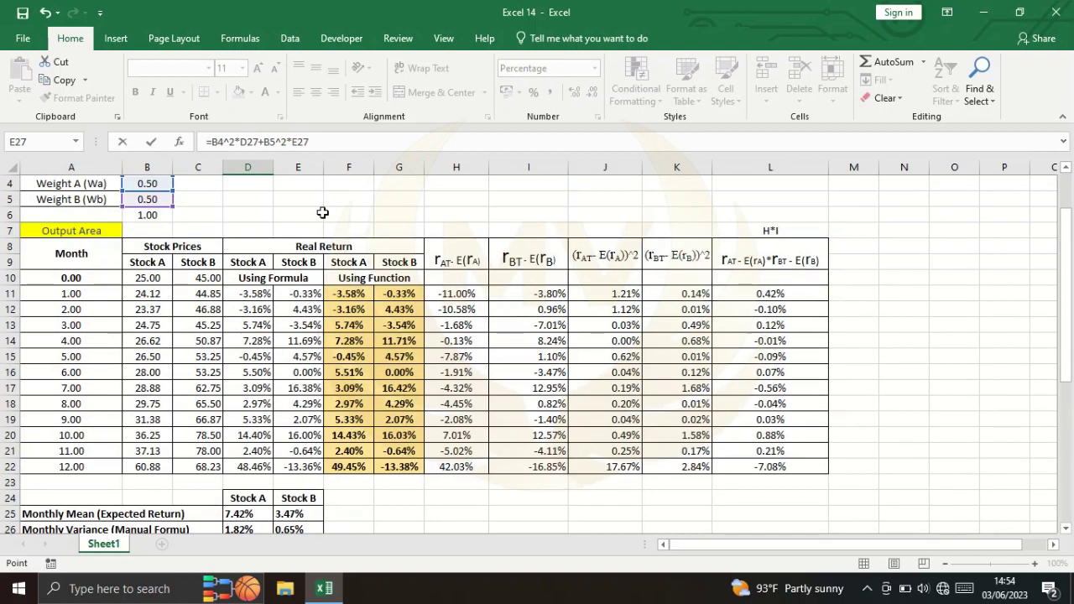
left_click(316, 138)
type("+2")
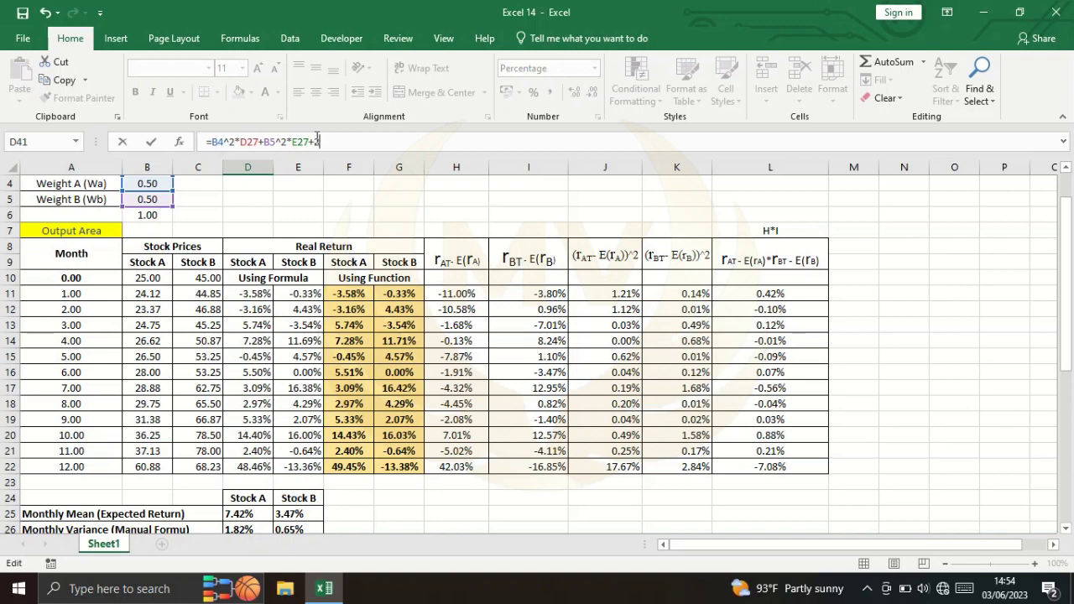
- Check the Portfolio Return formula in D40, then reopen D41's formula for editing
scroll(93, 238, "up", 1)
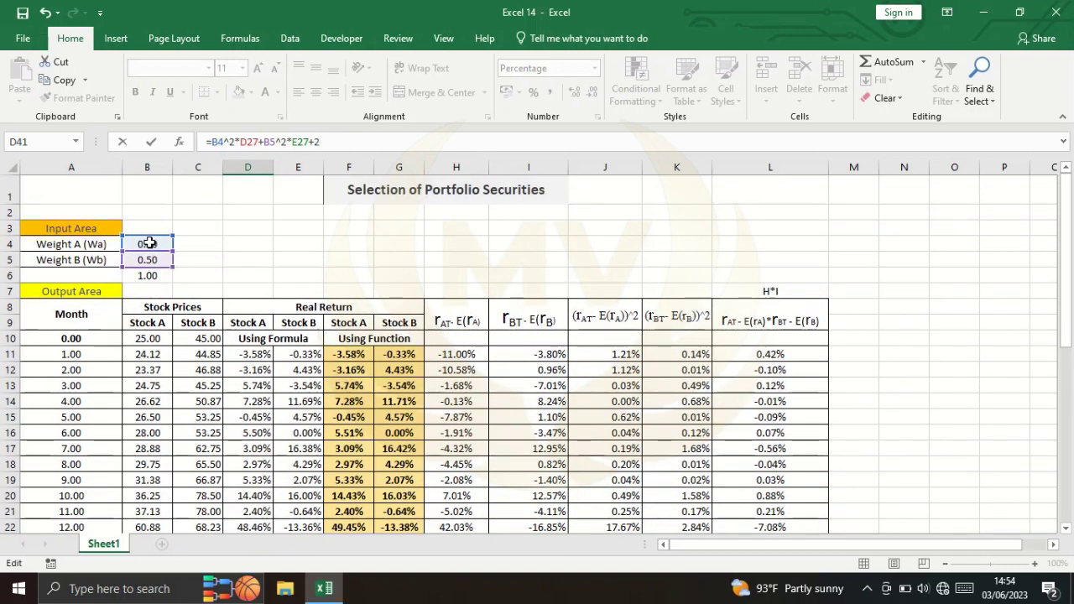
left_click(150, 243)
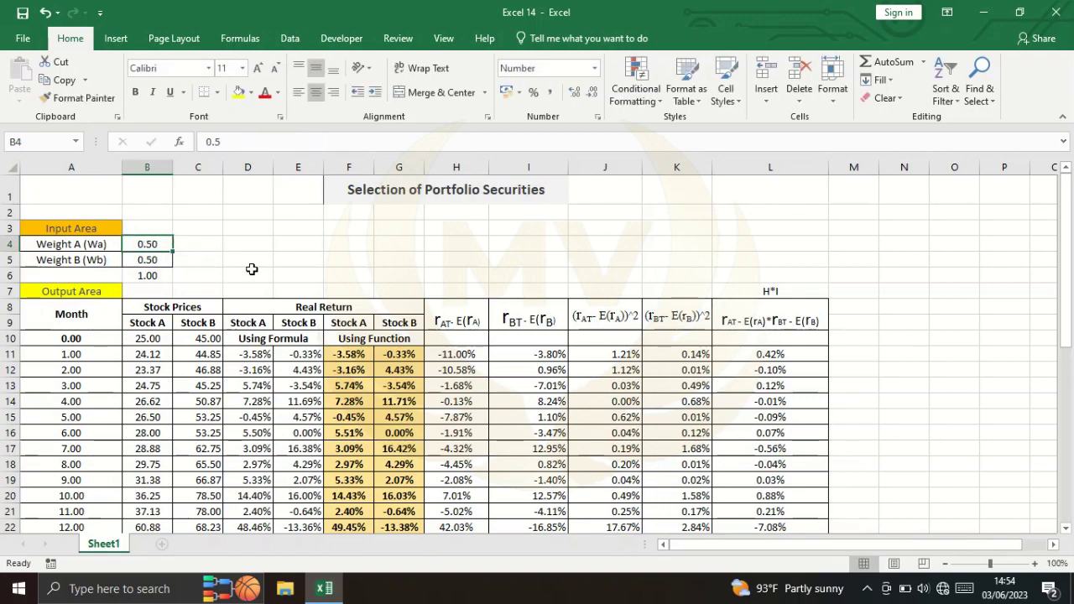
scroll(308, 288, "down", 3)
scroll(297, 401, "down", 2)
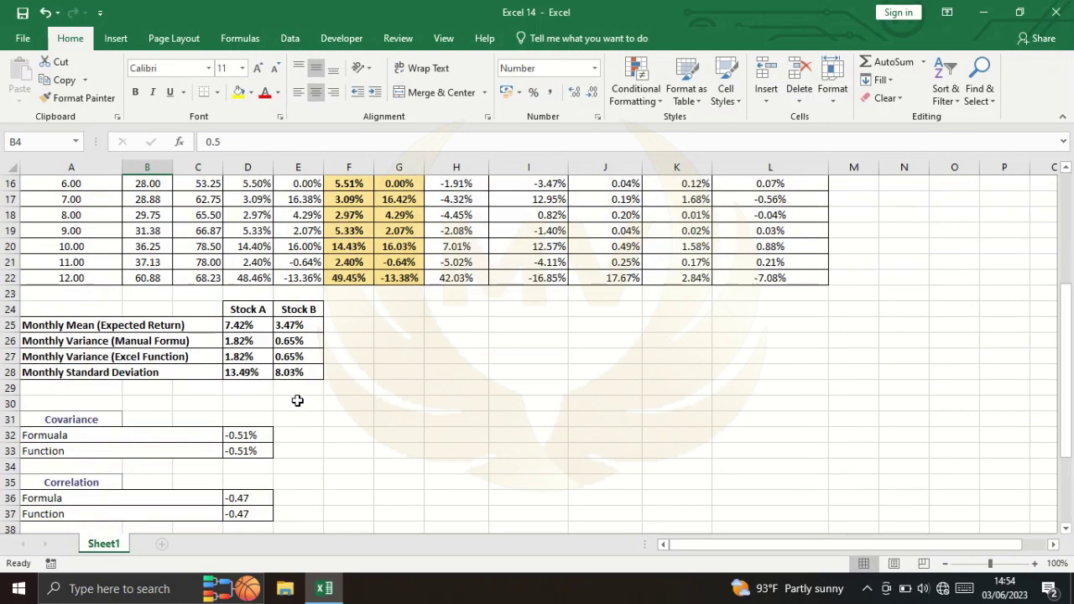
scroll(287, 426, "down", 3)
scroll(285, 429, "down", 2)
left_click(247, 327)
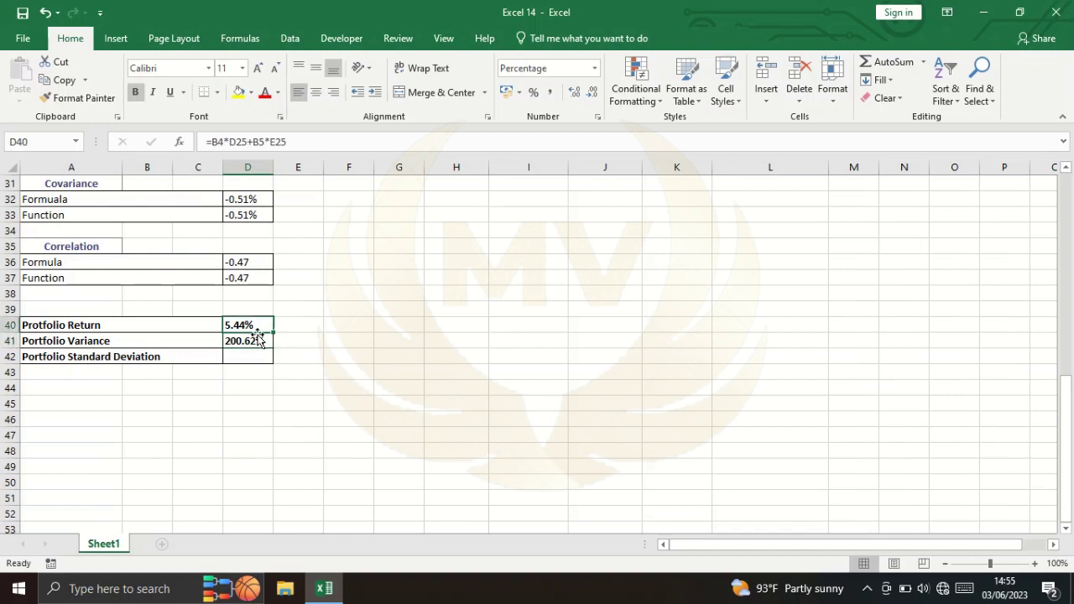
double_click(265, 342)
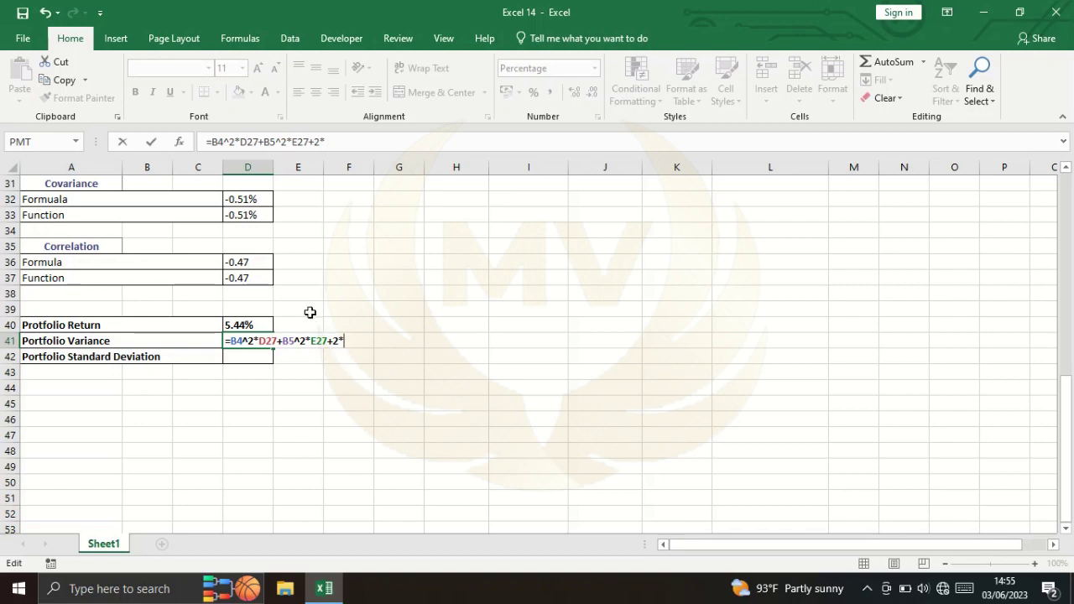
- Append weights B4*B5 to the covariance term of D41's formula
scroll(292, 287, "up", 3)
scroll(210, 277, "up", 4)
scroll(112, 256, "up", 3)
left_click(146, 244)
type("*")
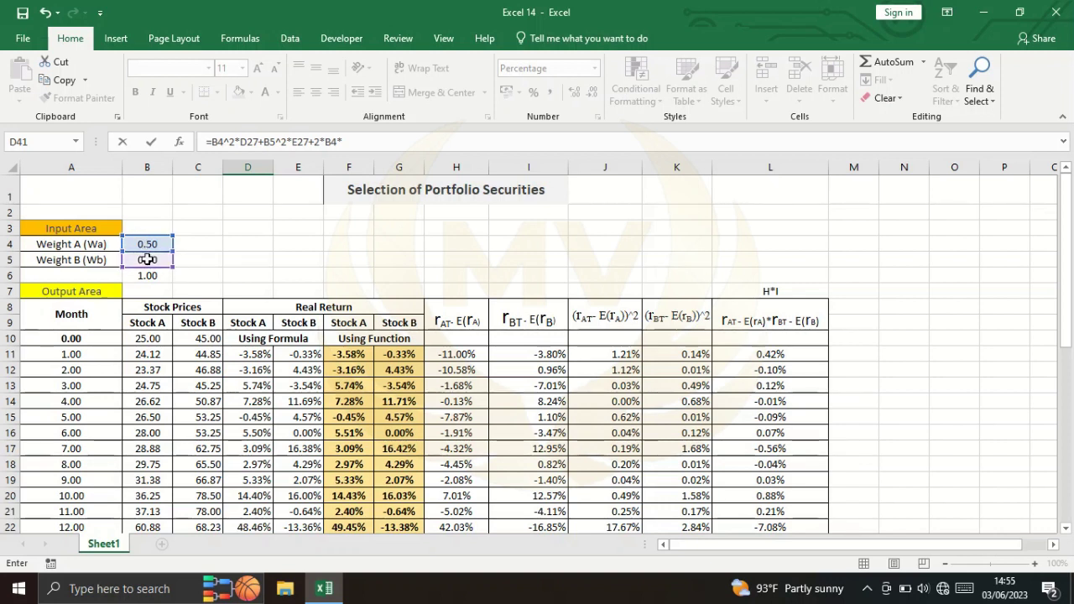
left_click(147, 260)
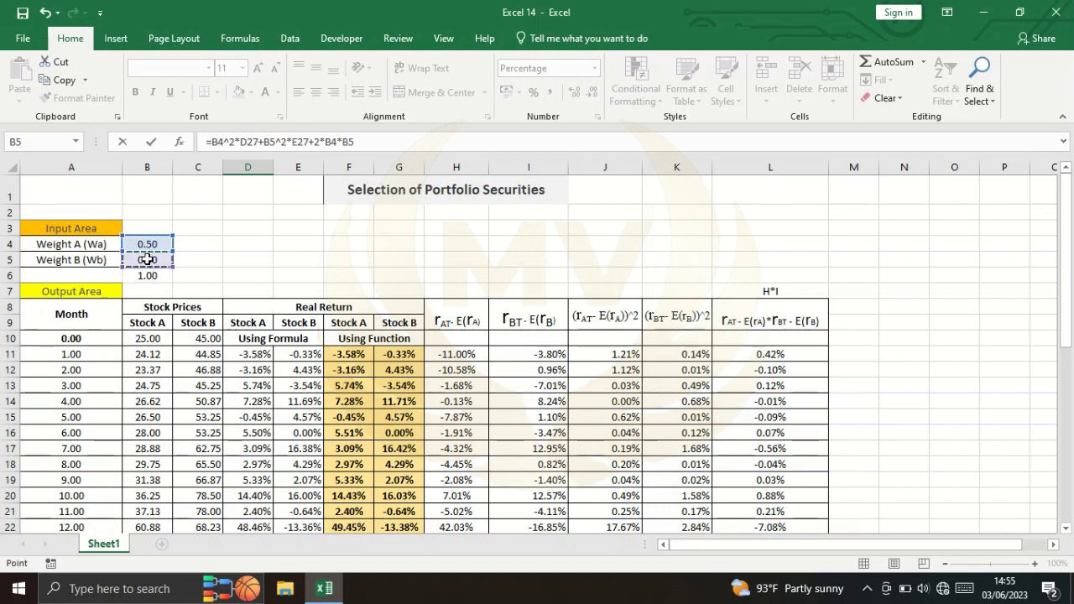
left_click(375, 142)
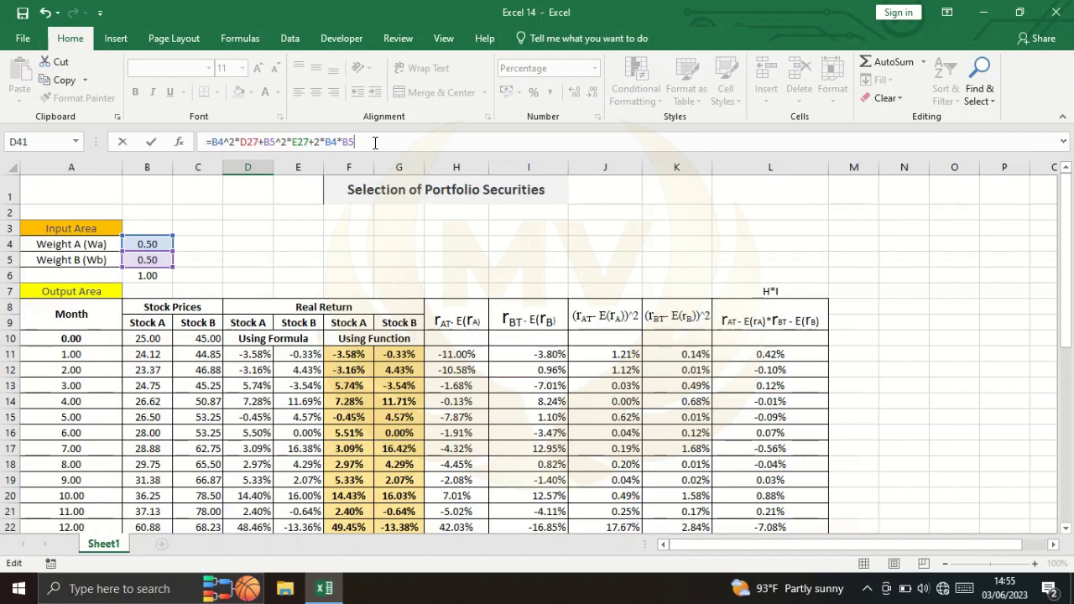
- Multiply the term by covariance D33 and confirm, giving portfolio variance 0.36%
scroll(345, 261, "down", 3)
scroll(319, 336, "down", 2)
scroll(264, 385, "down", 2)
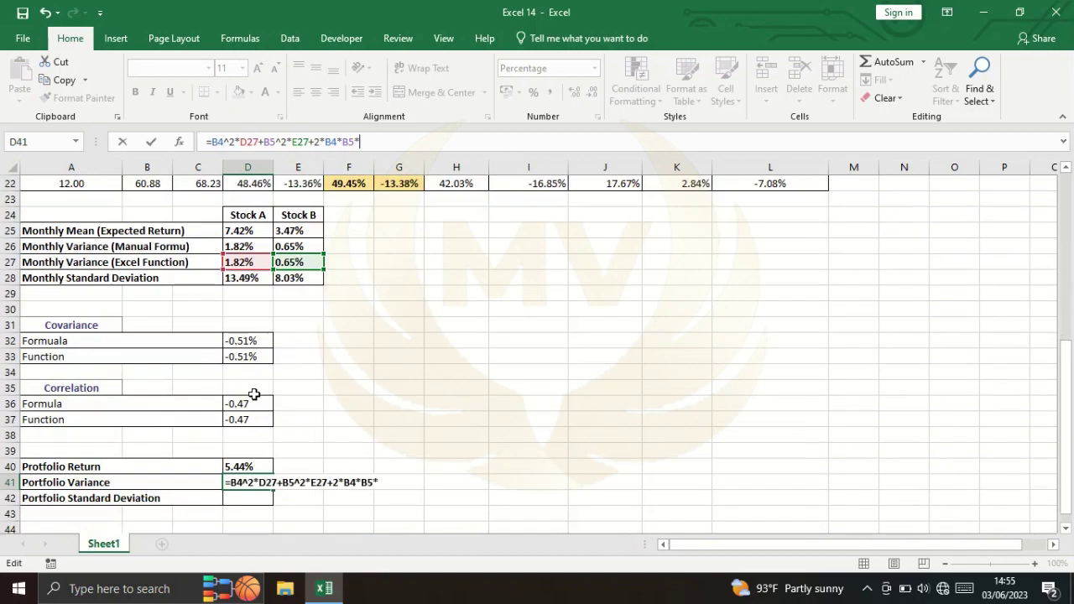
left_click(238, 356)
scroll(347, 350, "down", 2)
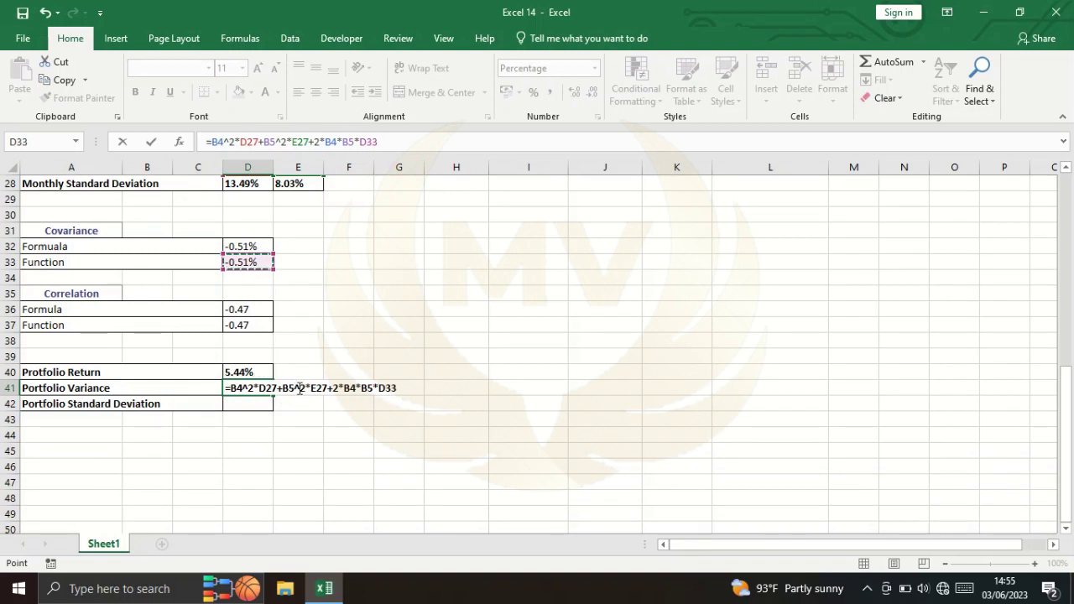
left_click(400, 387)
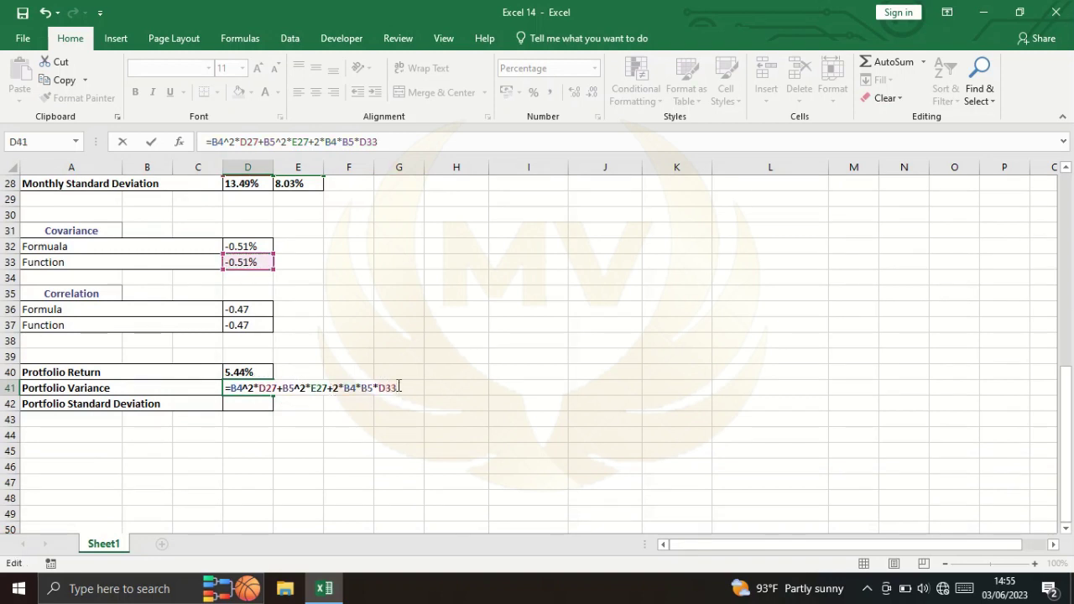
key("ctrl+Return")
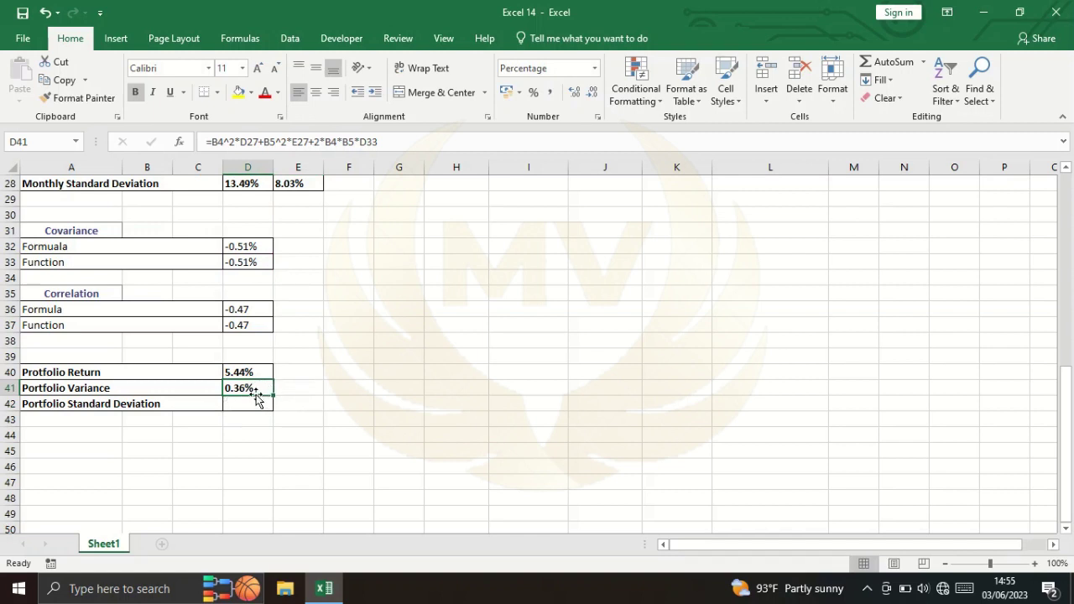
- Enter =SQRT(D41) in D42 so portfolio standard deviation shows 6.00%
left_click(246, 403)
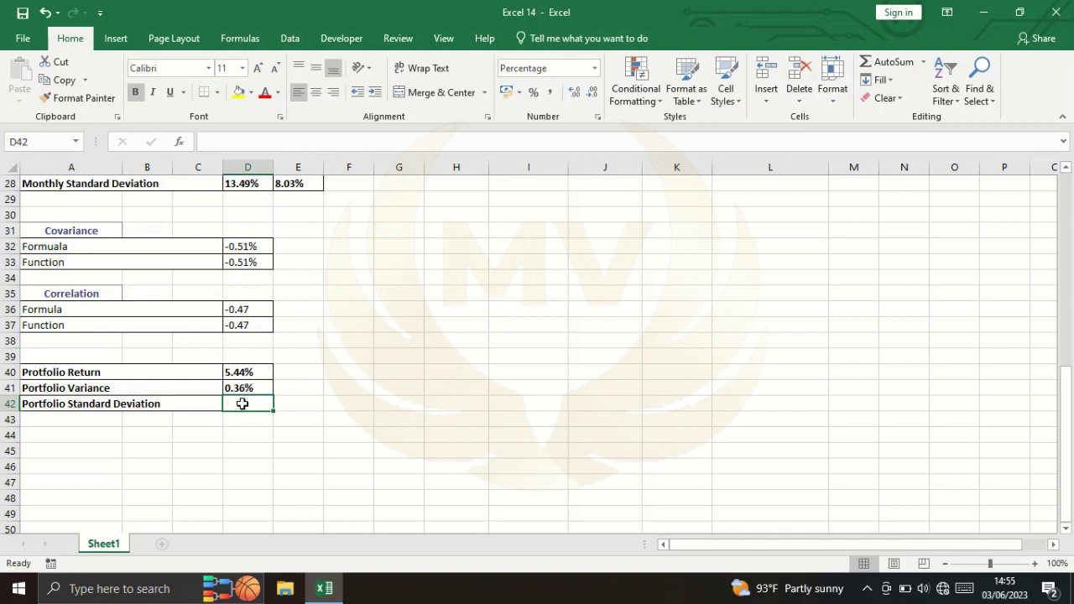
type("=sqr")
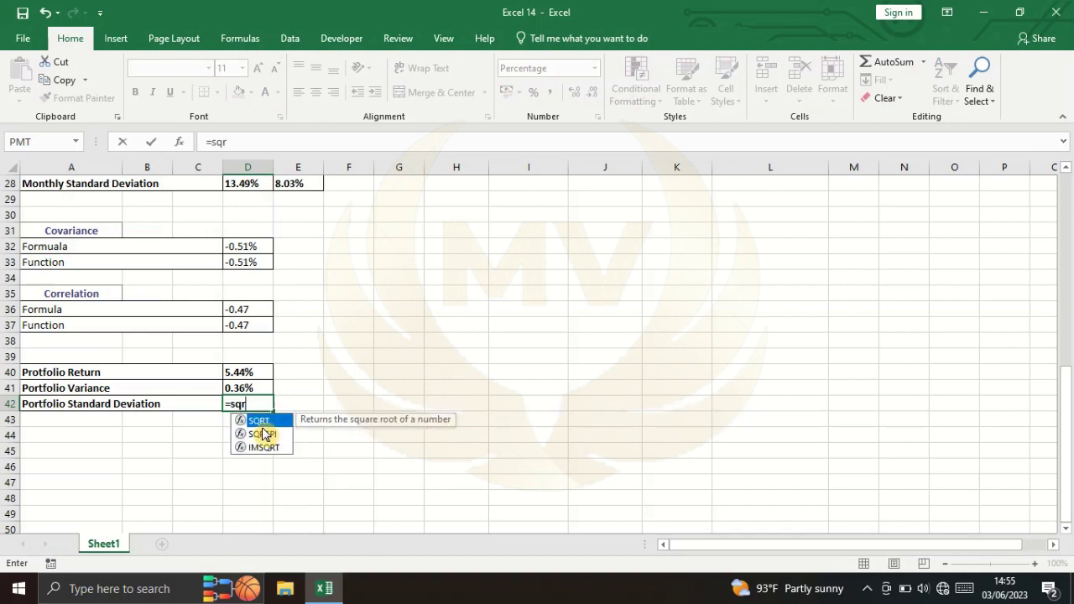
double_click(259, 421)
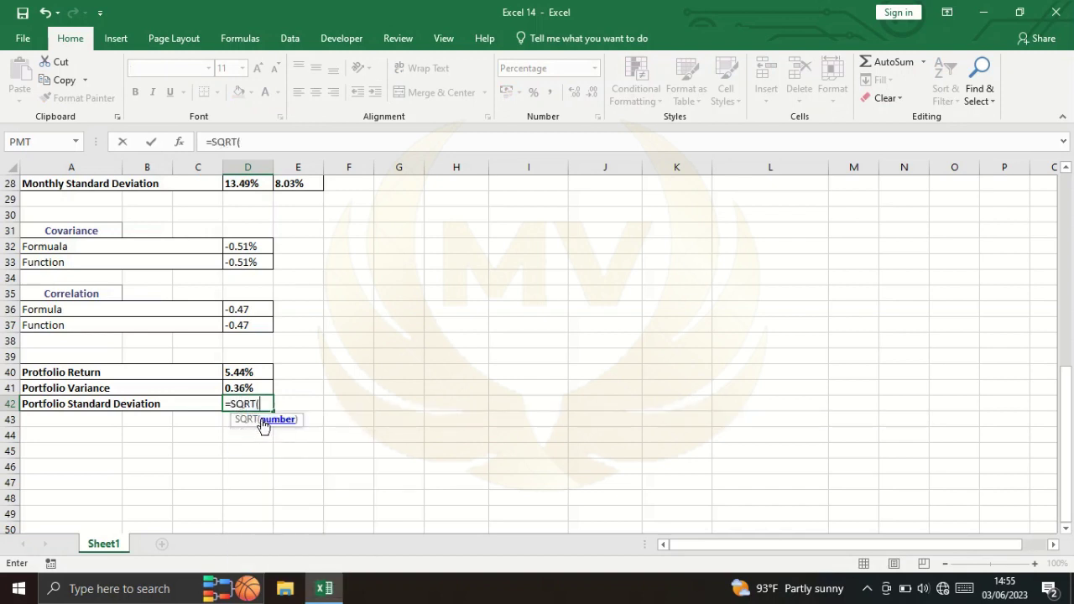
left_click(241, 387)
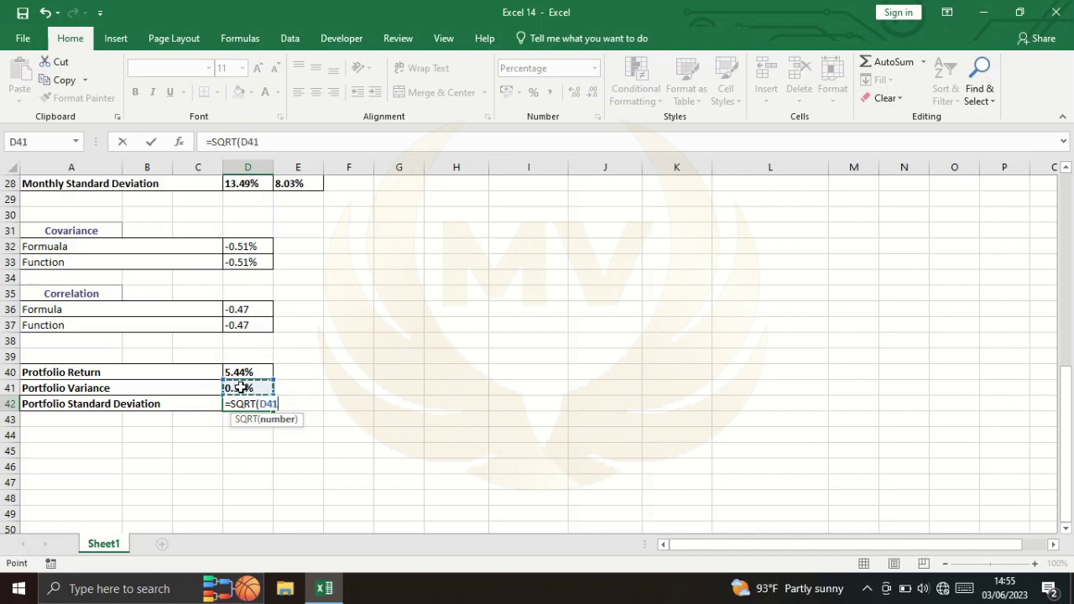
type(")")
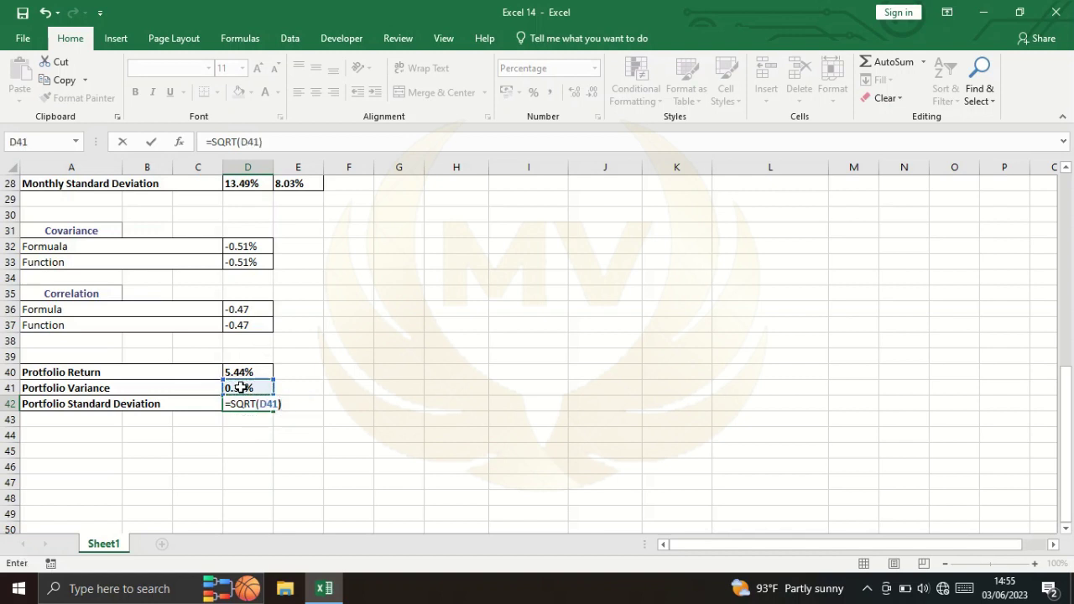
key("ctrl+Return")
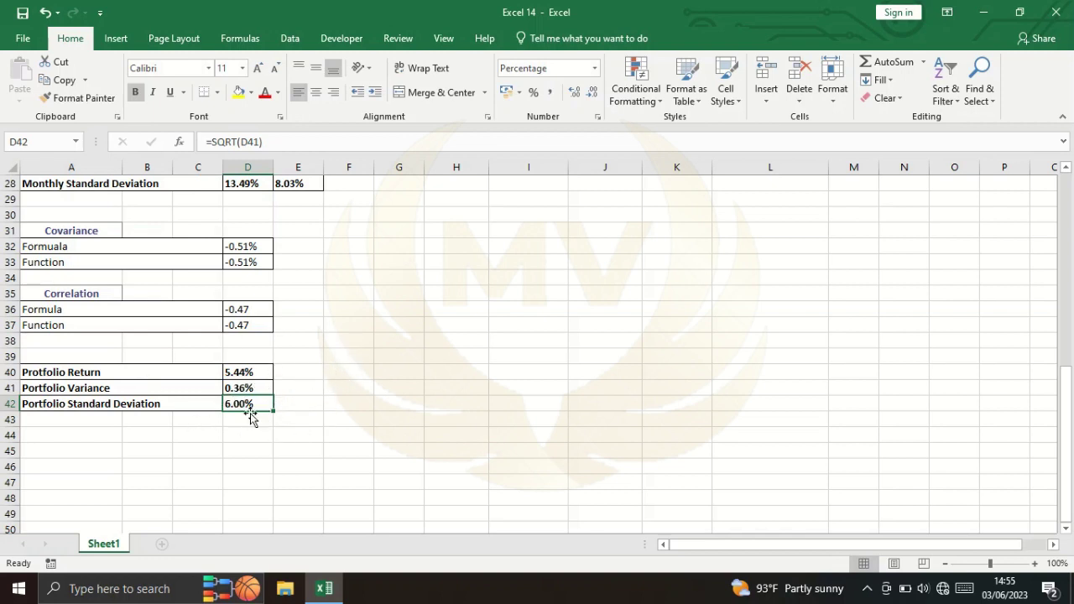
left_click(328, 388)
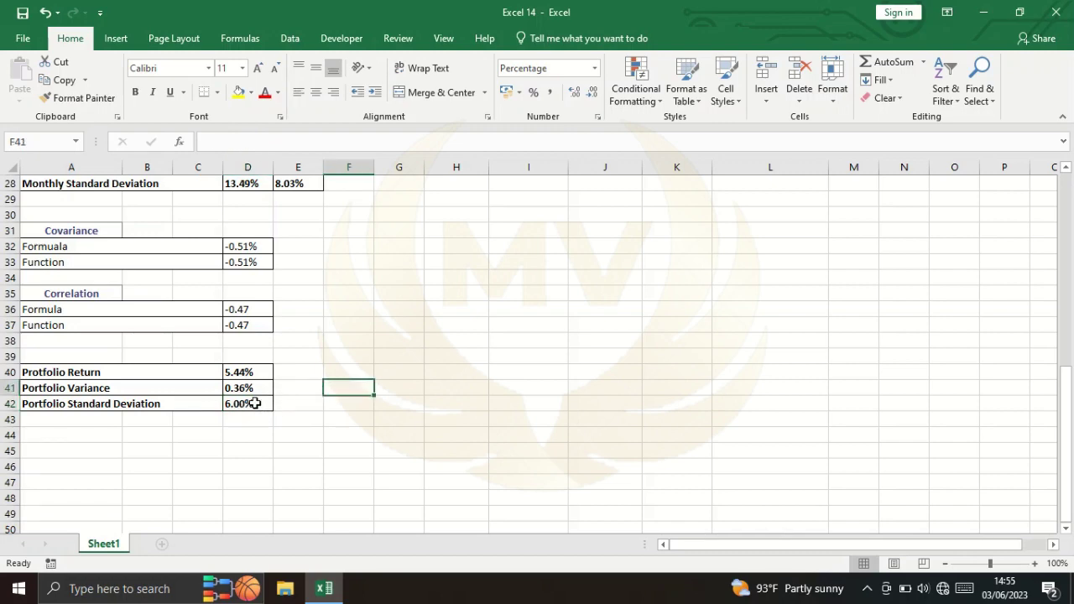
scroll(343, 316, "up", 4)
left_click(429, 338)
scroll(428, 338, "down", 2)
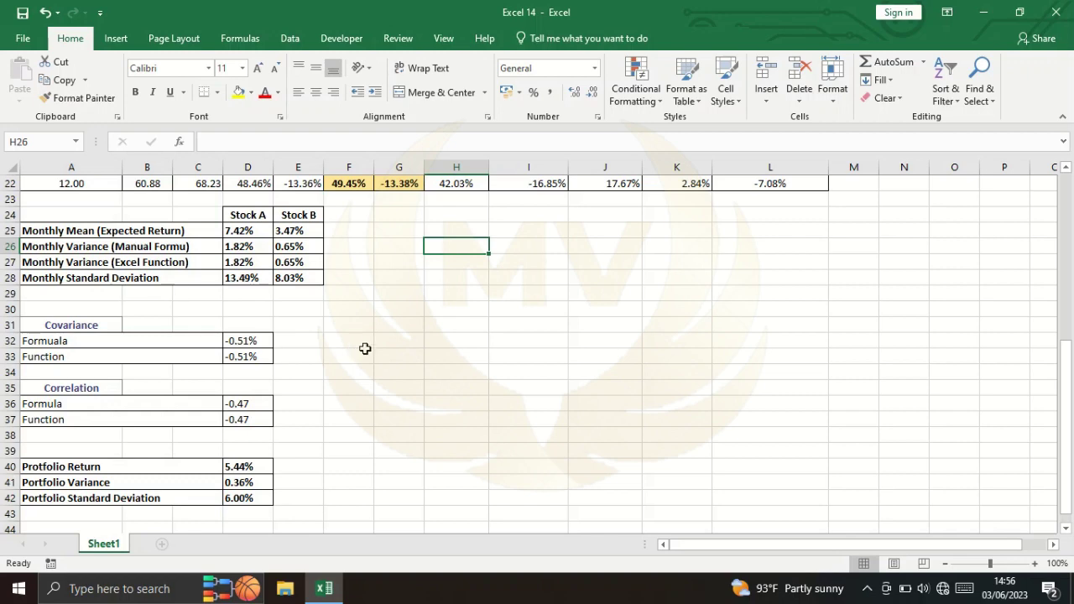
scroll(263, 407, "up", 4)
scroll(263, 407, "up", 3)
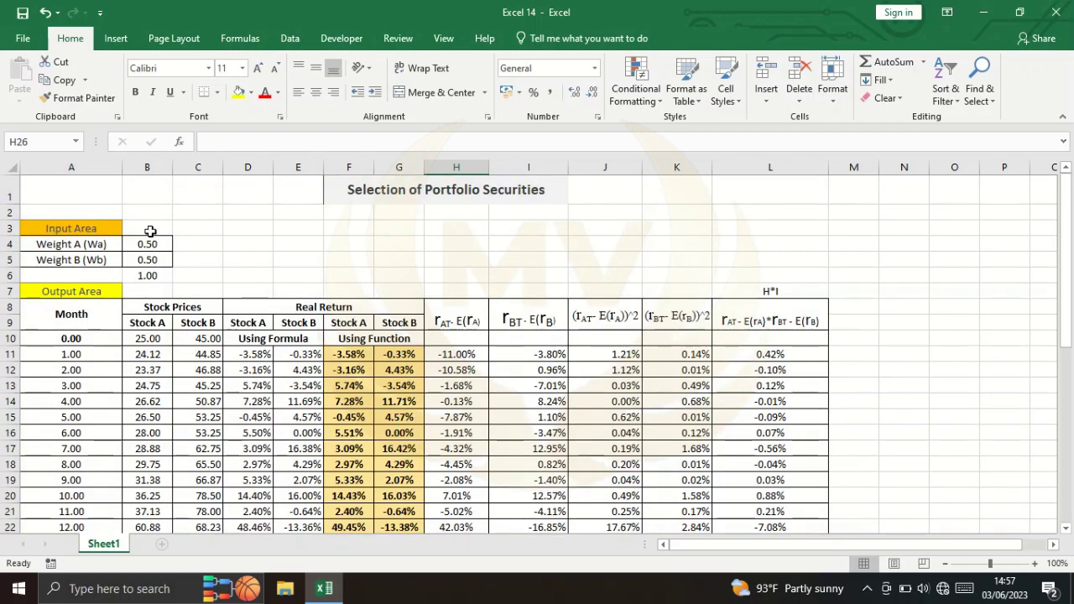
scroll(358, 293, "down", 2)
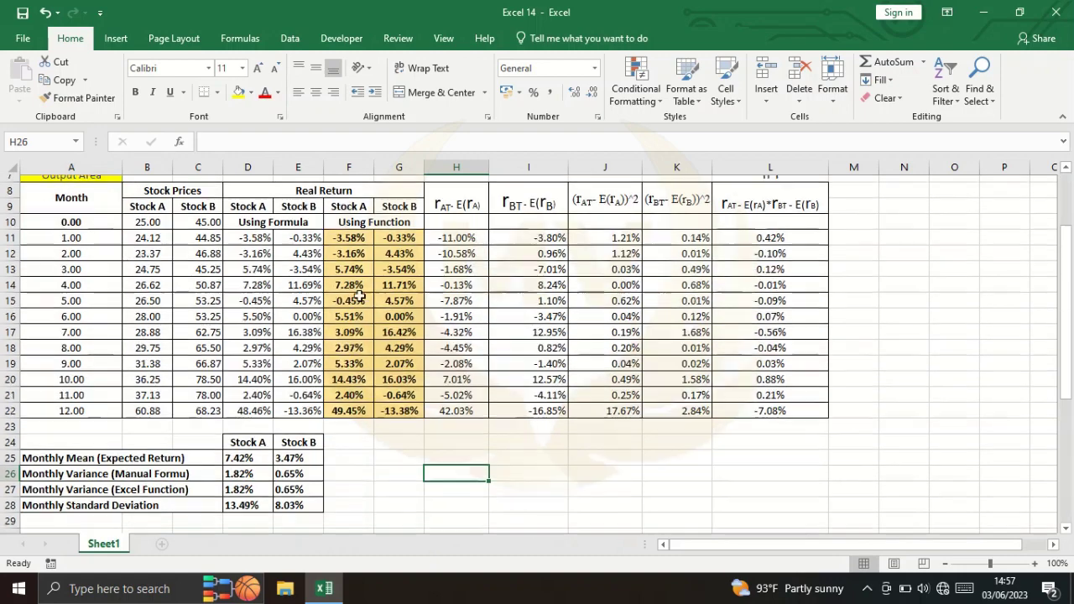
scroll(358, 294, "down", 2)
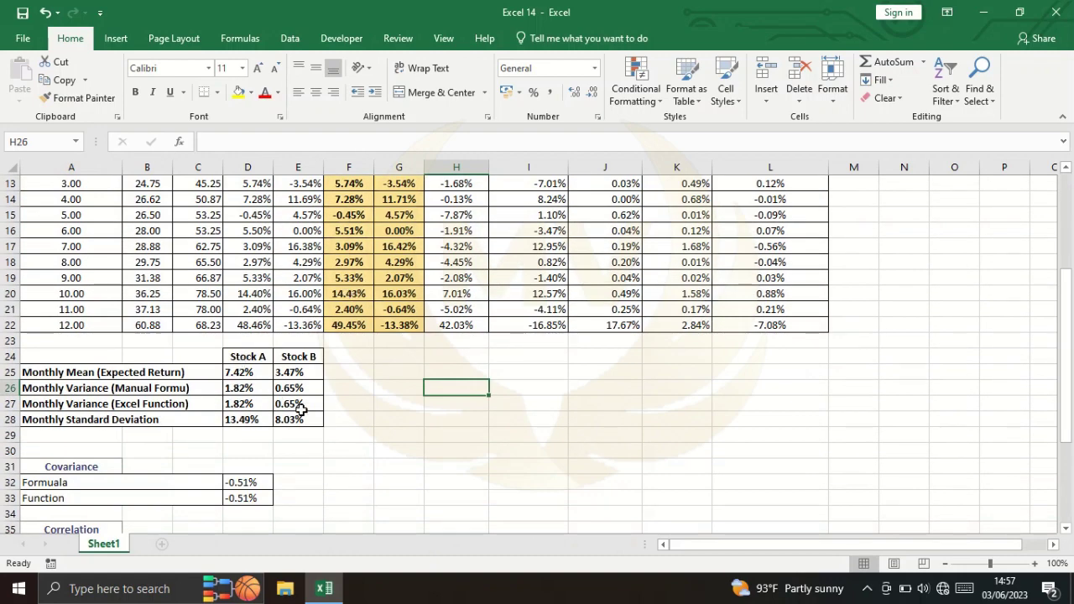
scroll(295, 416, "down", 1)
scroll(302, 422, "down", 1)
scroll(453, 367, "down", 2)
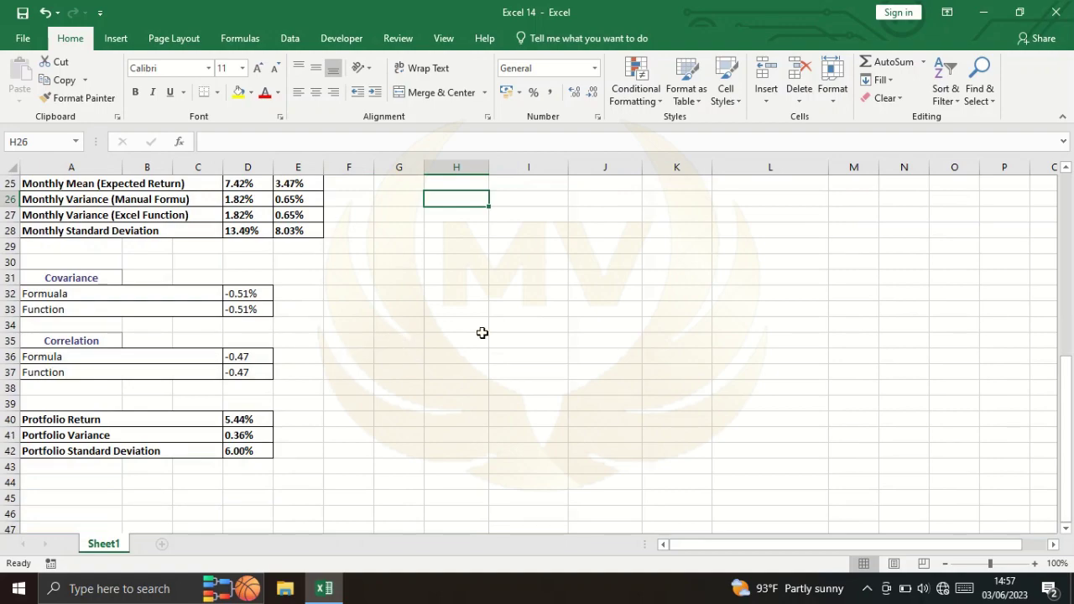
mouse_move(1065, 378)
left_mouse_down()
mouse_move(1063, 196)
mouse_move(1071, 365)
left_mouse_up()
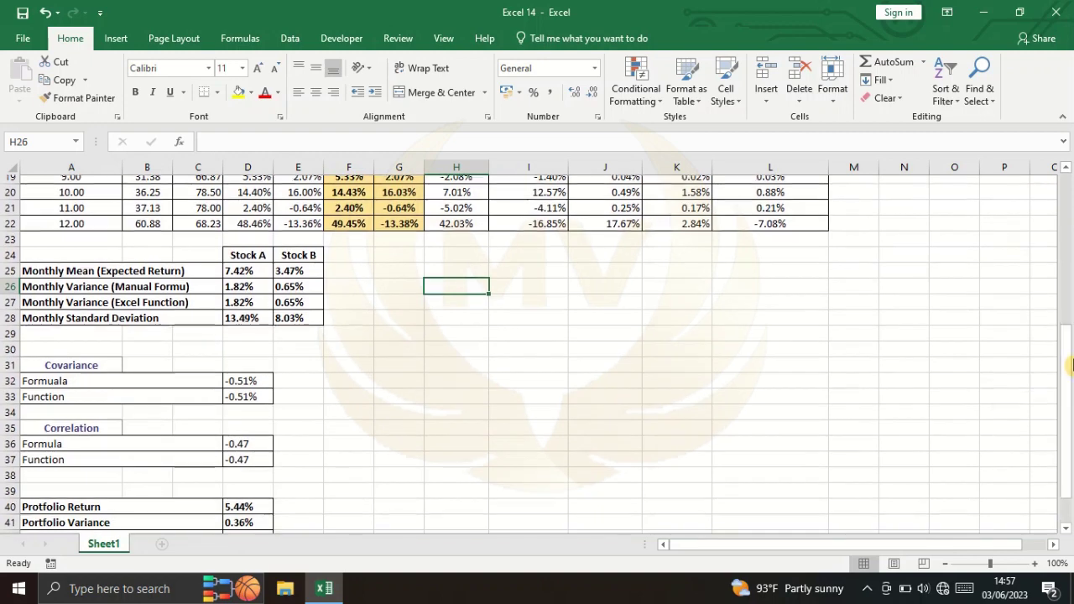
left_click(516, 325)
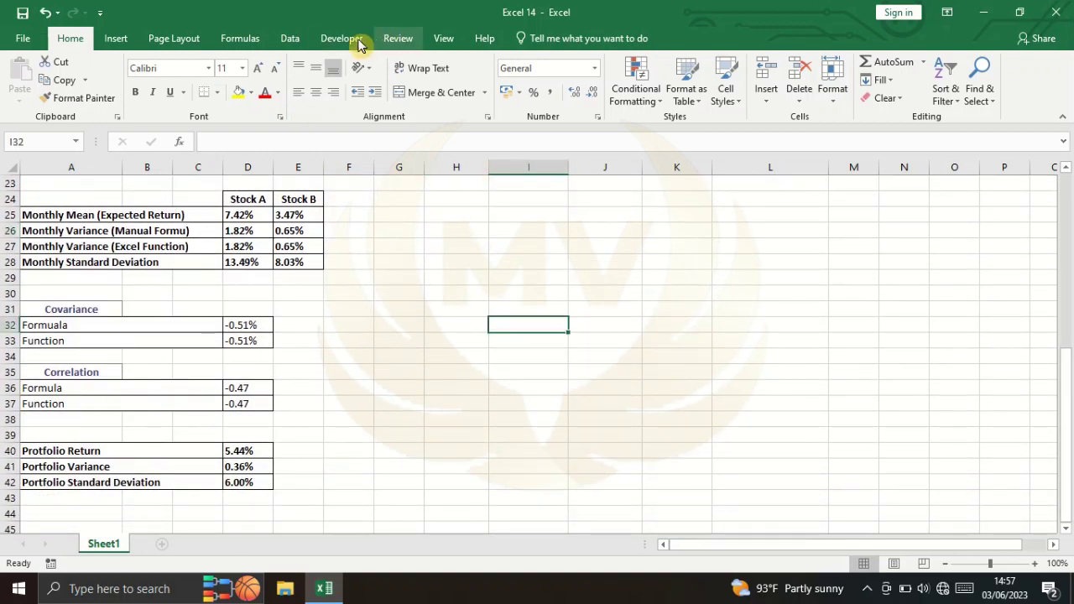
- Tick Solver Add-in under File > Options > Excel Add-ins, then open Solver from Data
left_click(293, 39)
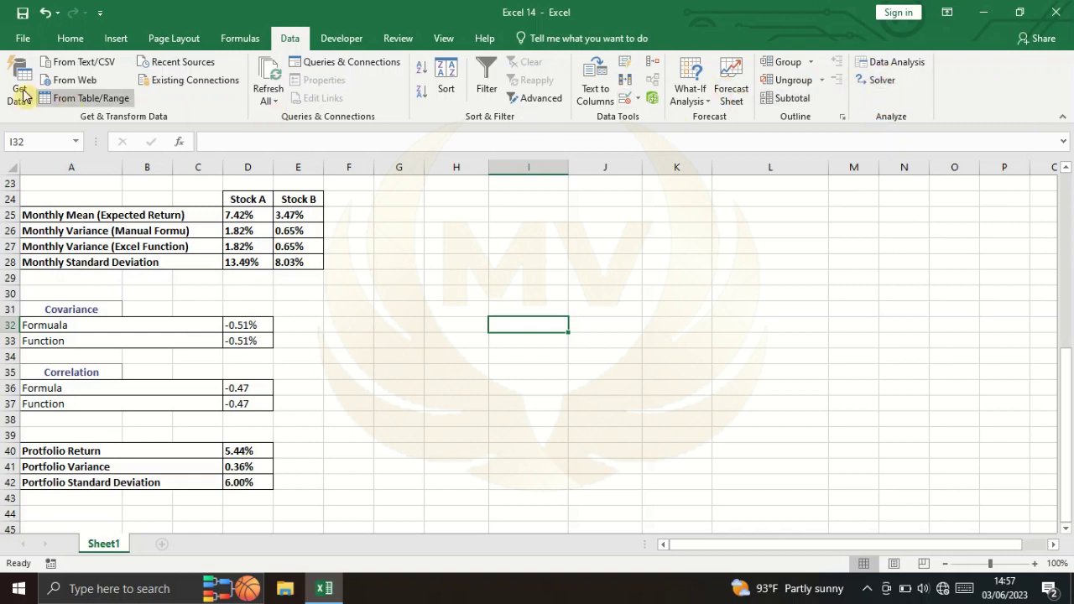
left_click(23, 38)
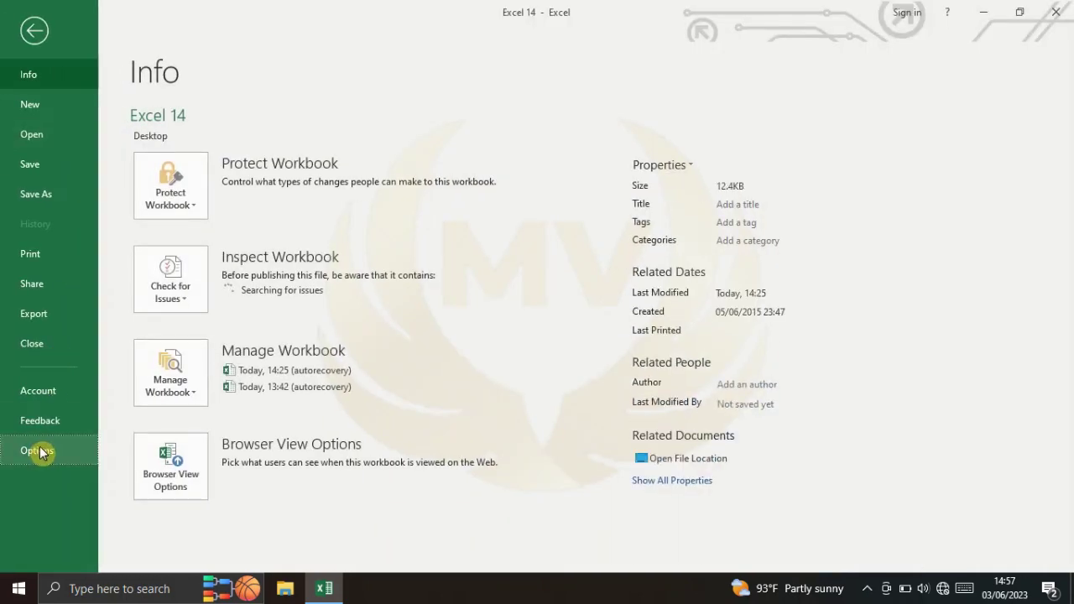
left_click(38, 446)
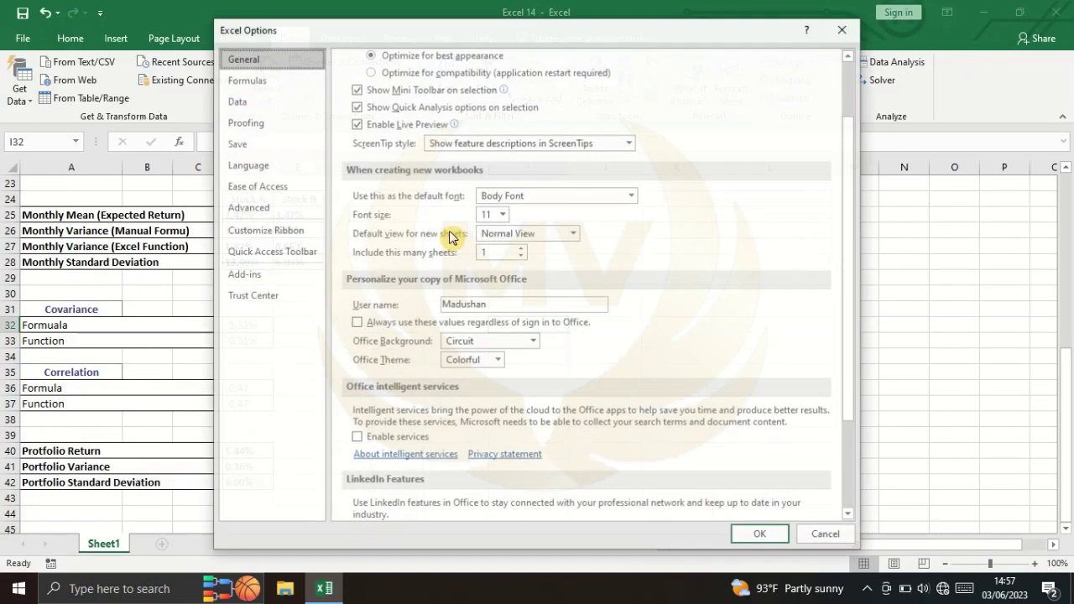
mouse_move(484, 20)
left_mouse_down()
mouse_move(528, 34)
mouse_move(538, 15)
left_mouse_up()
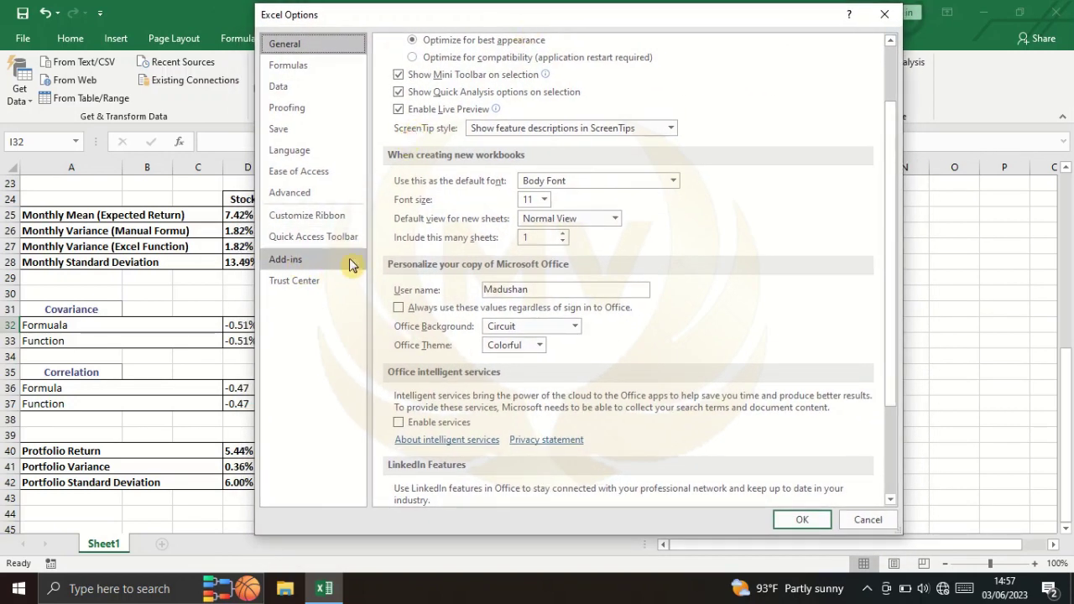
left_click(294, 260)
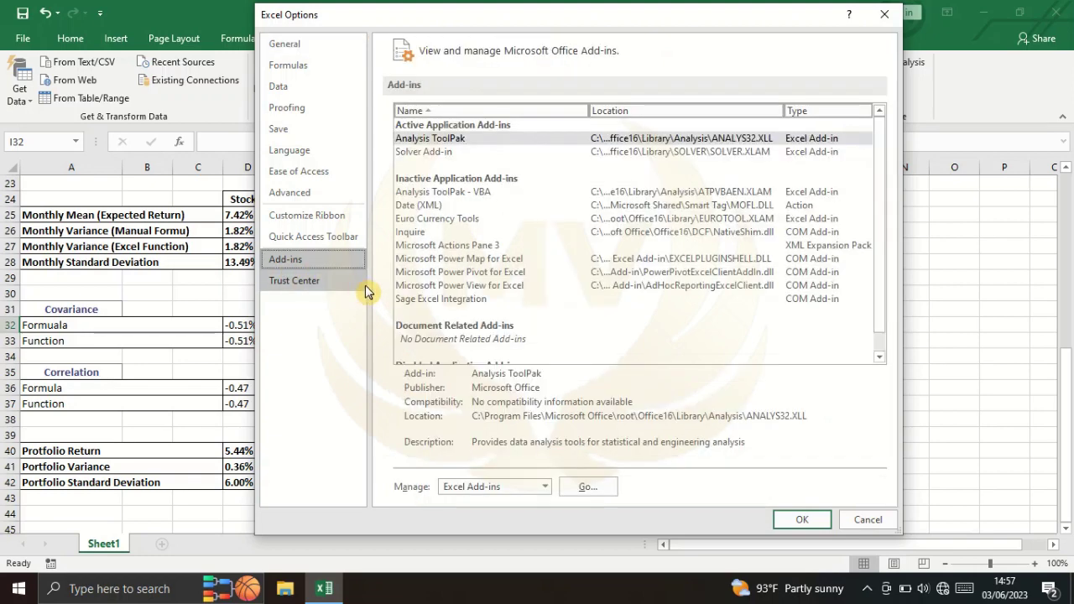
left_click(588, 487)
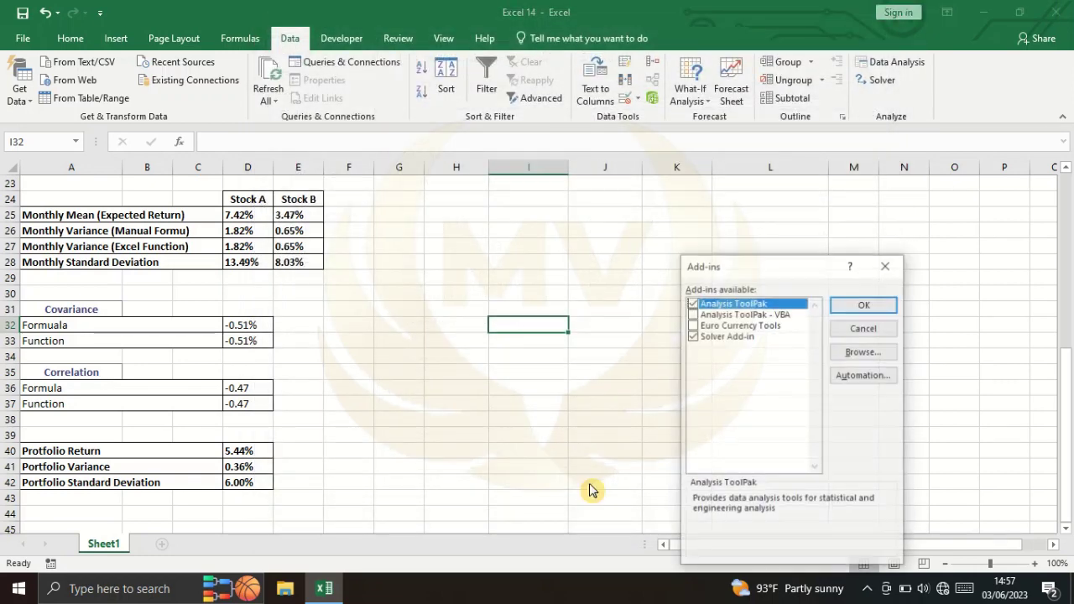
left_click_drag(743, 263, 504, 156)
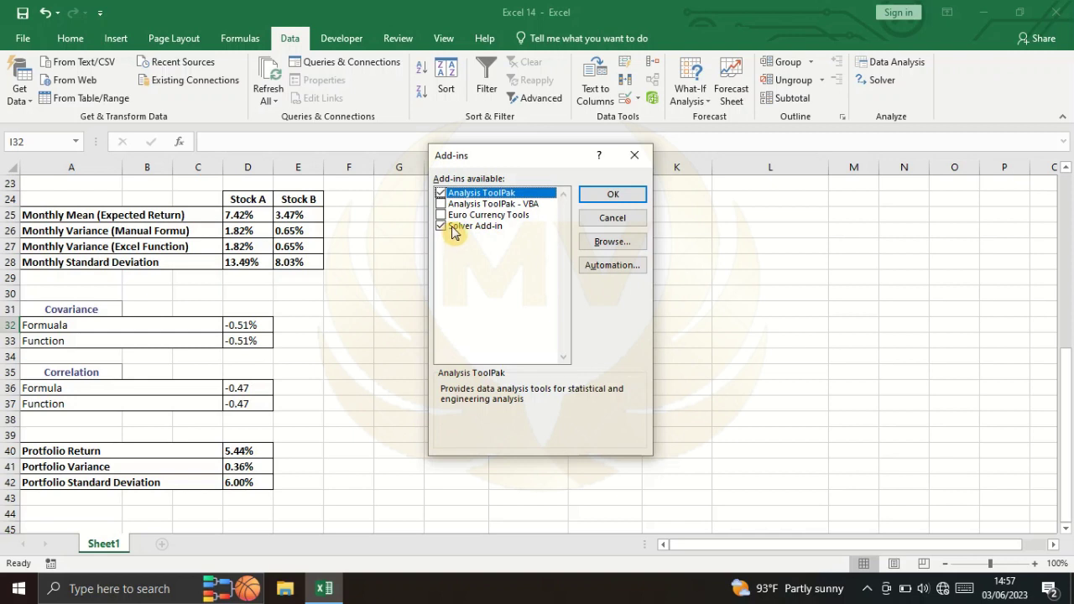
left_click(444, 226)
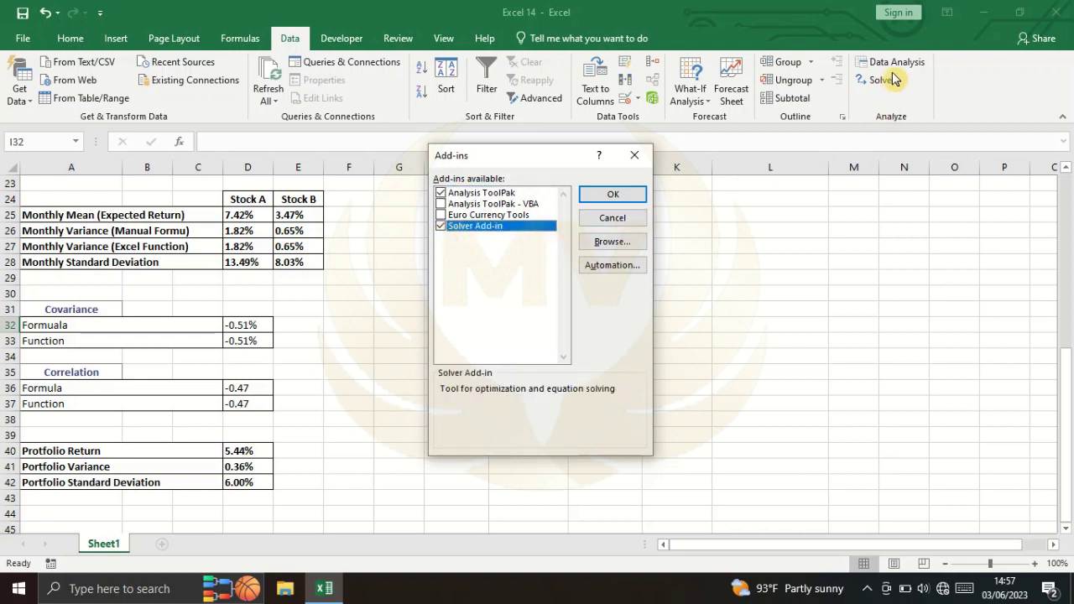
left_click(609, 198)
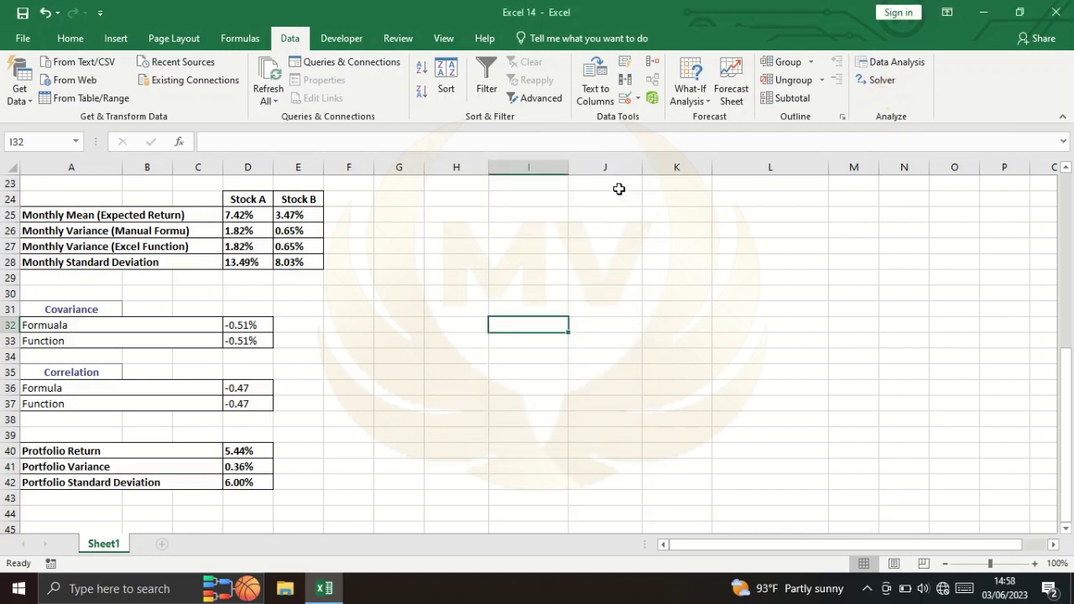
left_click(878, 84)
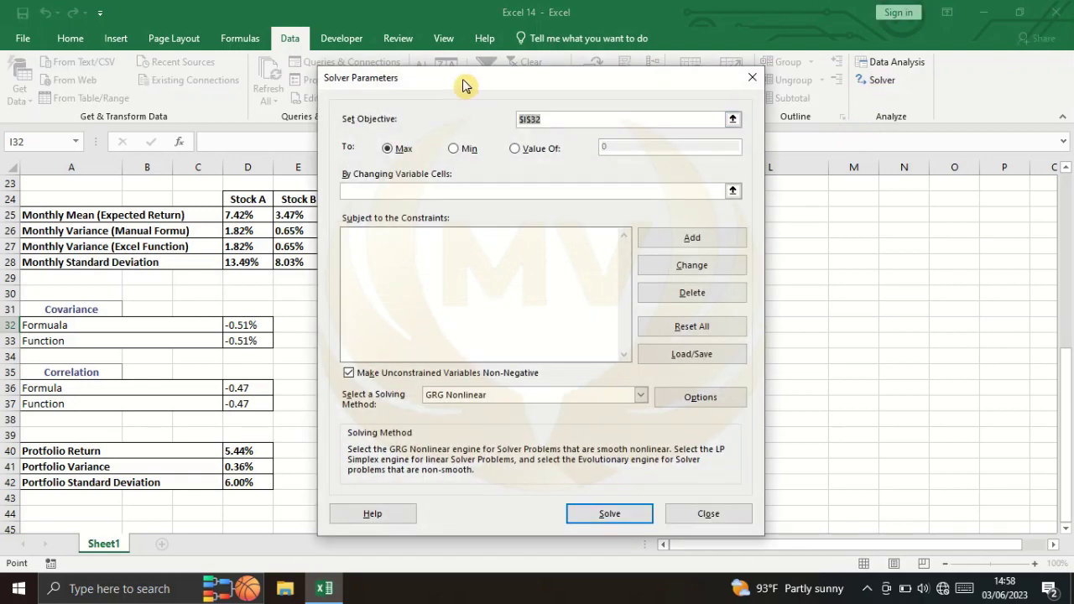
- Reset all existing Solver settings in the Solver Parameters dialog
left_click_drag(460, 87, 533, 88)
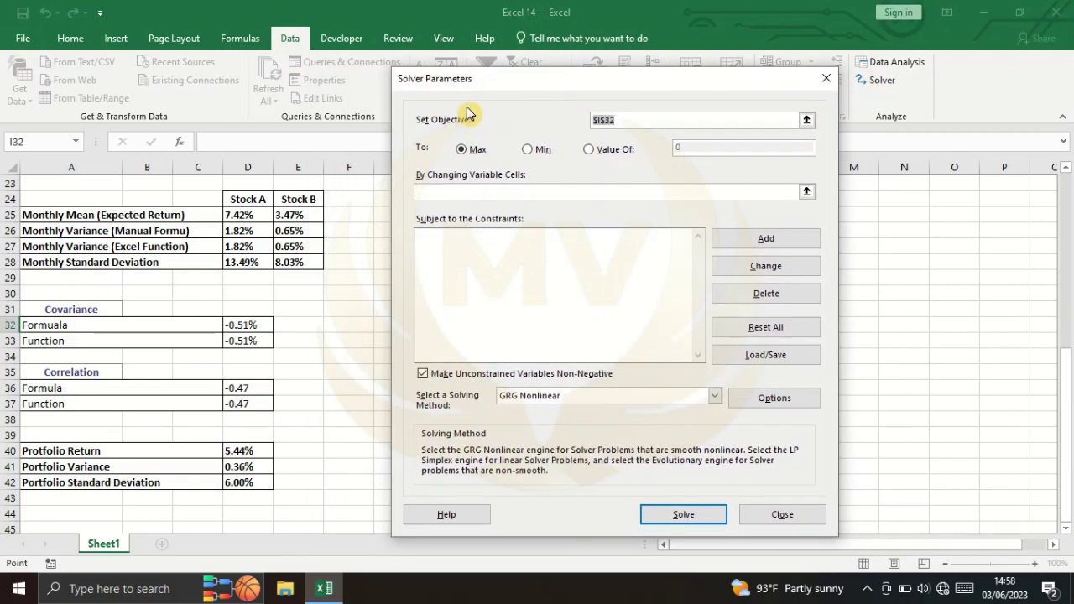
left_click_drag(475, 77, 487, 79)
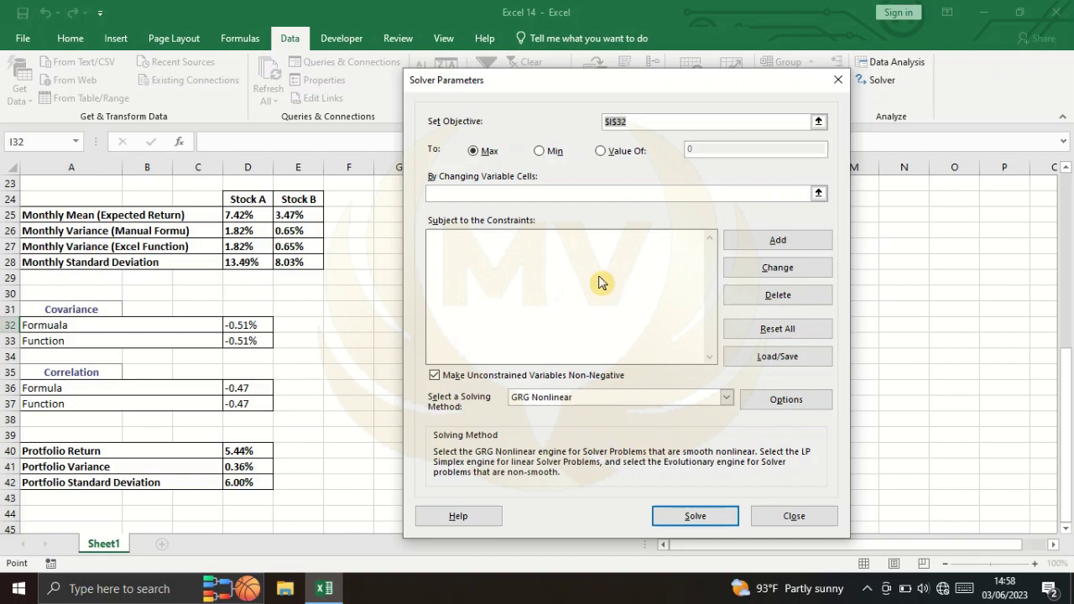
left_click_drag(553, 81, 569, 80)
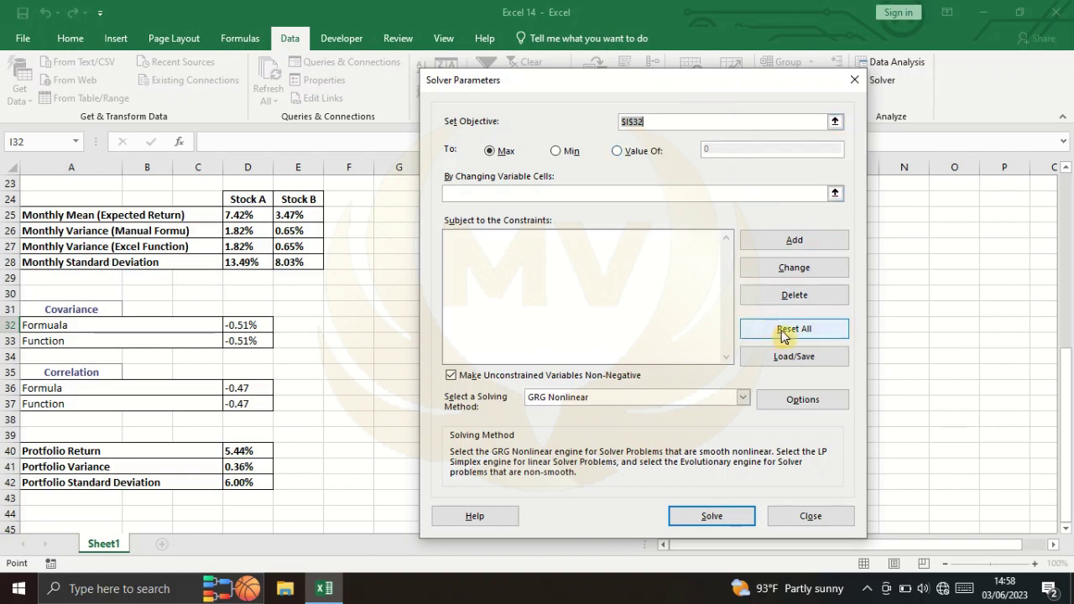
left_click(785, 336)
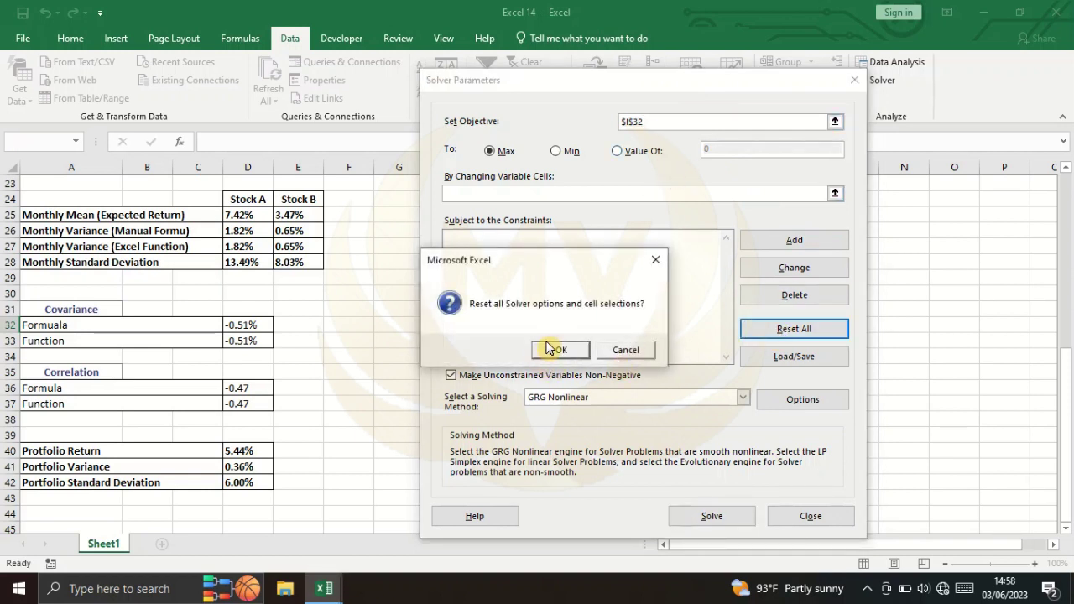
left_click(555, 353)
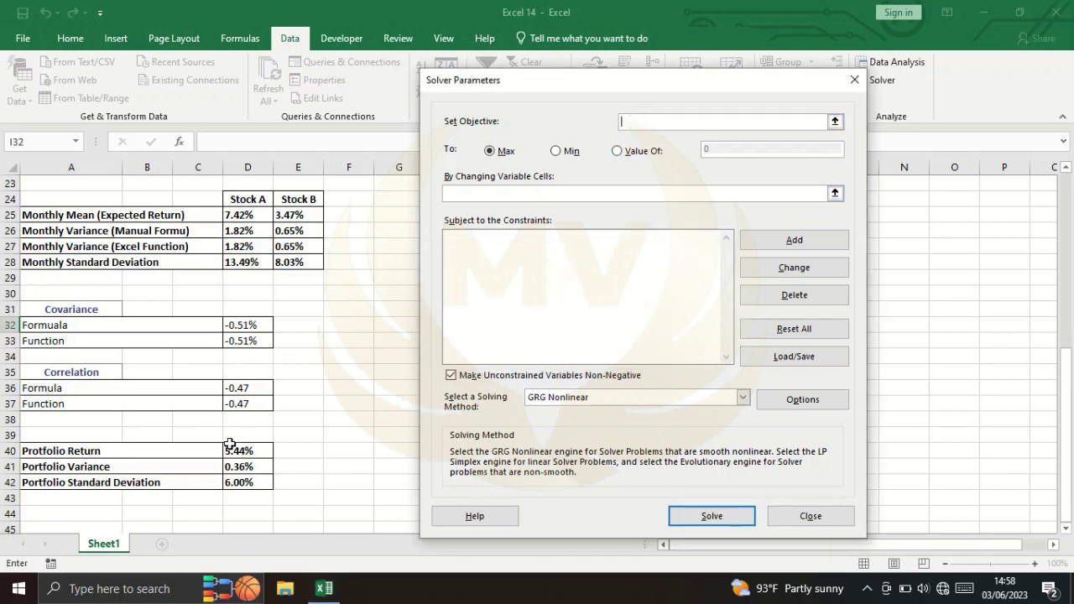
- Set objective $D$42 to Min with variable cells $B$4:$B$5
left_click(237, 484)
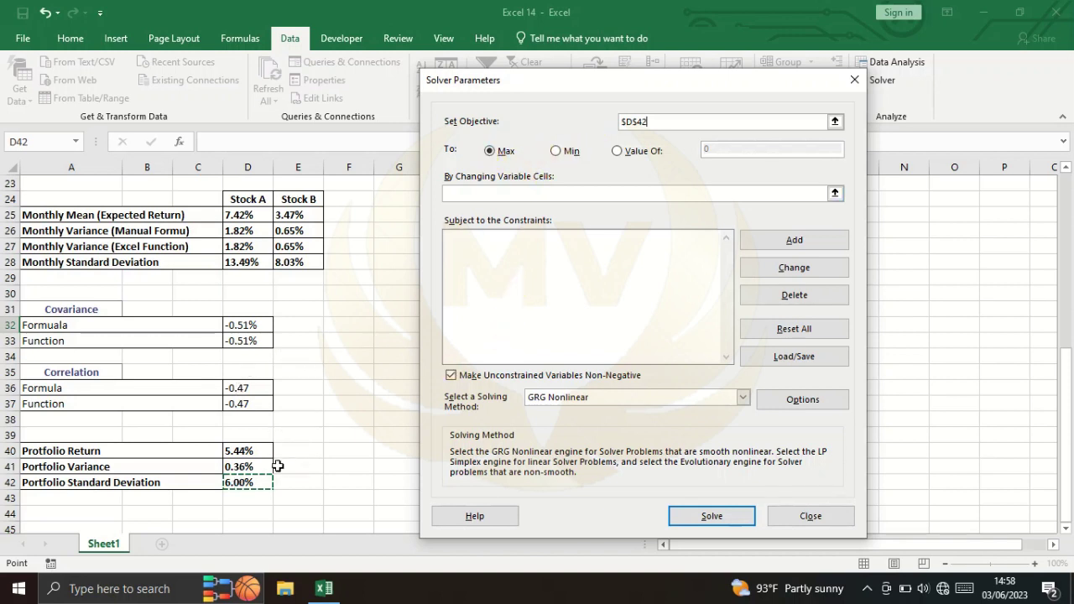
left_click(556, 152)
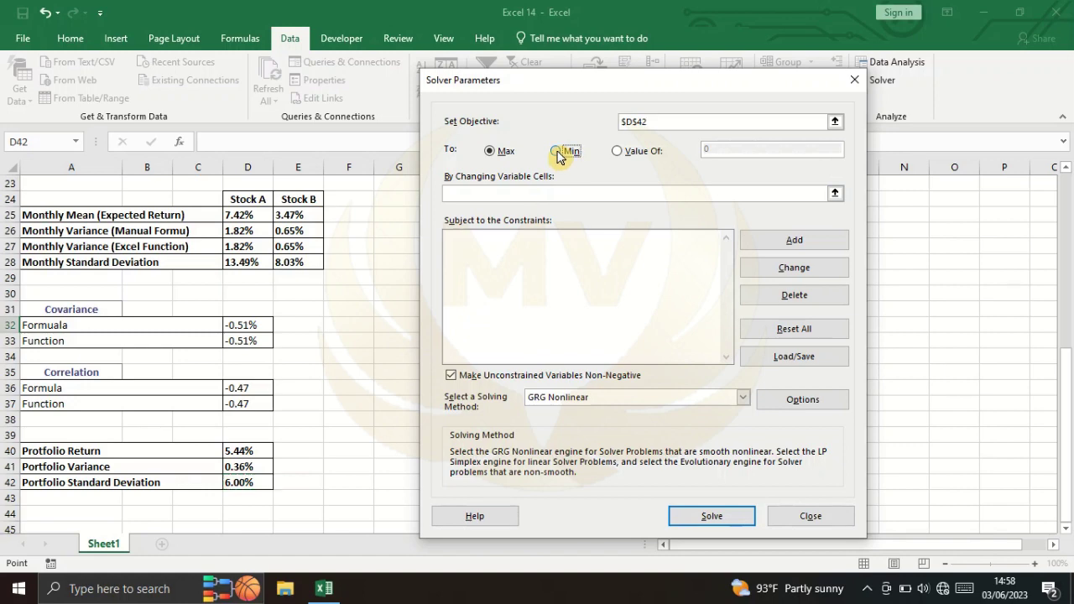
left_click(512, 192)
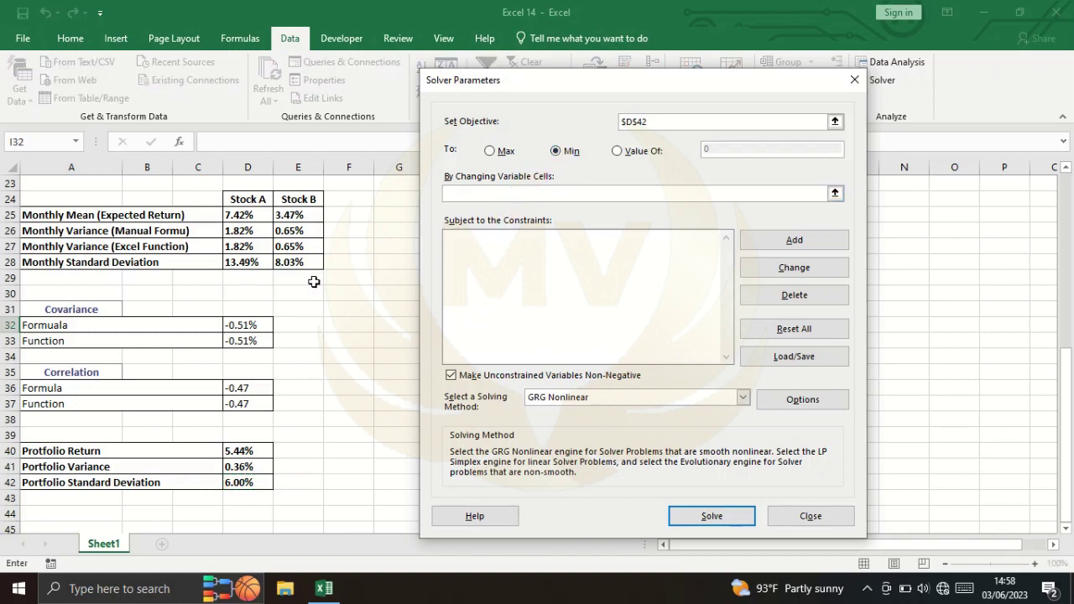
scroll(306, 285, "up", 4)
scroll(299, 290, "up", 4)
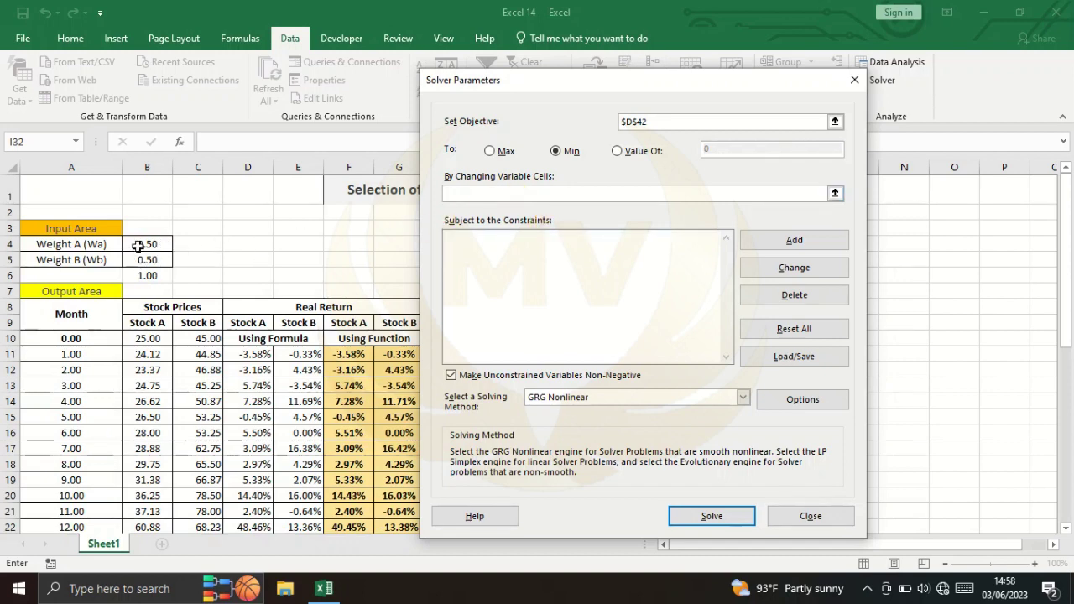
left_click_drag(139, 242, 139, 258)
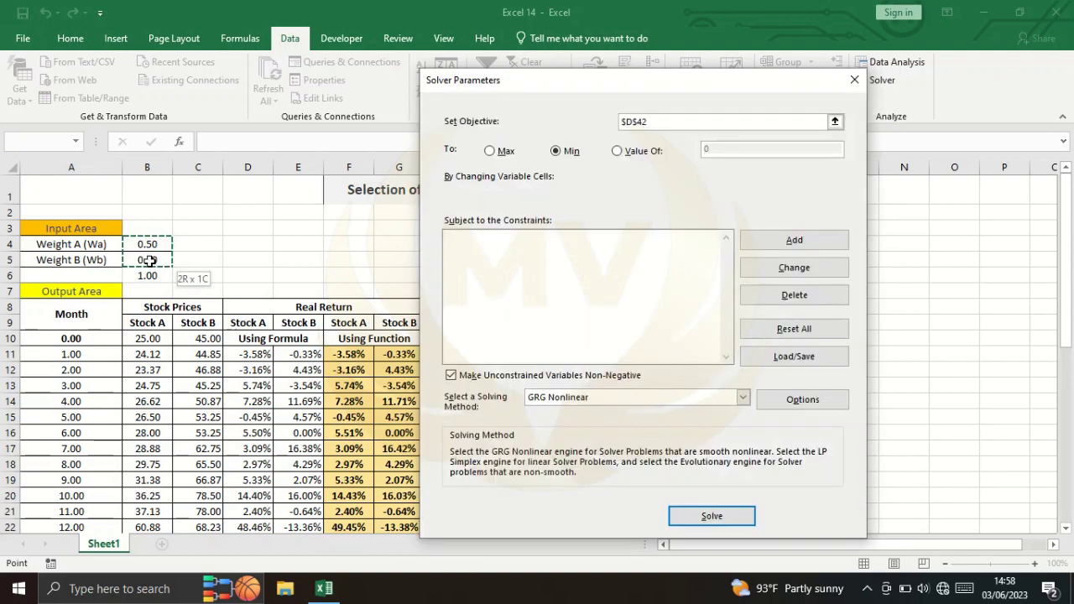
left_click(656, 259)
left_click(781, 243)
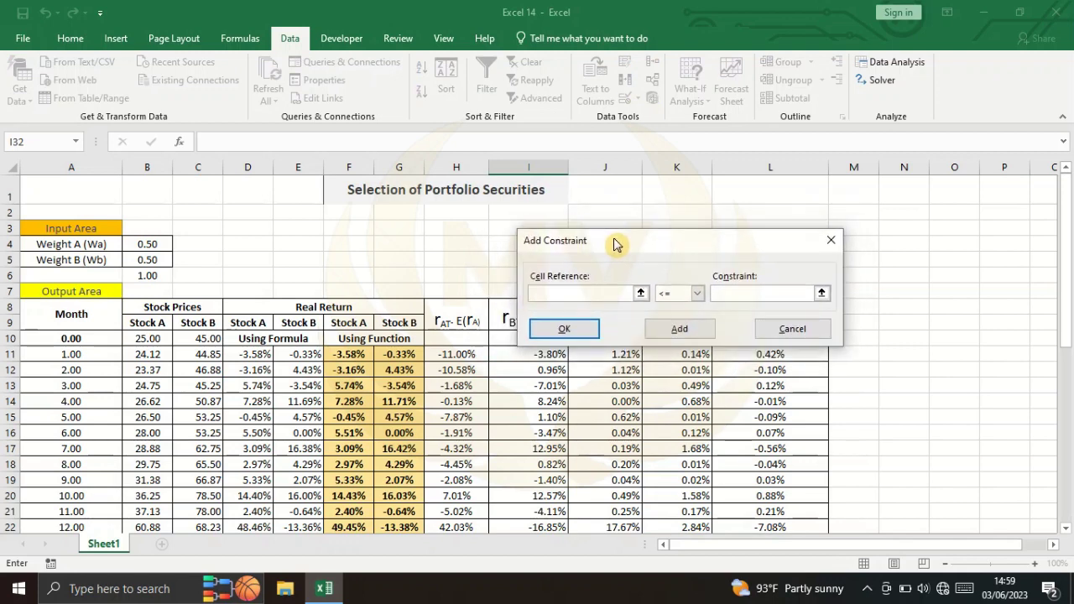
- Add the constraint $B$4:$B$5 <= 1
left_click_drag(611, 245, 580, 237)
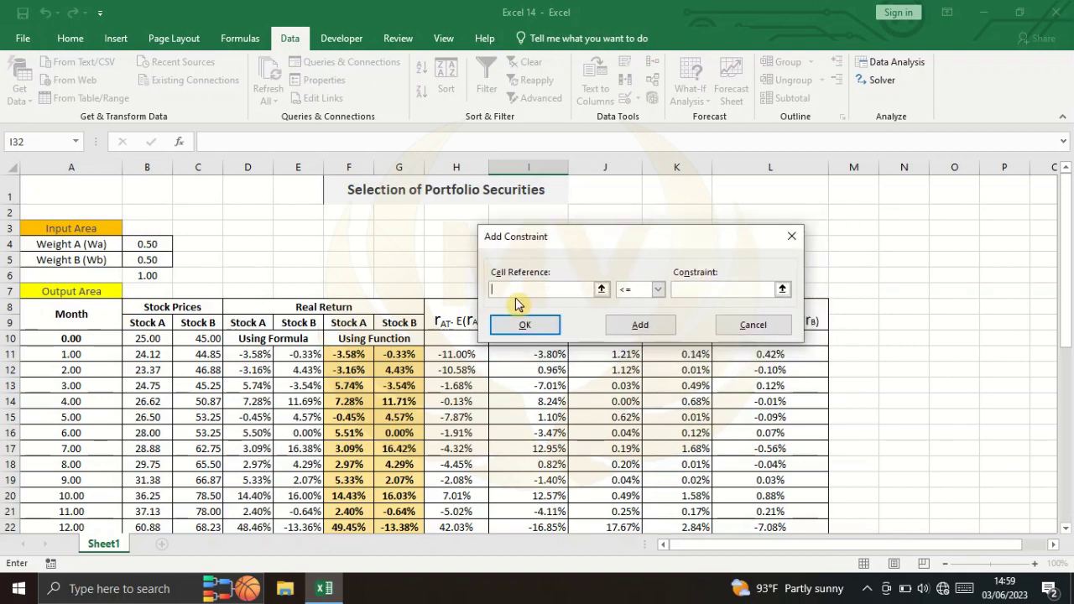
left_click_drag(146, 243, 148, 261)
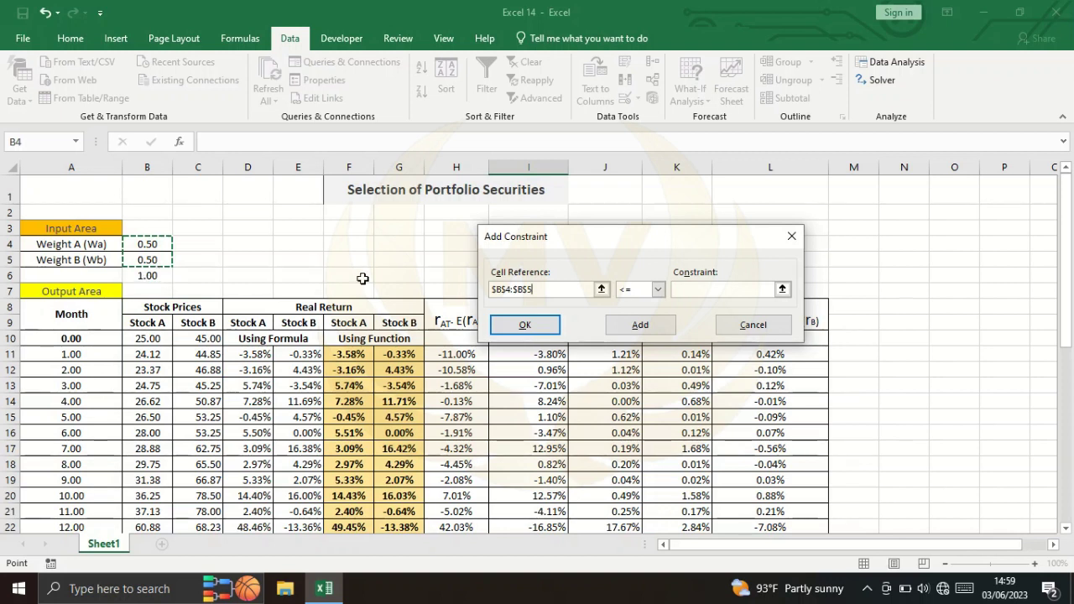
left_click(657, 288)
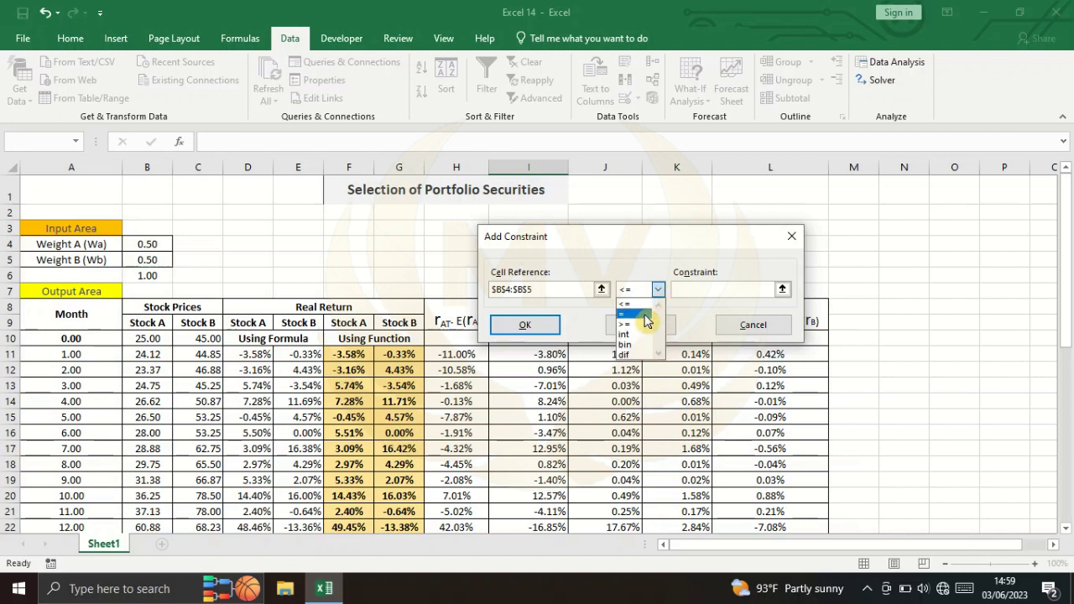
left_click(628, 305)
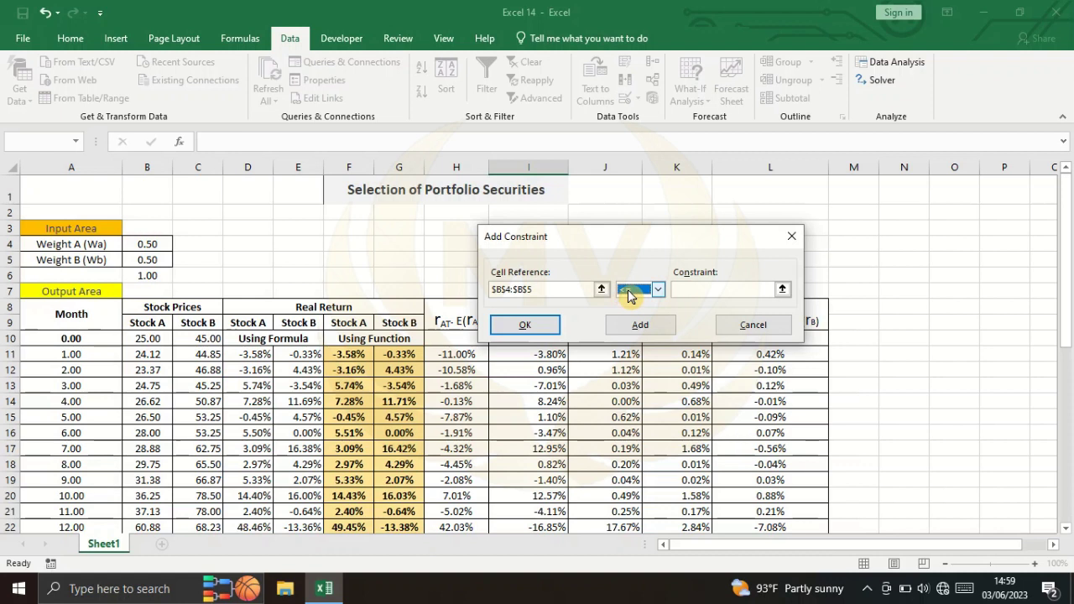
left_click(688, 290)
type("1")
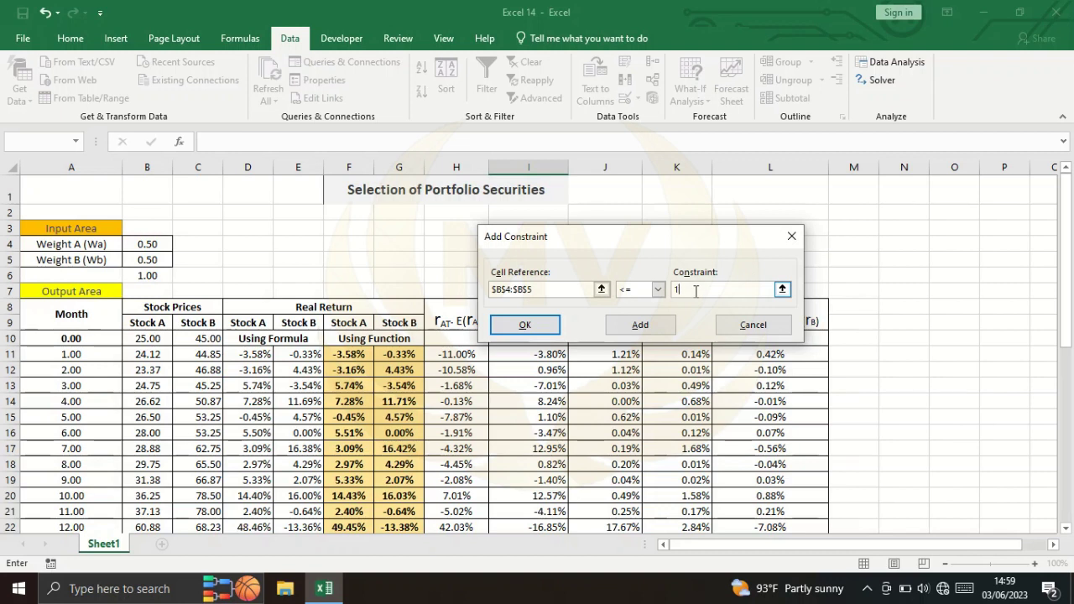
left_click(658, 290)
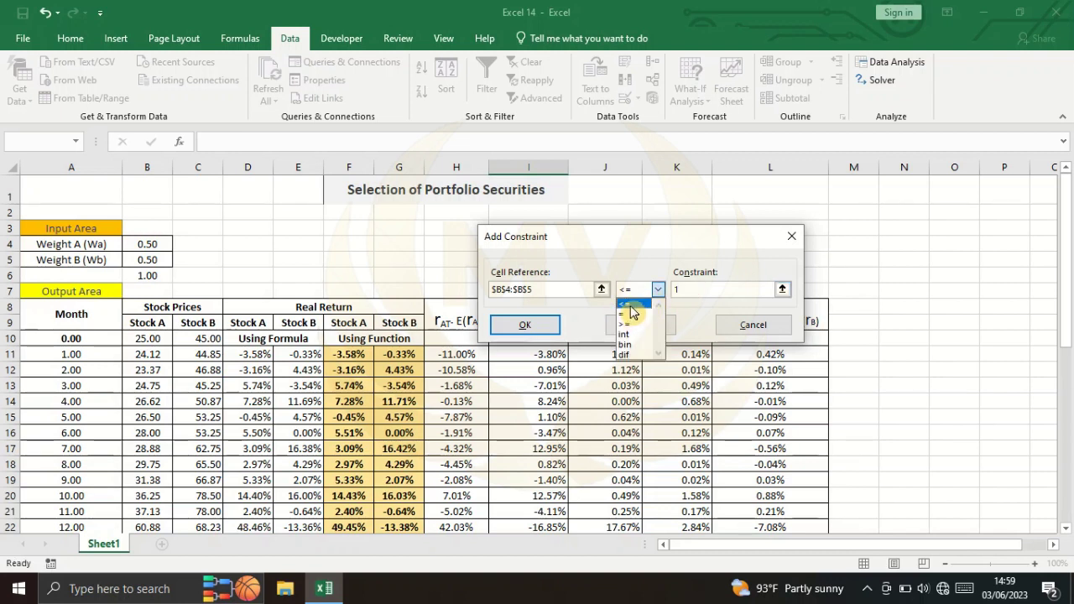
left_click(629, 305)
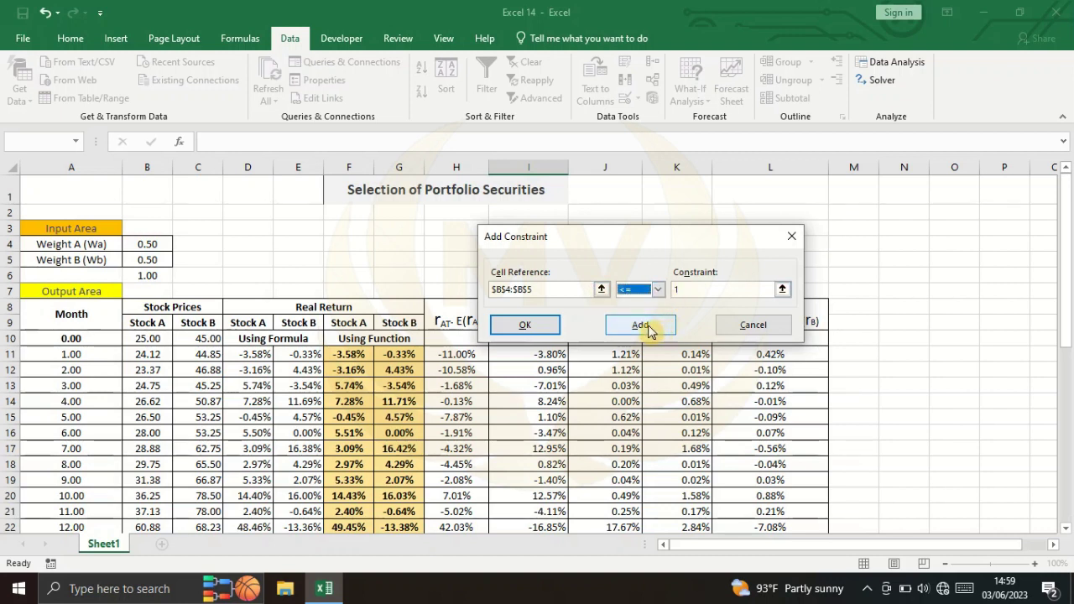
left_click(640, 326)
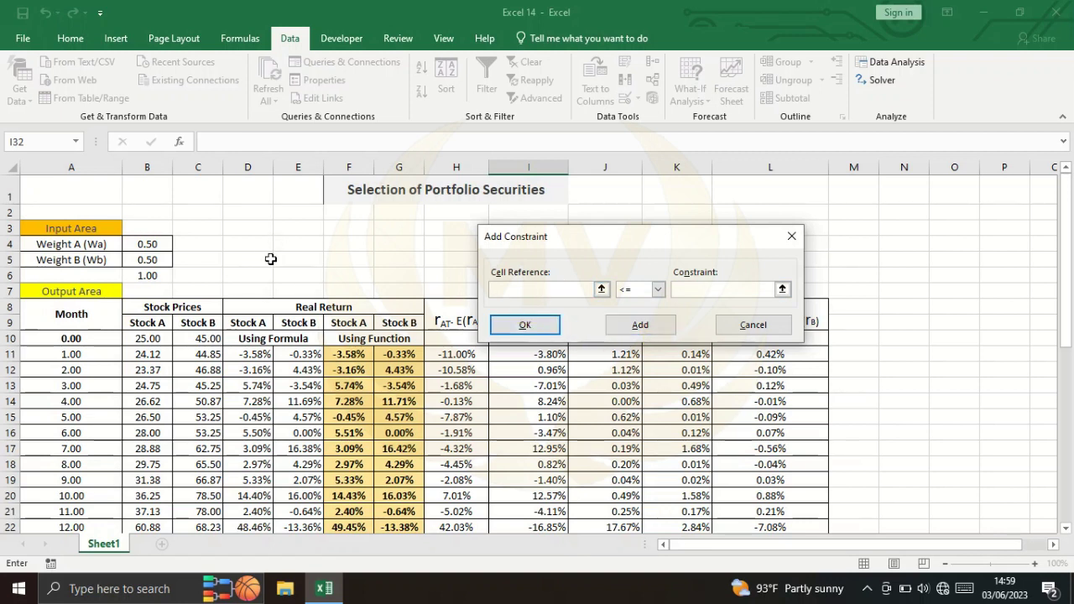
- Add the non-negative weights constraint $B$4:$B$5 >= 0
left_click_drag(127, 243, 147, 259)
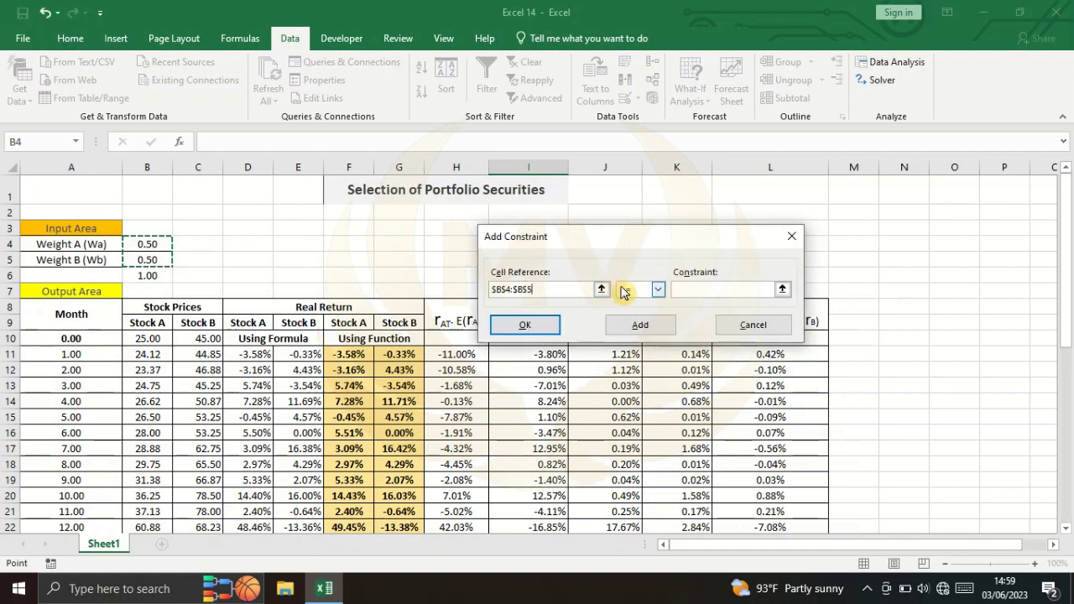
left_click(657, 290)
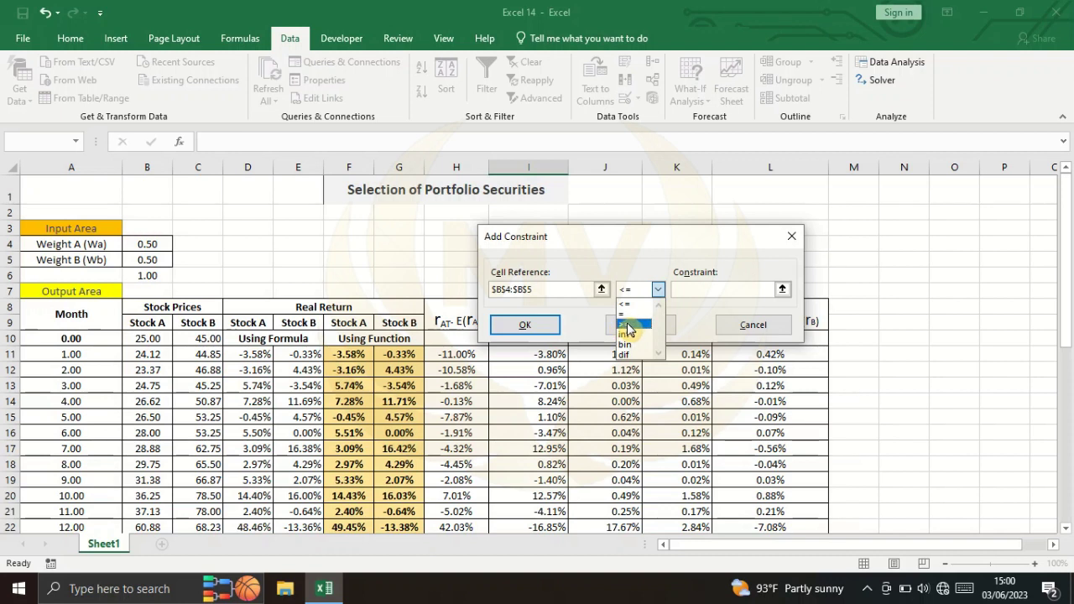
left_click(629, 327)
left_click(690, 289)
type("0")
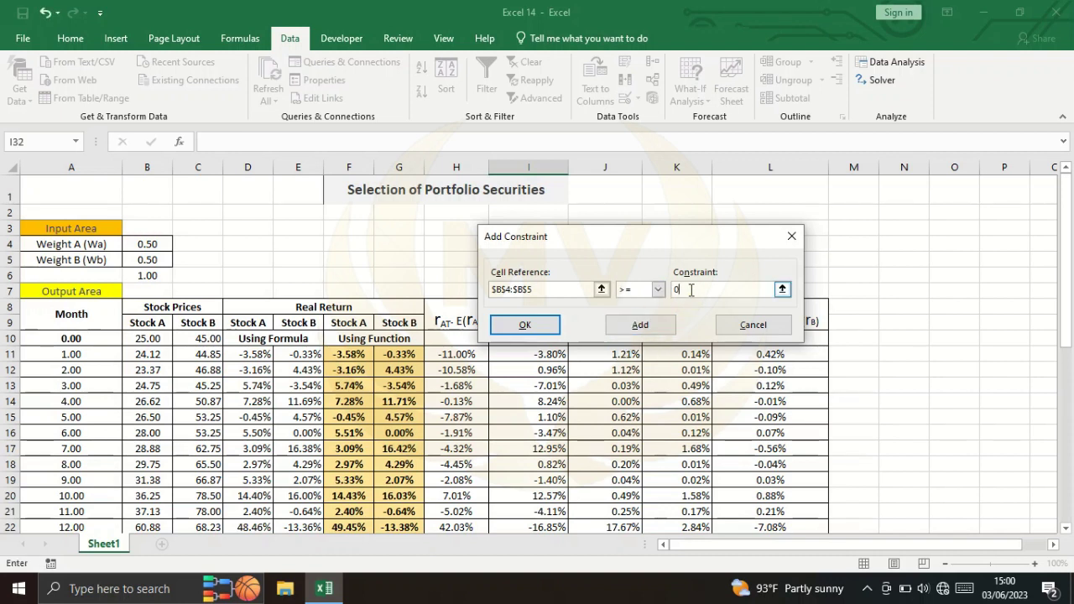
left_click(640, 323)
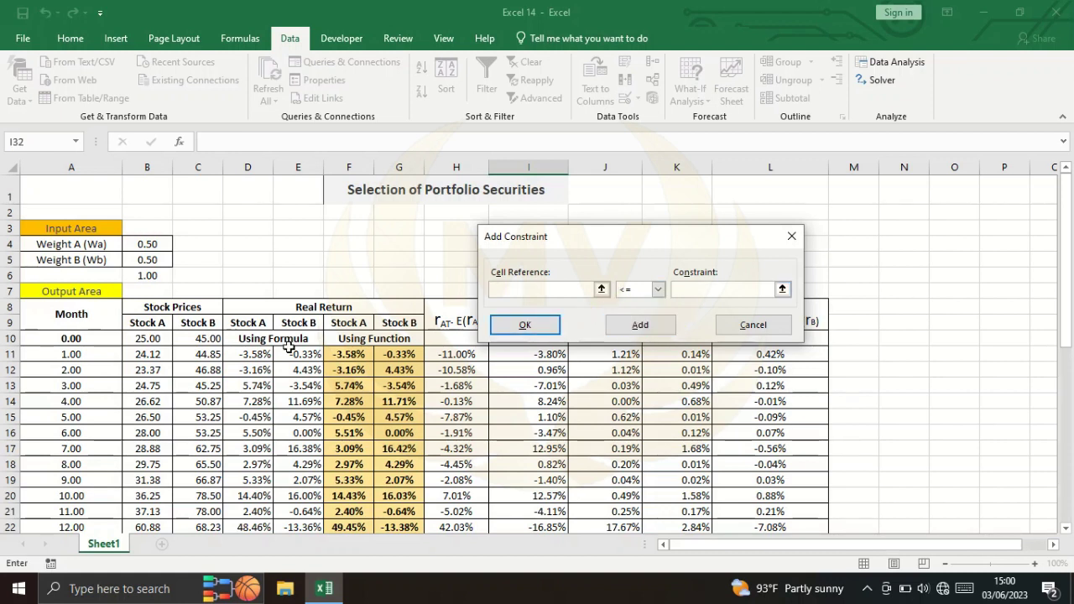
- Add the constraint $B$6 = 1 and return to Solver Parameters
left_click(146, 275)
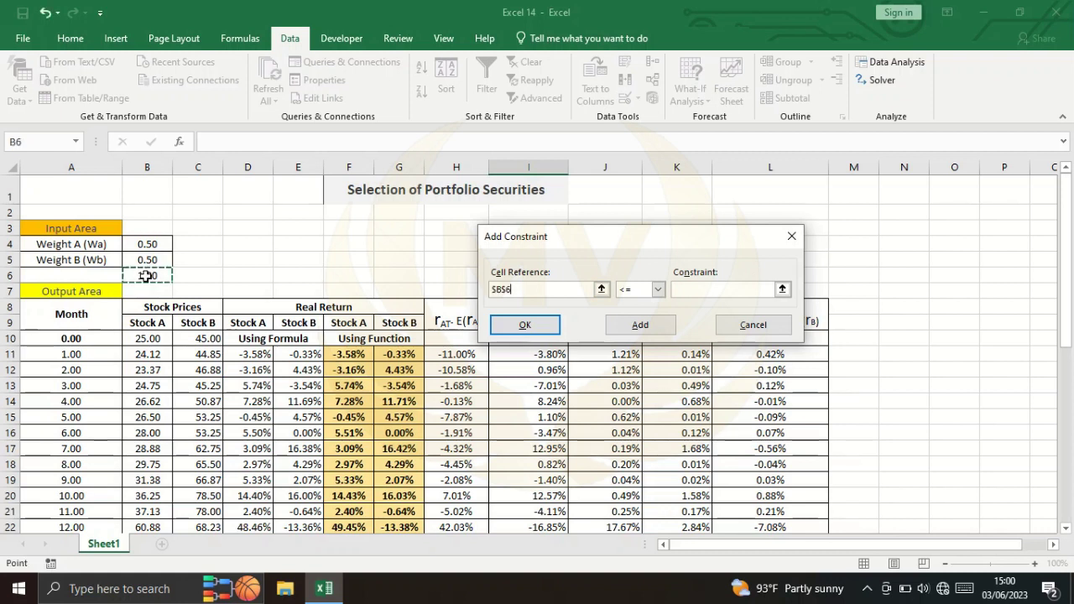
left_click(658, 289)
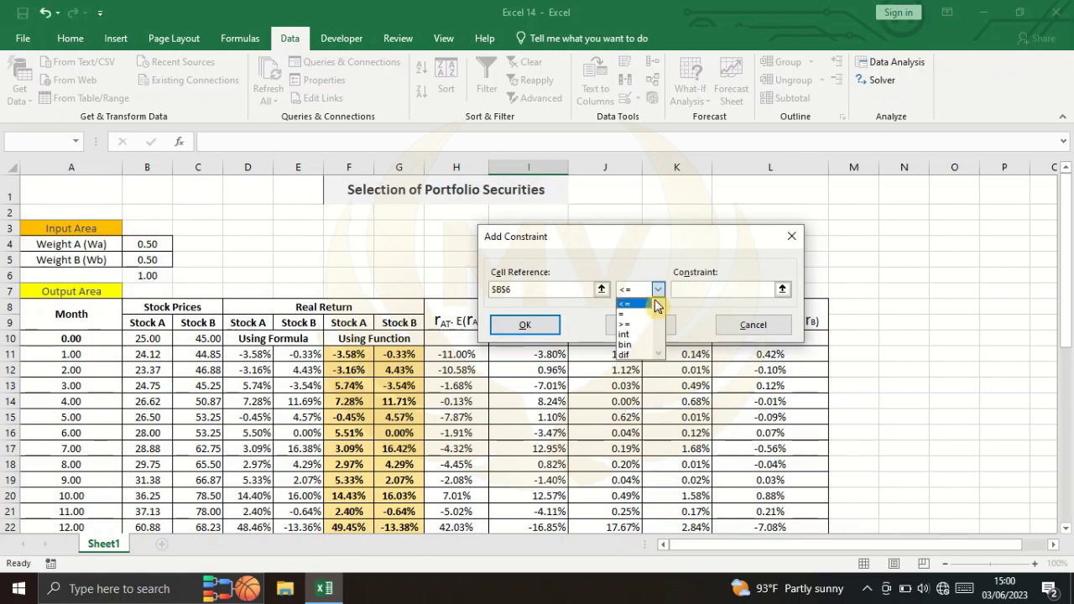
left_click(621, 314)
left_click(689, 289)
type("1")
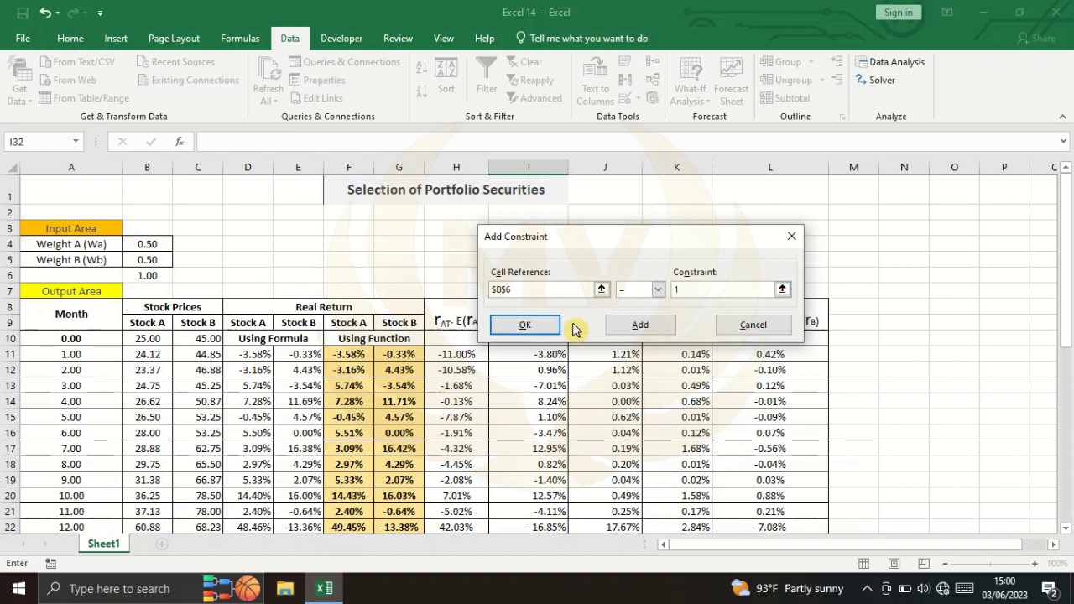
left_click(537, 323)
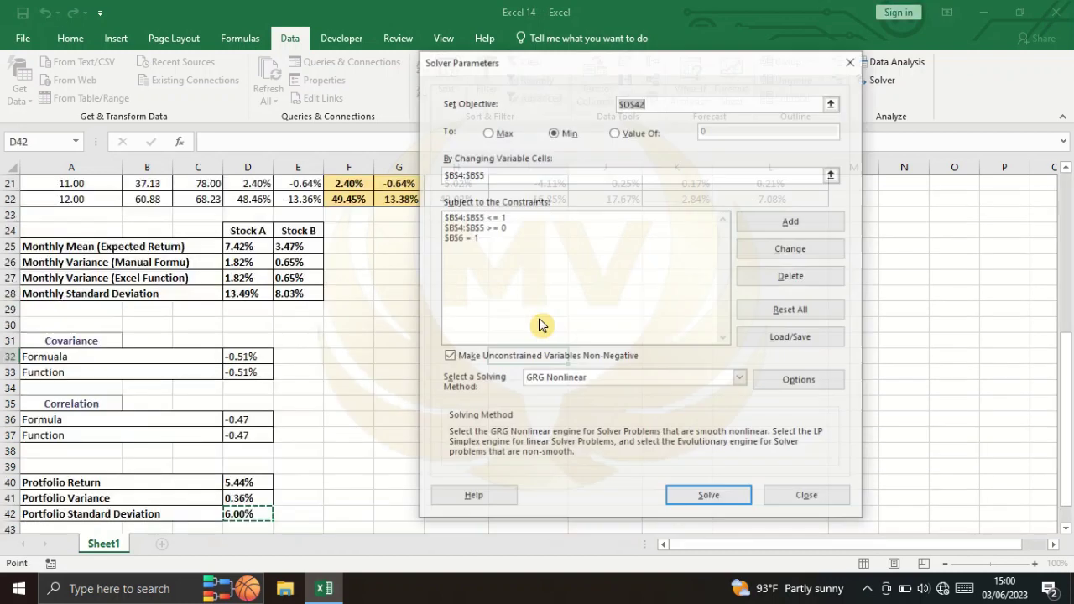
- Solve and keep the solution, cutting portfolio standard deviation to 5.11%
left_click_drag(539, 63, 503, 76)
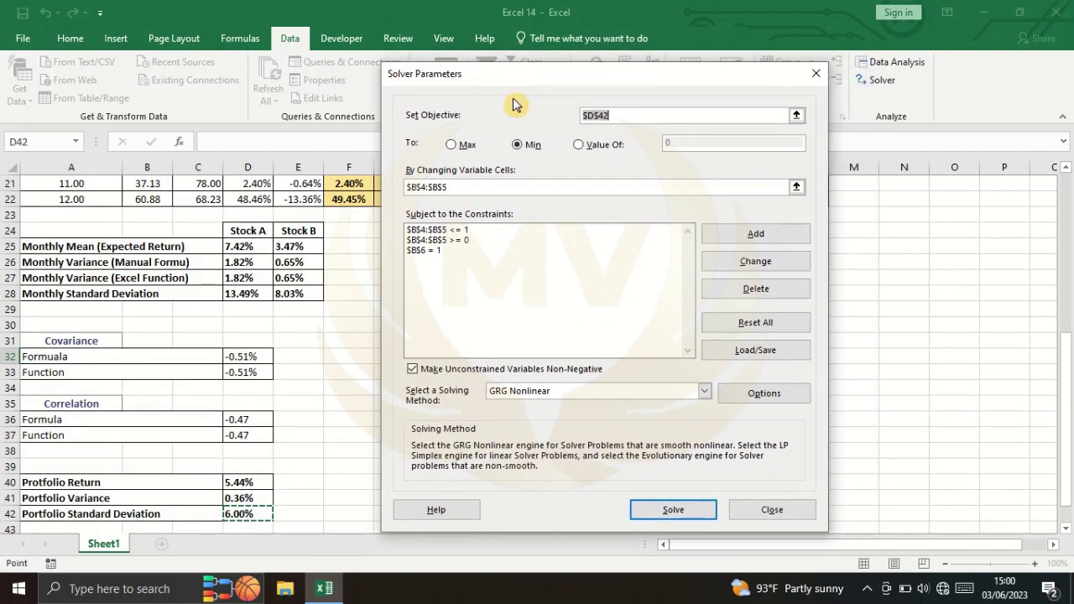
left_click(663, 514)
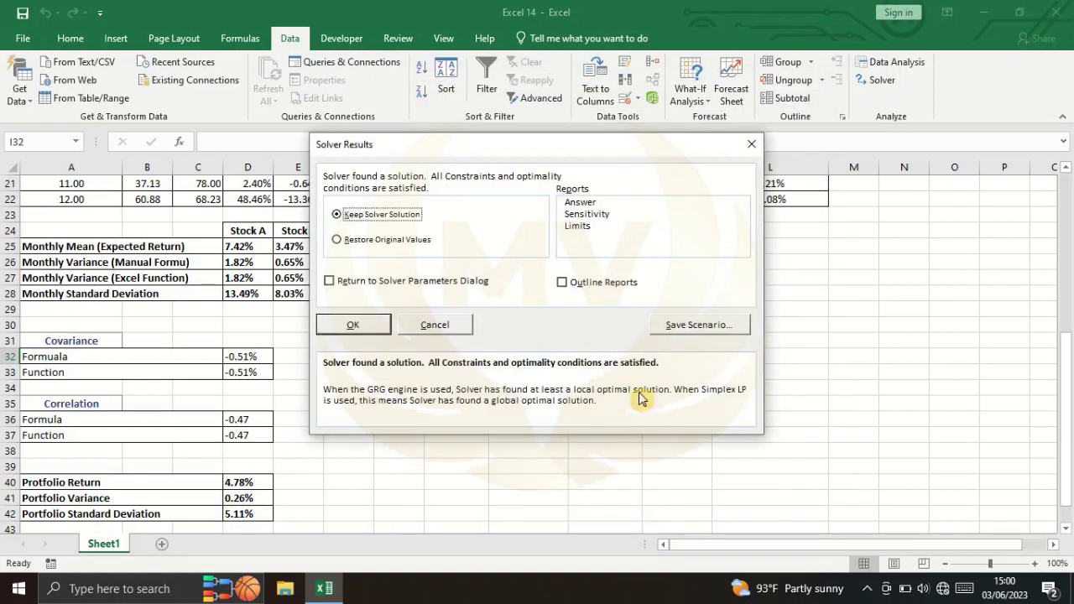
left_click_drag(452, 145, 495, 155)
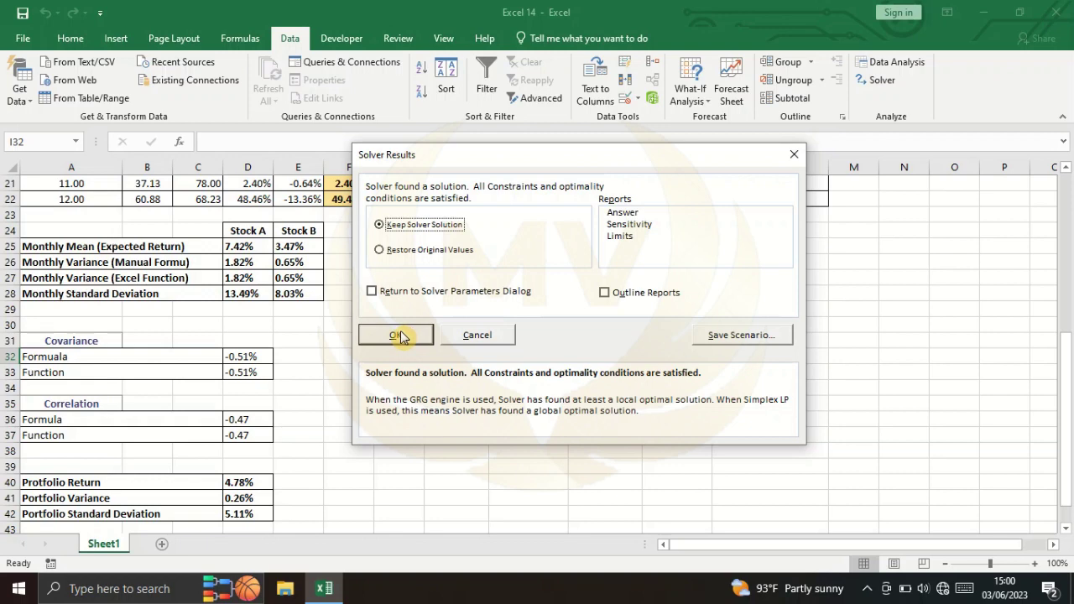
left_click(398, 334)
scroll(361, 318, "down", 2)
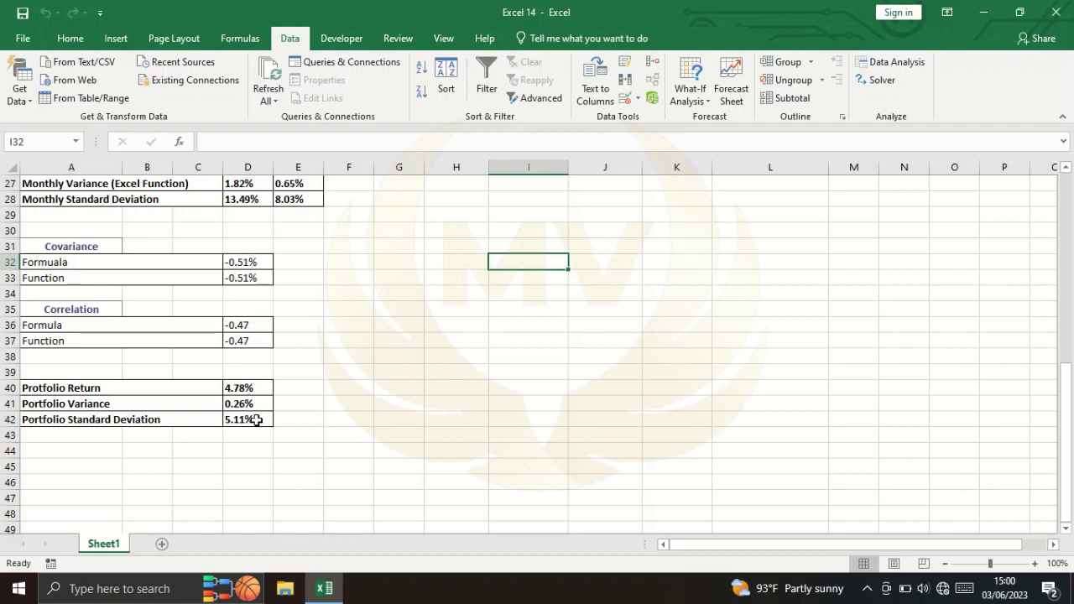
left_click(257, 420)
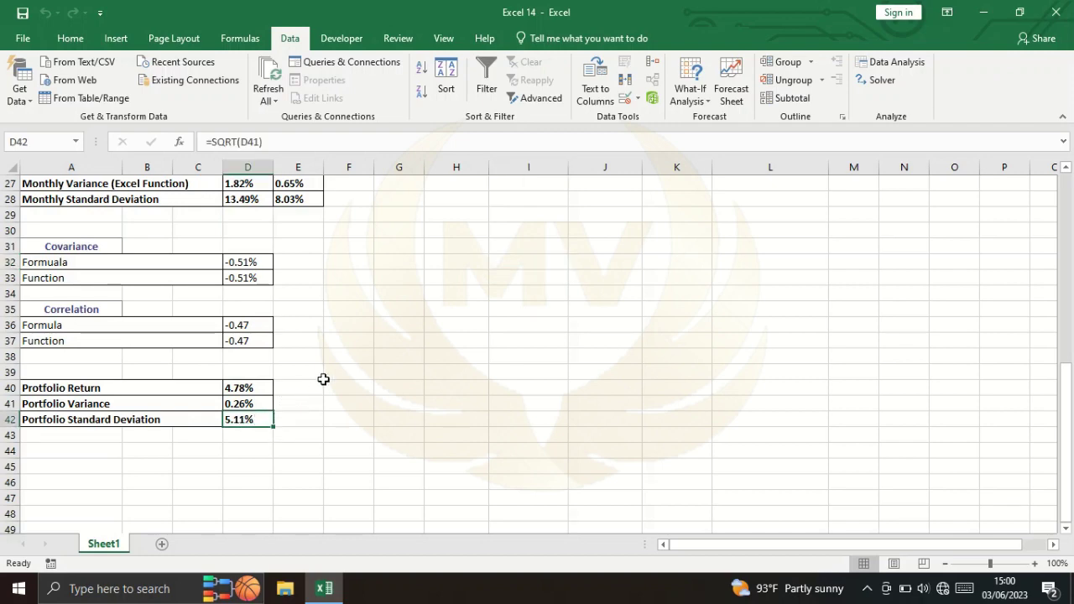
scroll(350, 342, "up", 2)
scroll(343, 344, "up", 3)
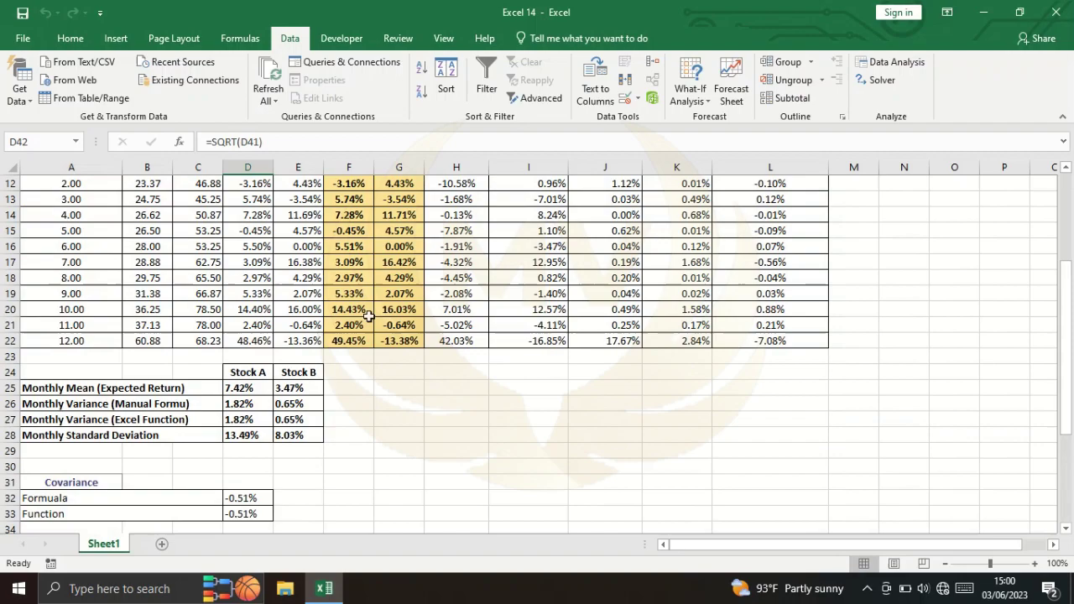
scroll(335, 317, "down", 1)
scroll(294, 332, "down", 2)
scroll(269, 377, "down", 1)
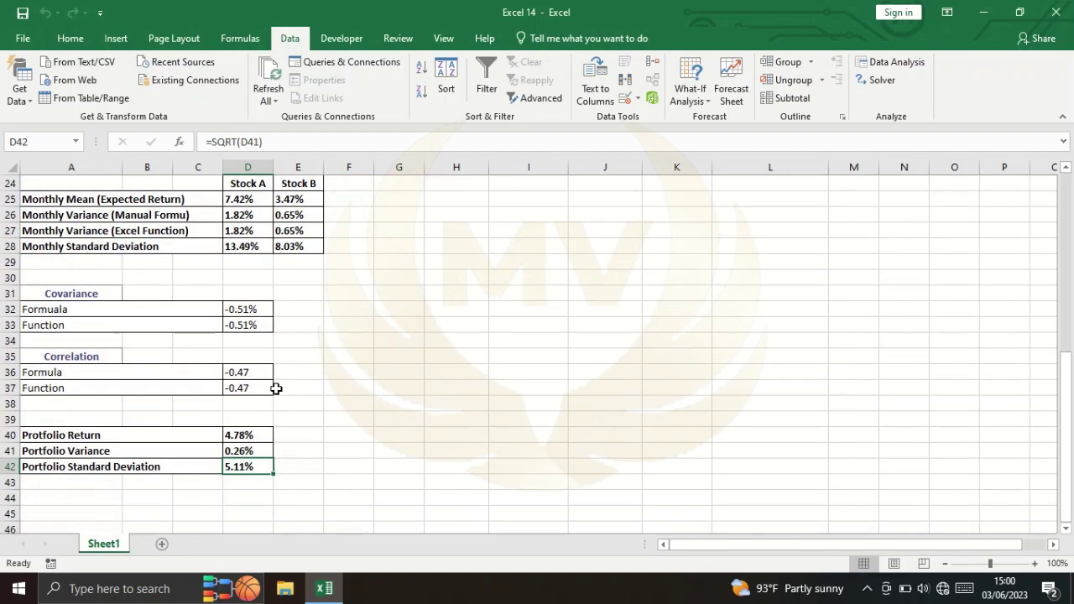
scroll(281, 388, "up", 2)
scroll(287, 389, "up", 4)
scroll(171, 300, "up", 2)
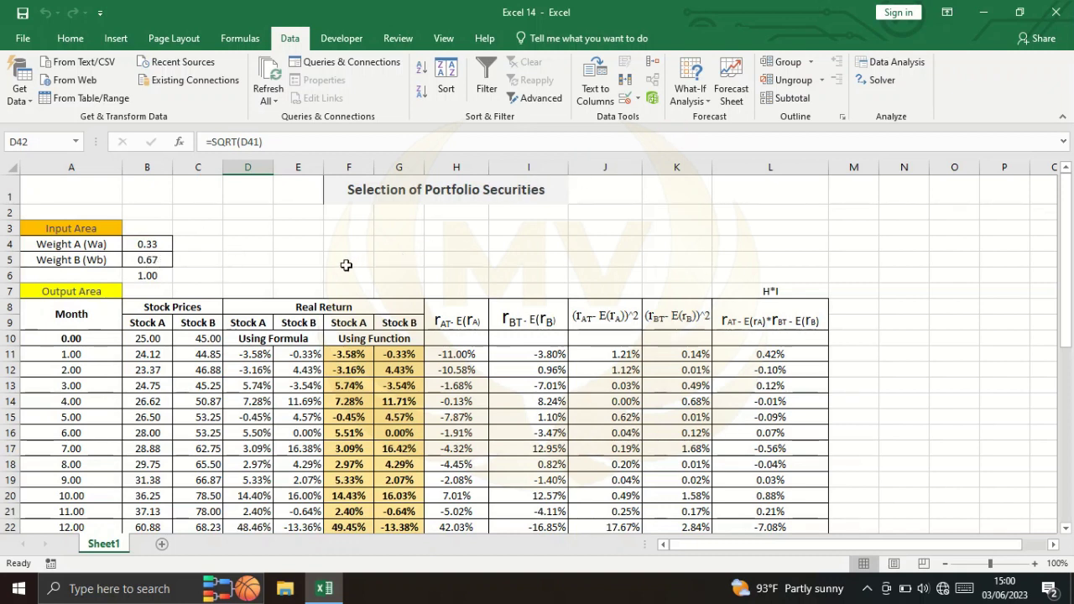
scroll(291, 271, "down", 2)
scroll(291, 271, "up", 2)
scroll(276, 271, "down", 1)
scroll(277, 271, "down", 2)
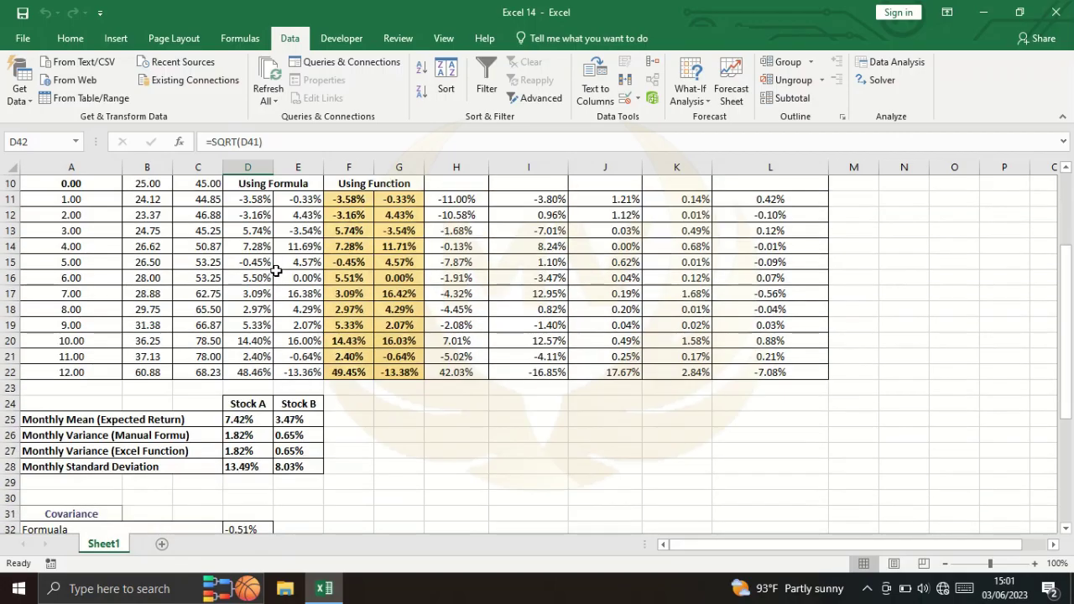
scroll(283, 281, "down", 1)
scroll(283, 282, "down", 1)
scroll(283, 282, "up", 4)
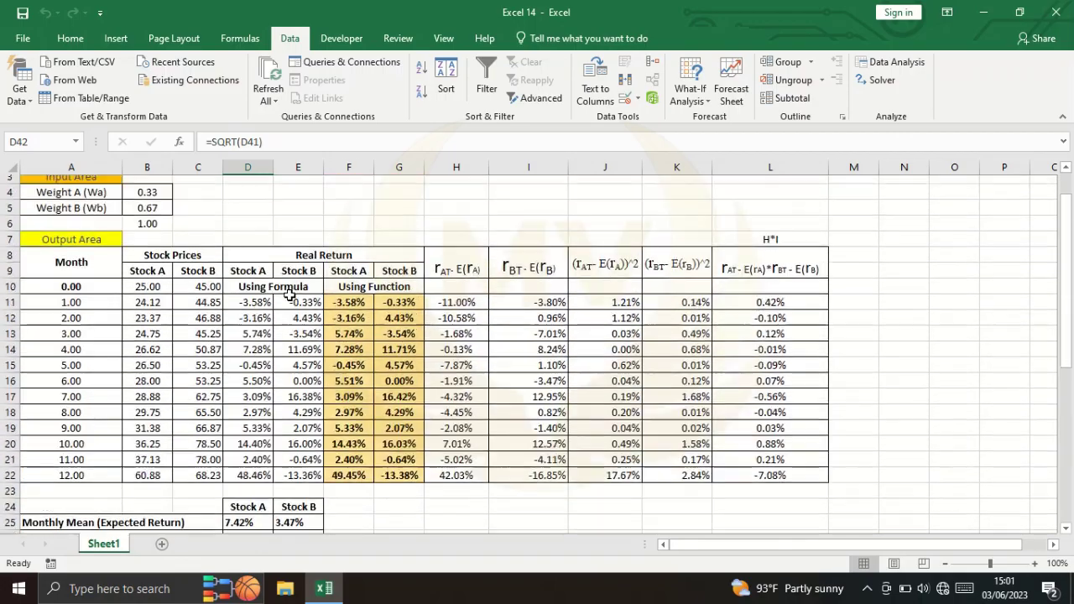